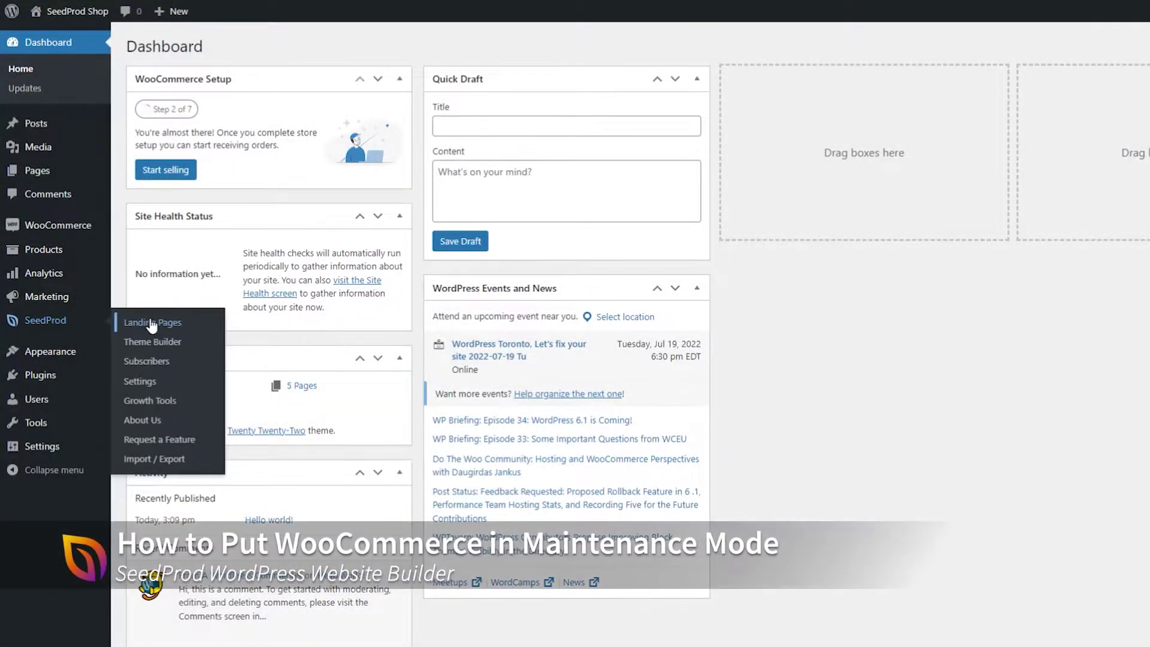
- Review the Maintenance Mode landing page template in the SeedProd editor
click(152, 323)
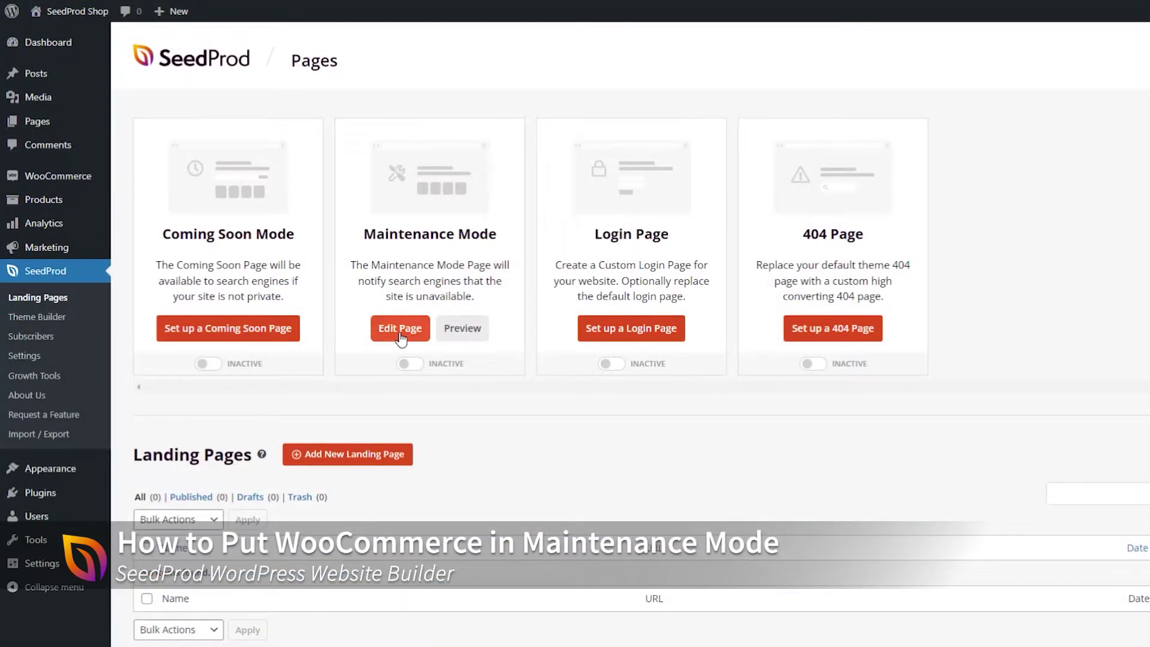
click(401, 337)
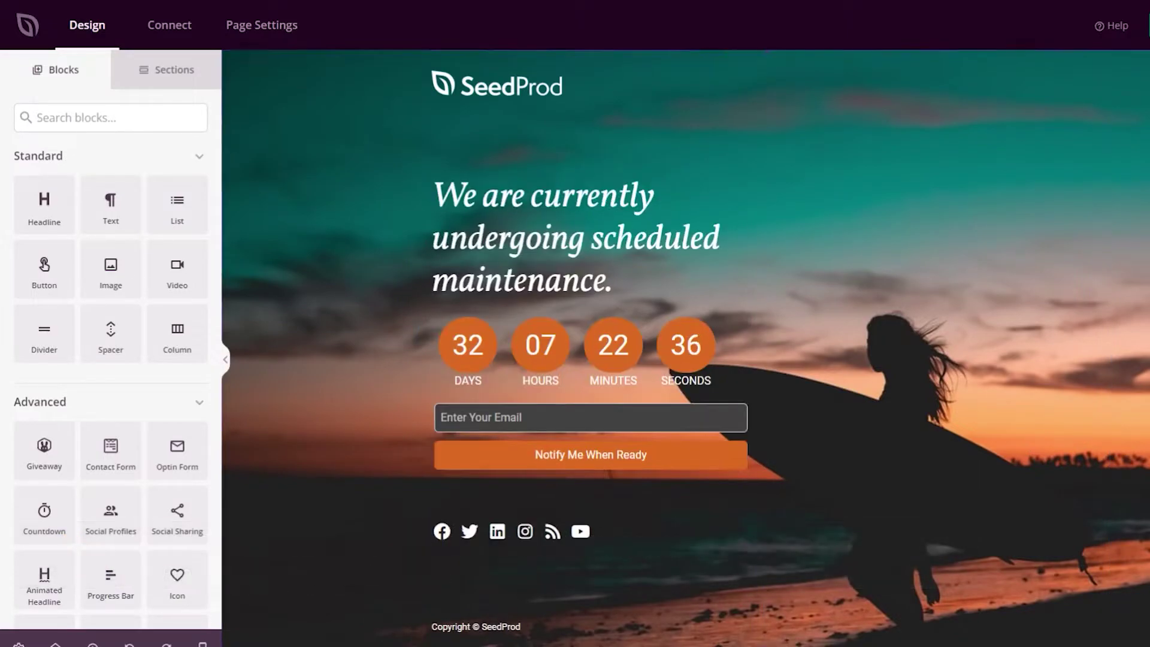
scroll(685, 348, down, 1)
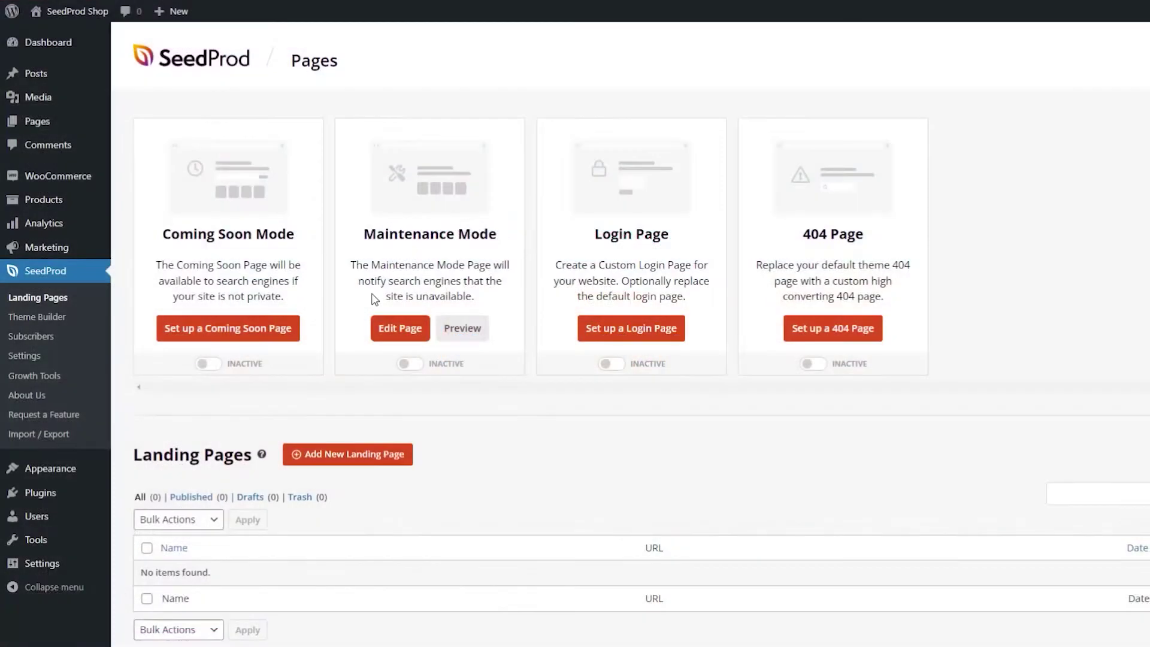
- Set Maintenance Mode to Active and enter an email address in the live page's signup field
click(411, 364)
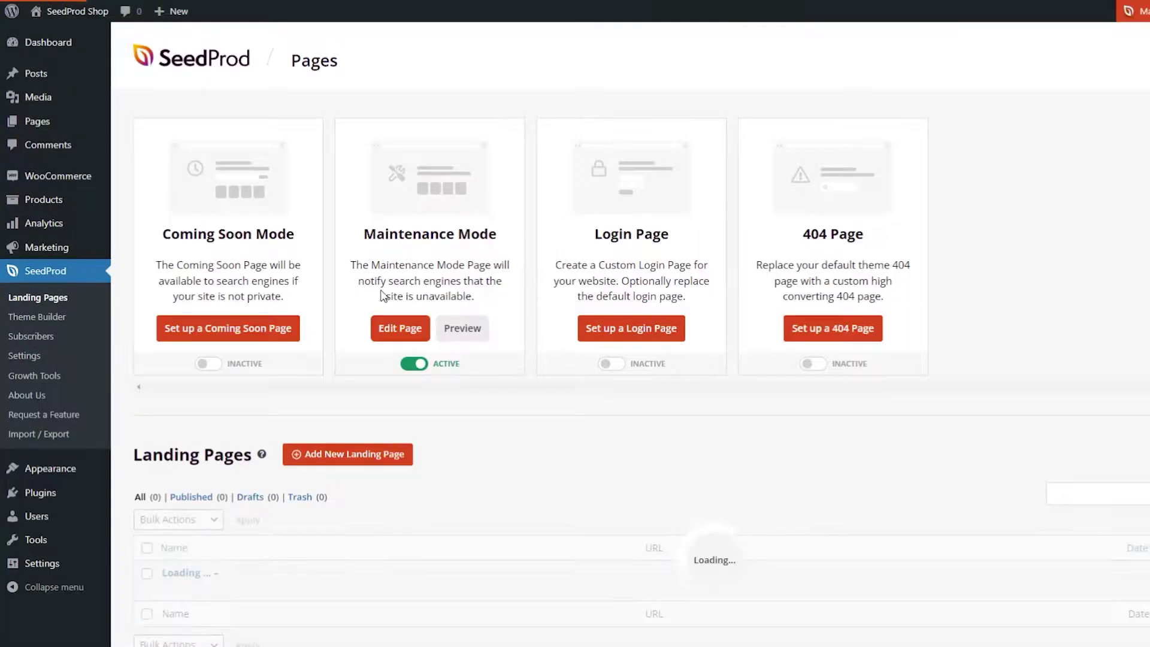
mouse_move(65, 12)
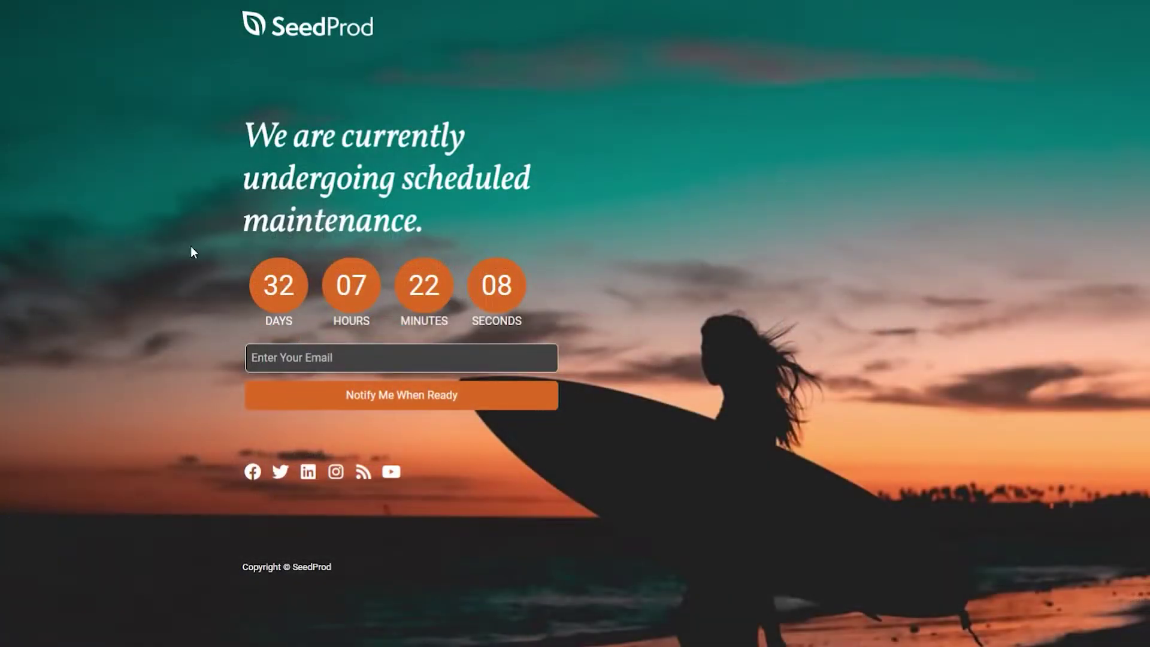
text(email@)
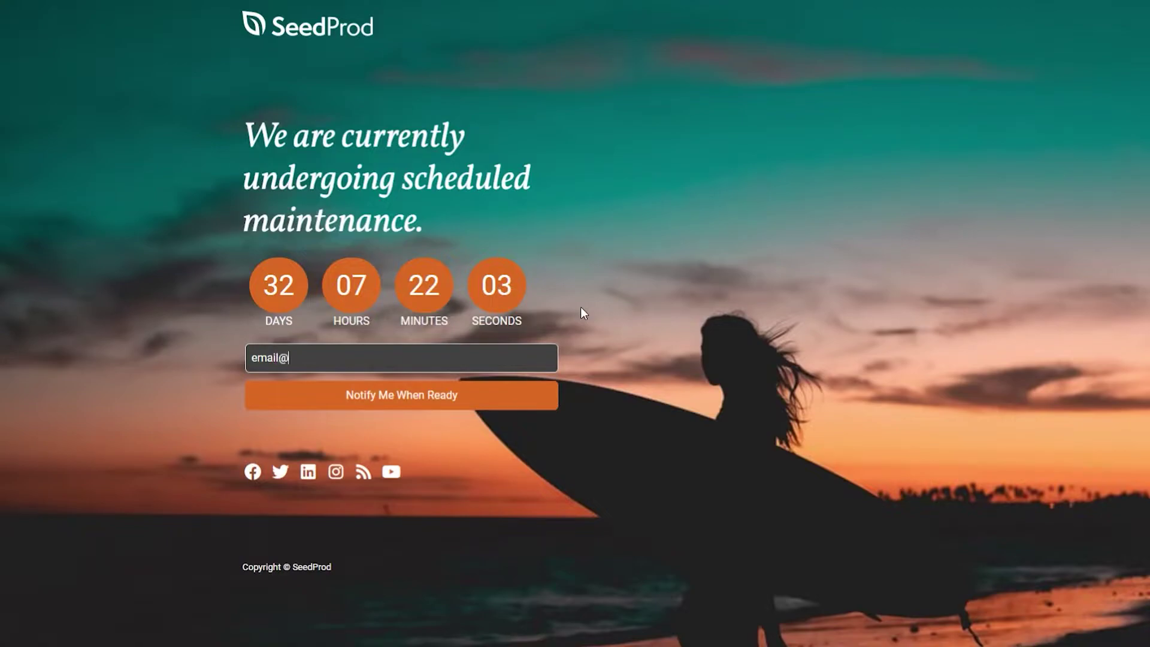
text(example.com)
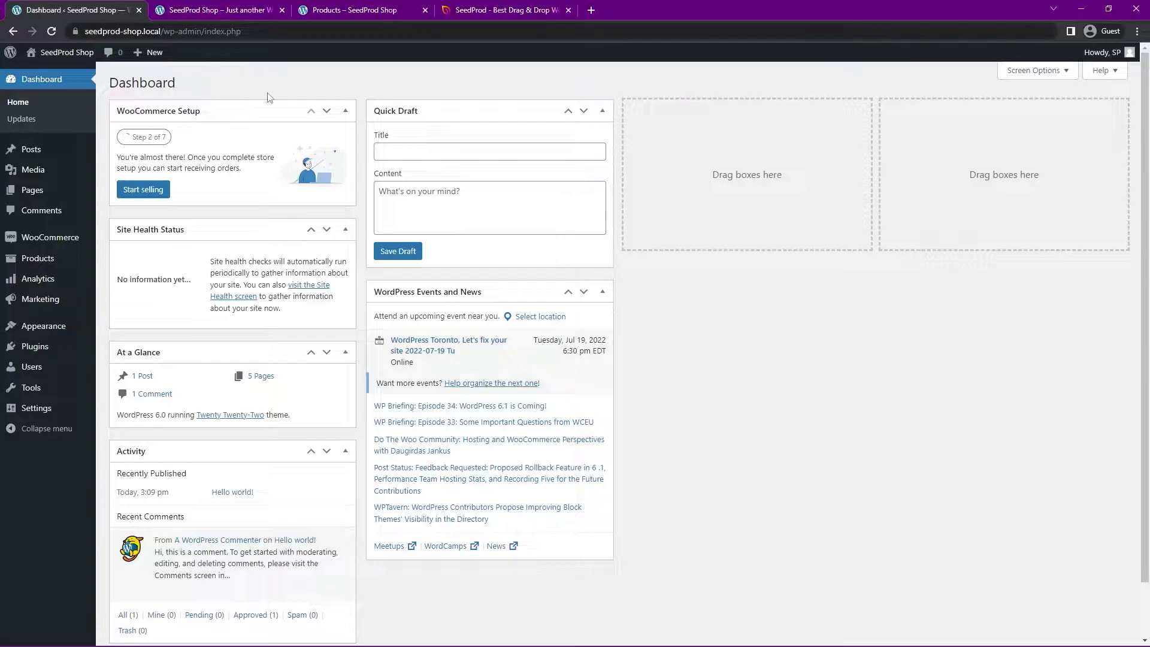
- Compare the front page with the Shop page's 17-product listing, ending on the Hello world homepage
click(213, 11)
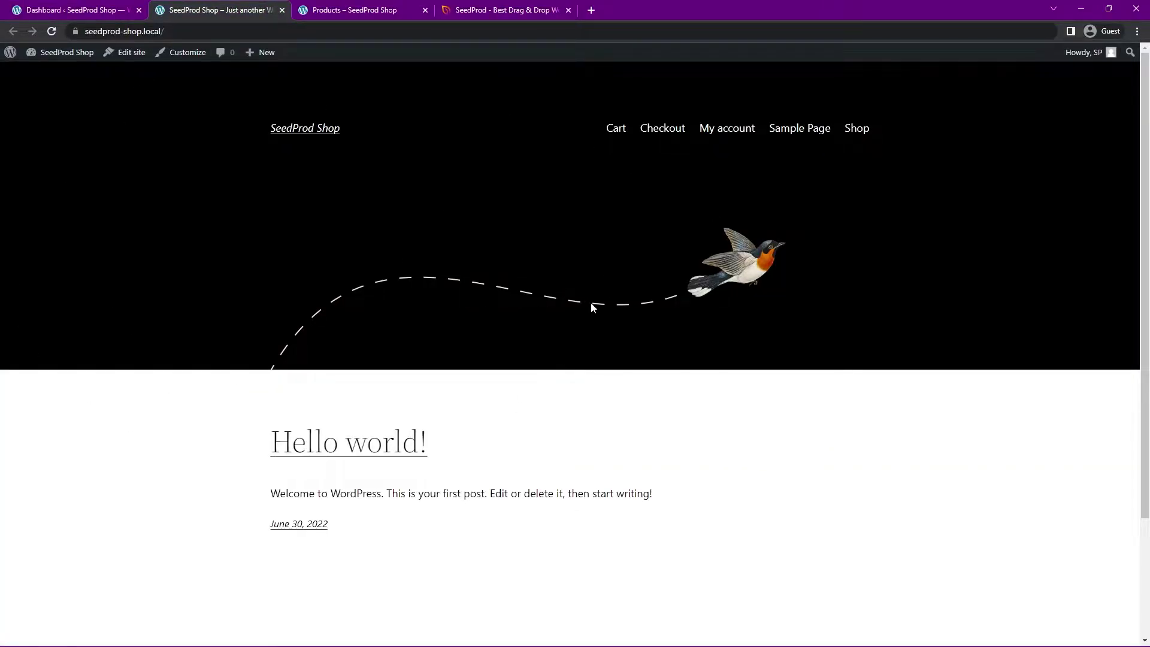
click(340, 12)
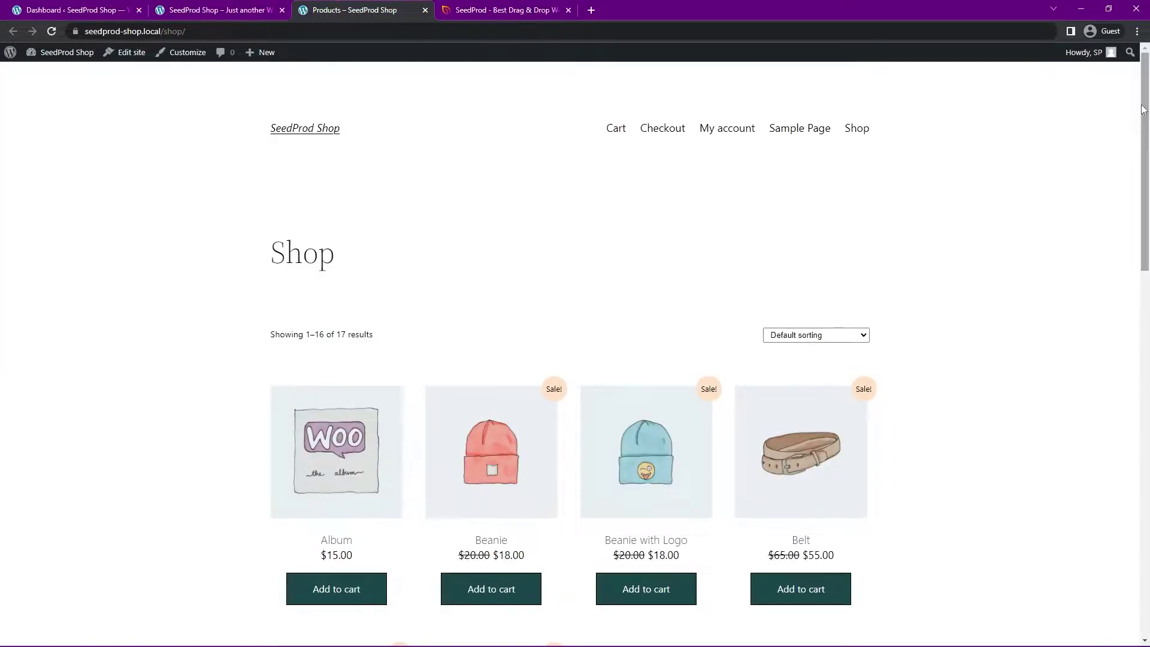
scroll(923, 240, down, 6)
scroll(479, 331, up, 1)
scroll(586, 326, up, 6)
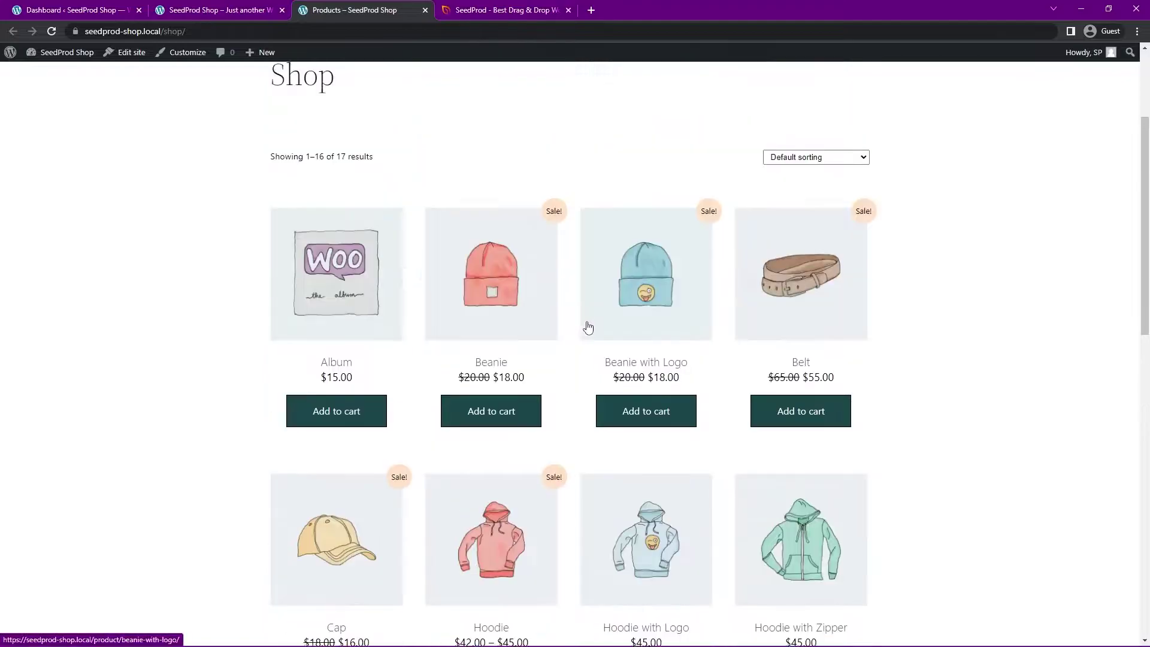
click(228, 15)
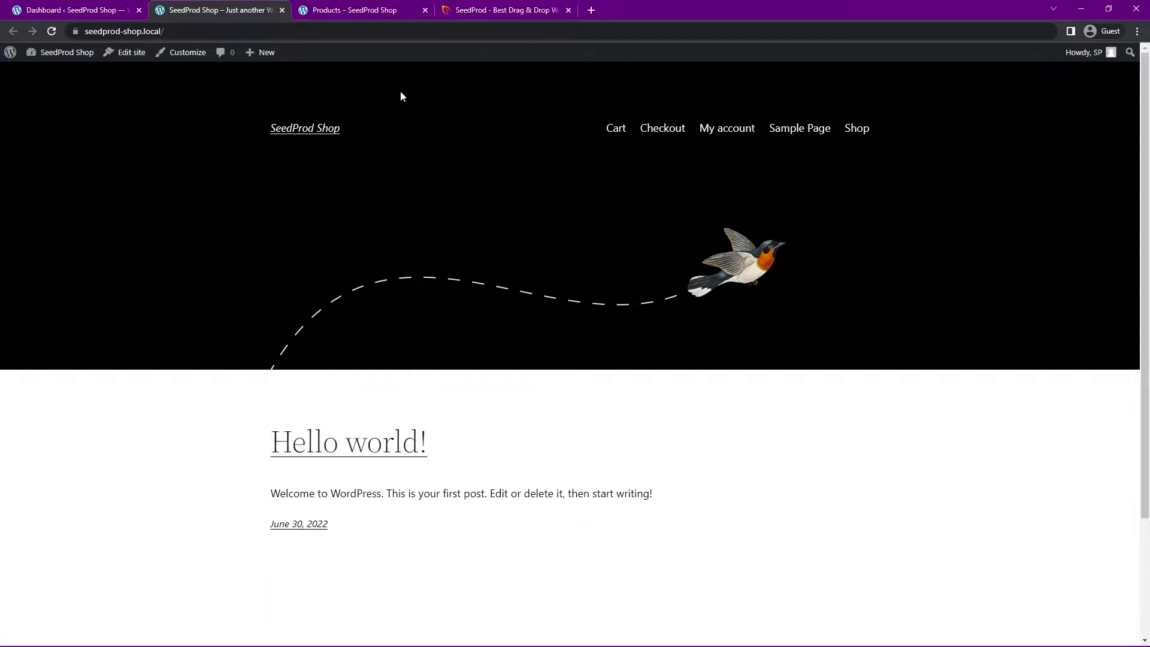
click(363, 16)
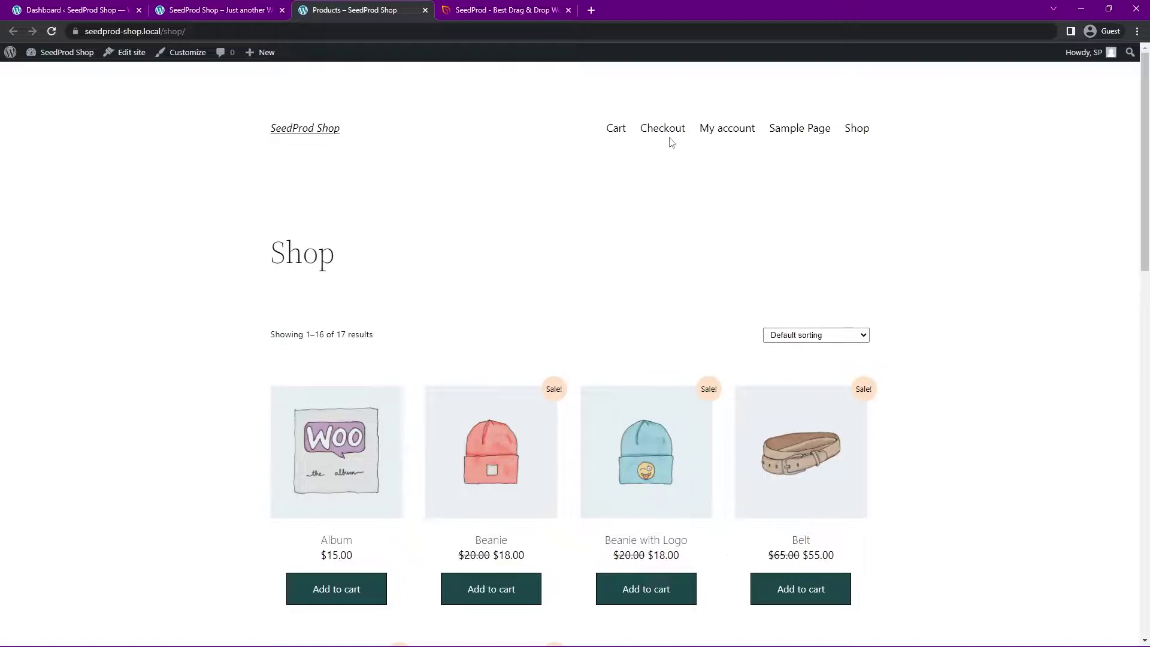
scroll(773, 252, down, 4)
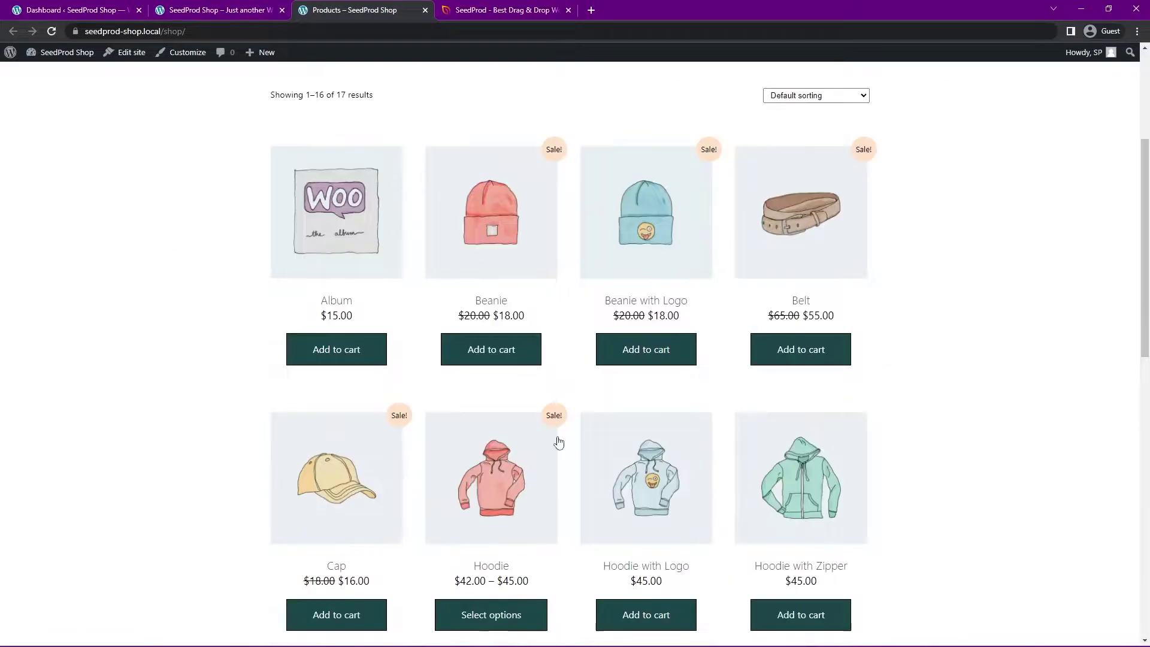
scroll(887, 390, up, 4)
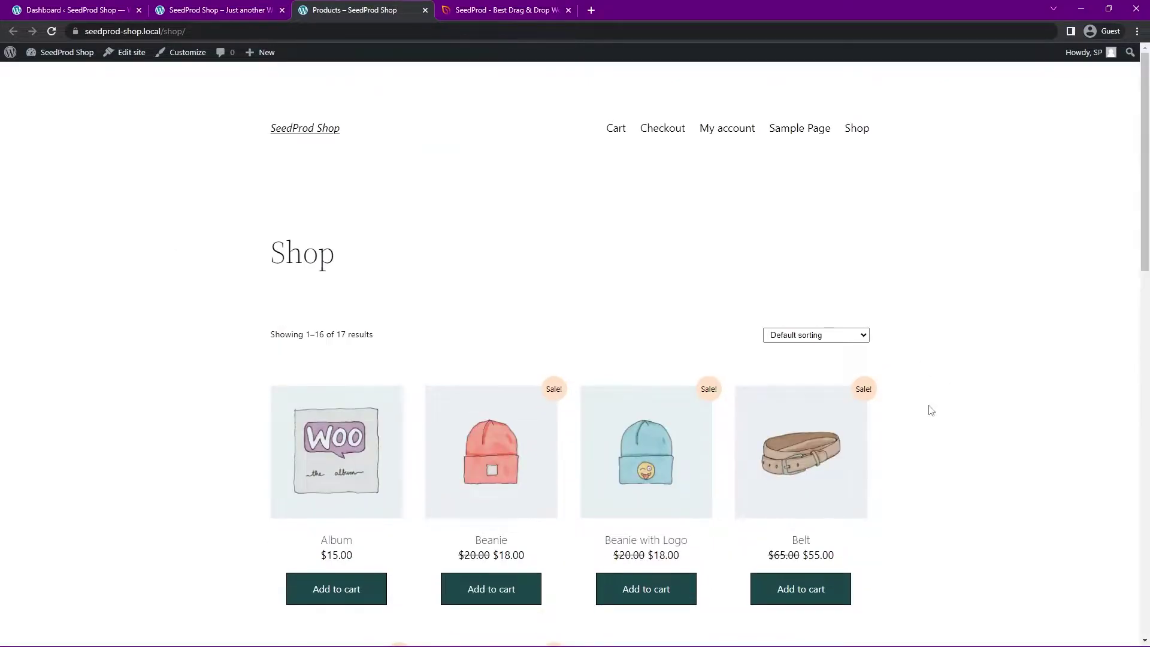
click(241, 7)
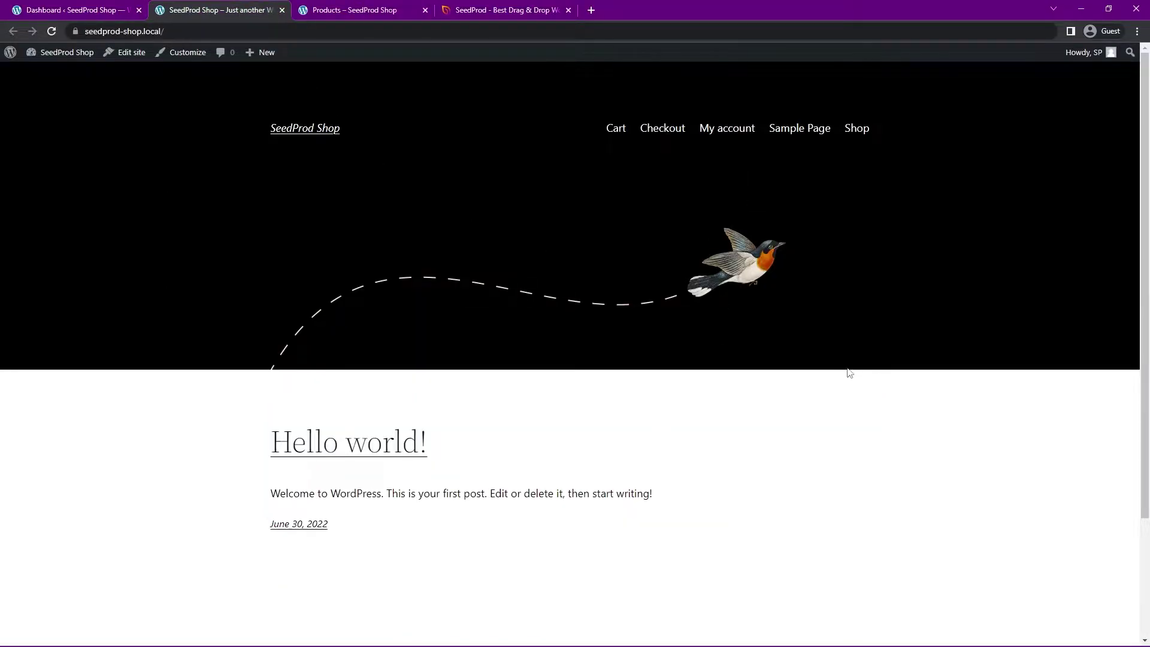
- Log in at seedprod.com, download the SeedProd Pro 6.12.2 zip, and copy the licence key
click(472, 13)
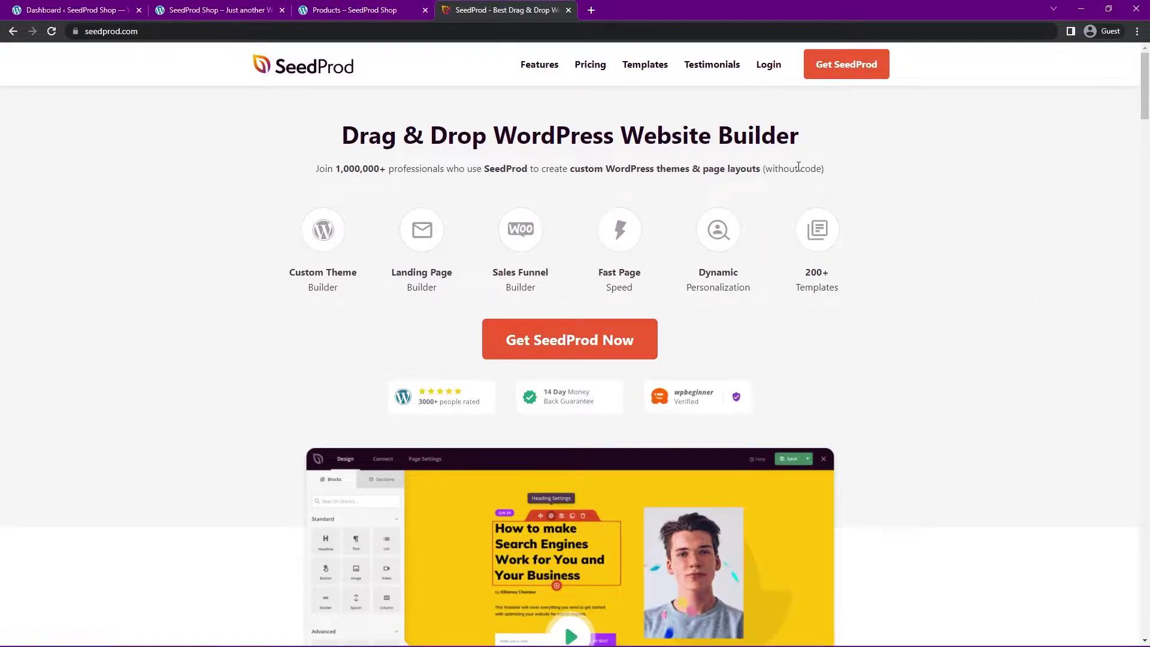
click(769, 64)
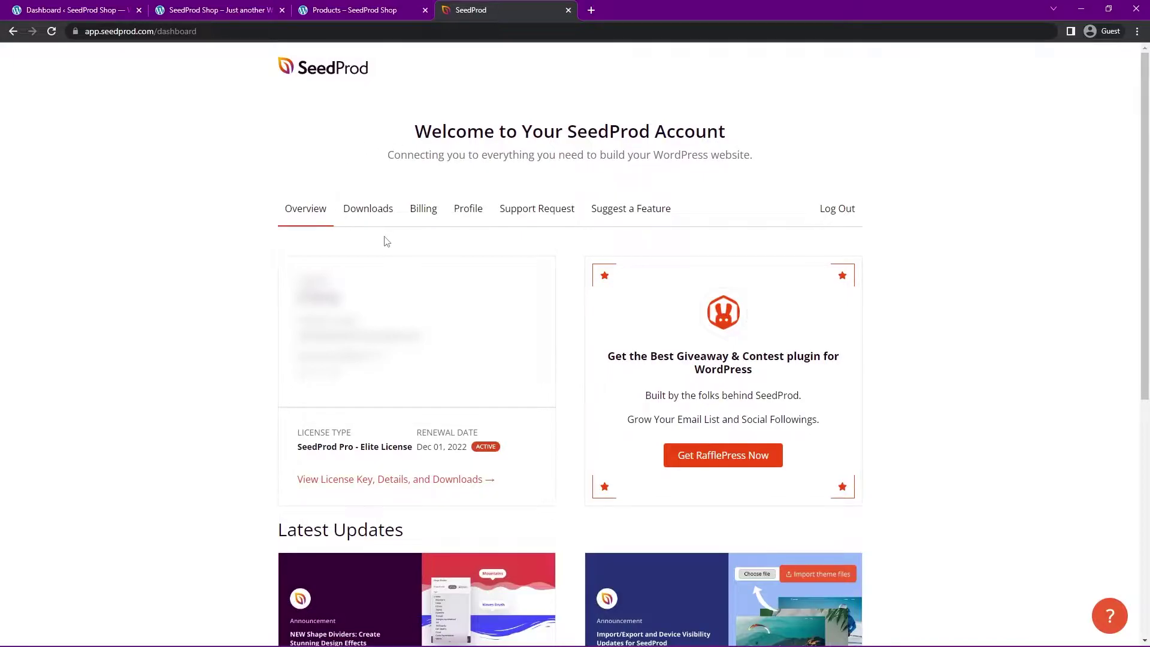
click(370, 213)
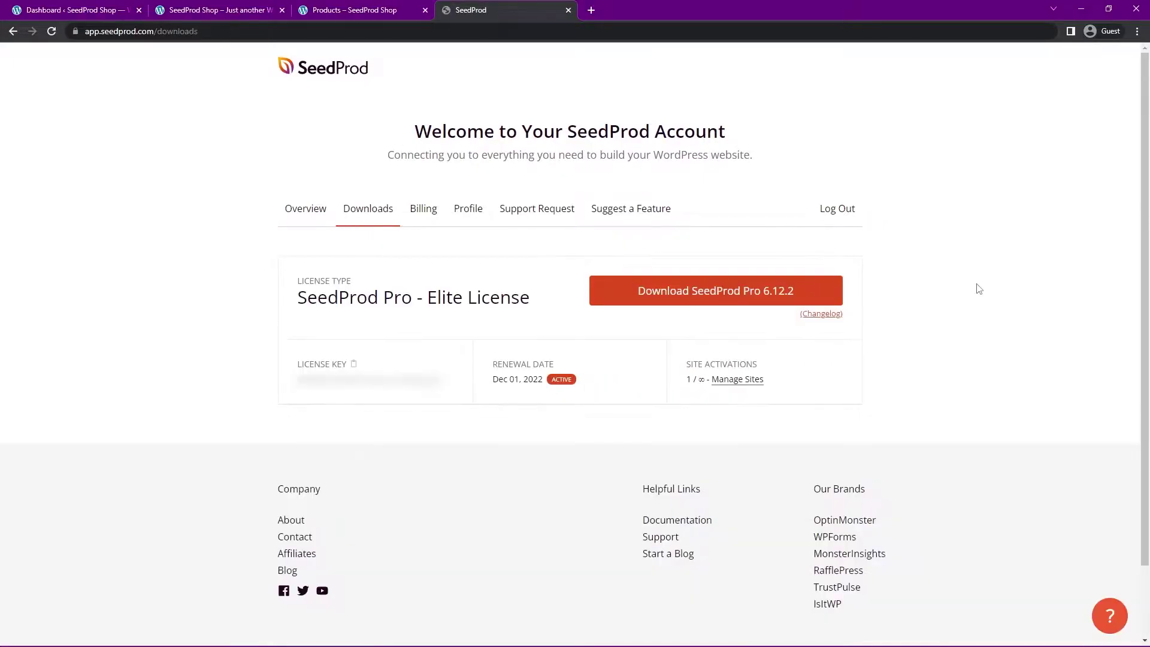
click(722, 303)
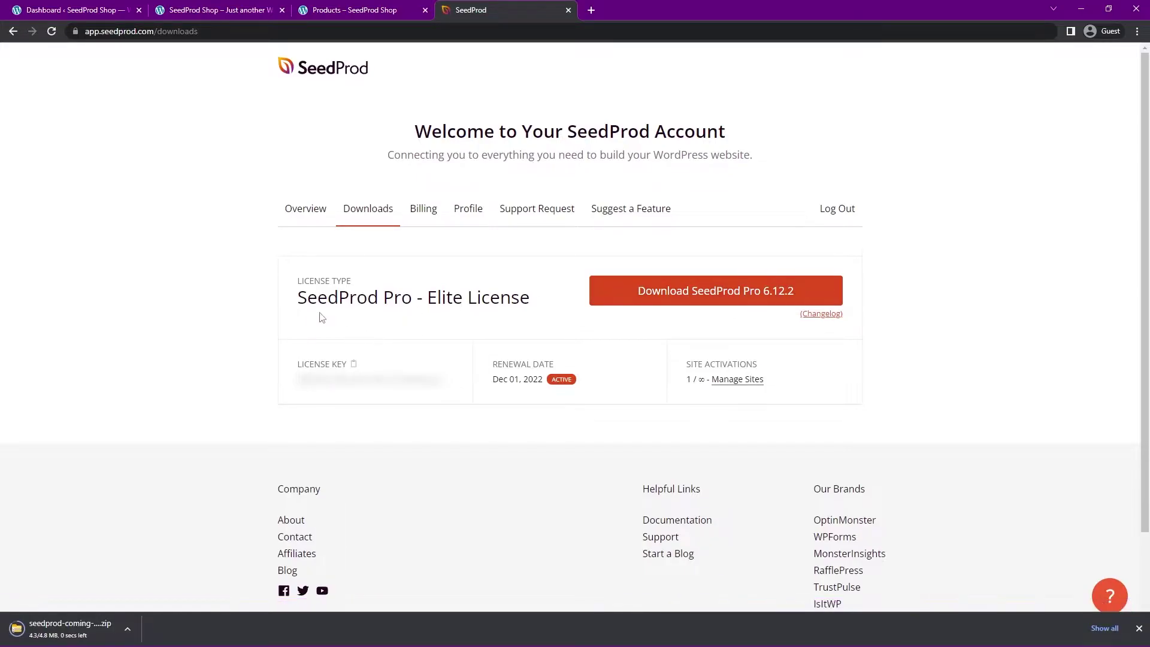
click(354, 365)
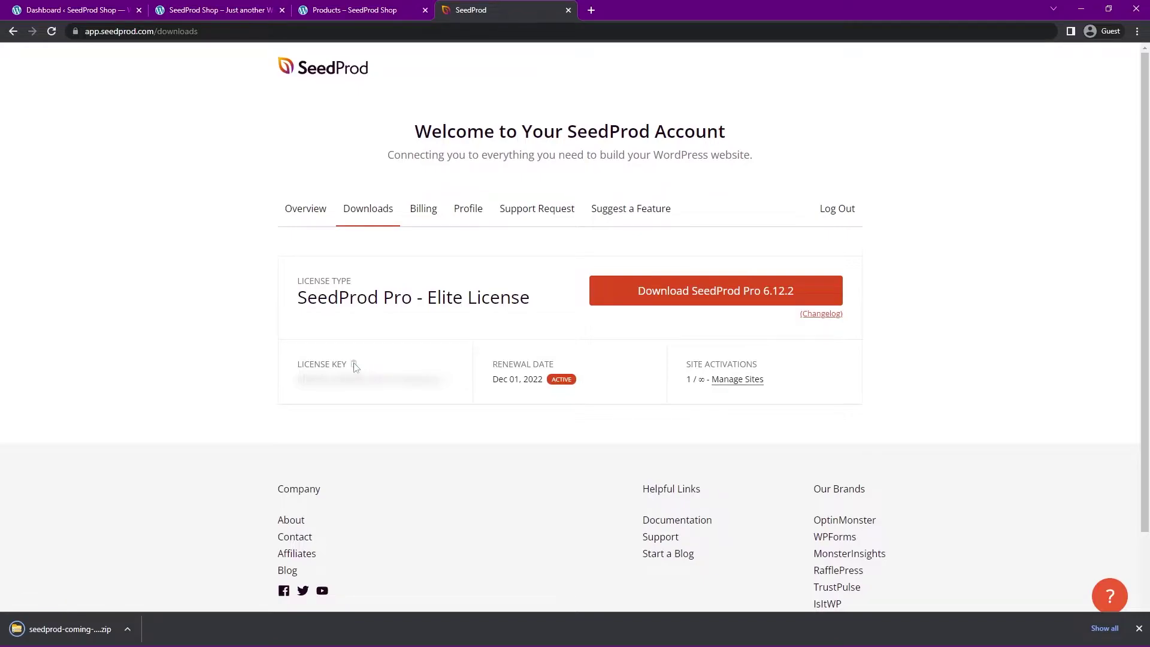
- Close the SeedProd website, home page and Shop tabs, keeping only the WordPress admin
key(ctrl+w)
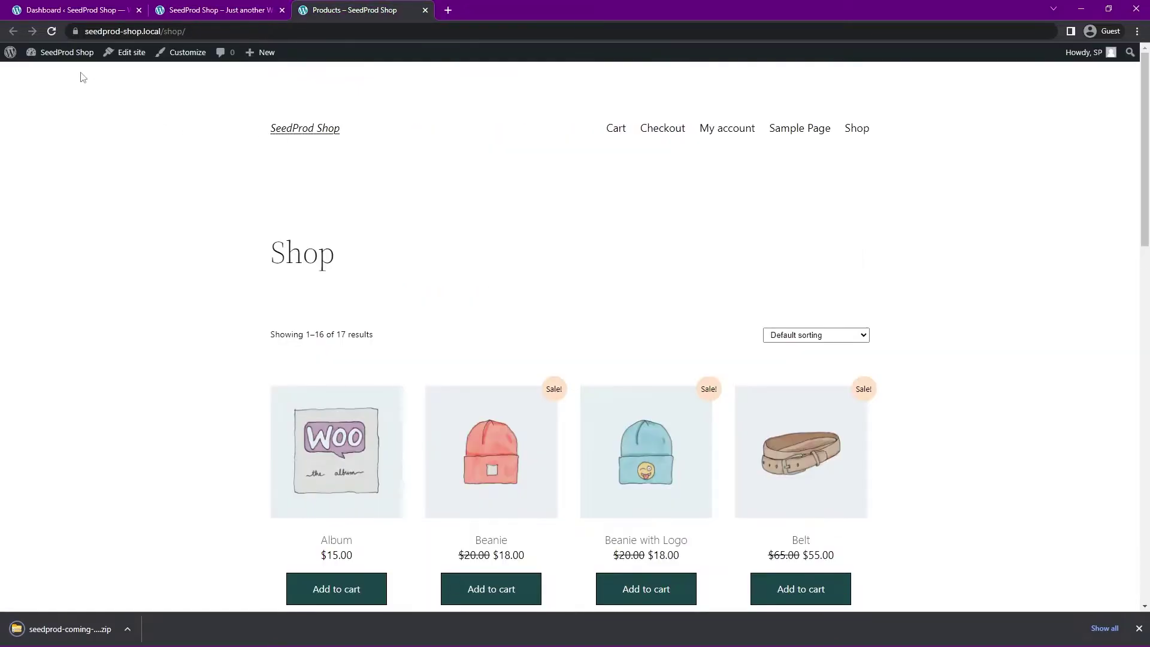
click(68, 12)
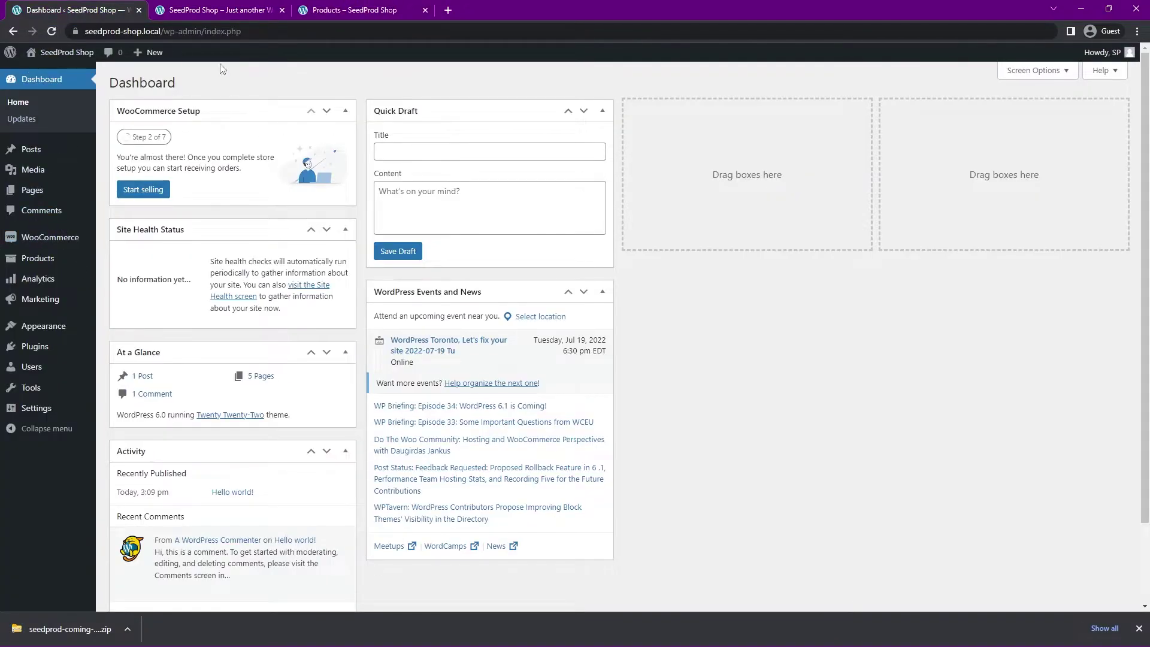
click(274, 13)
click(282, 11)
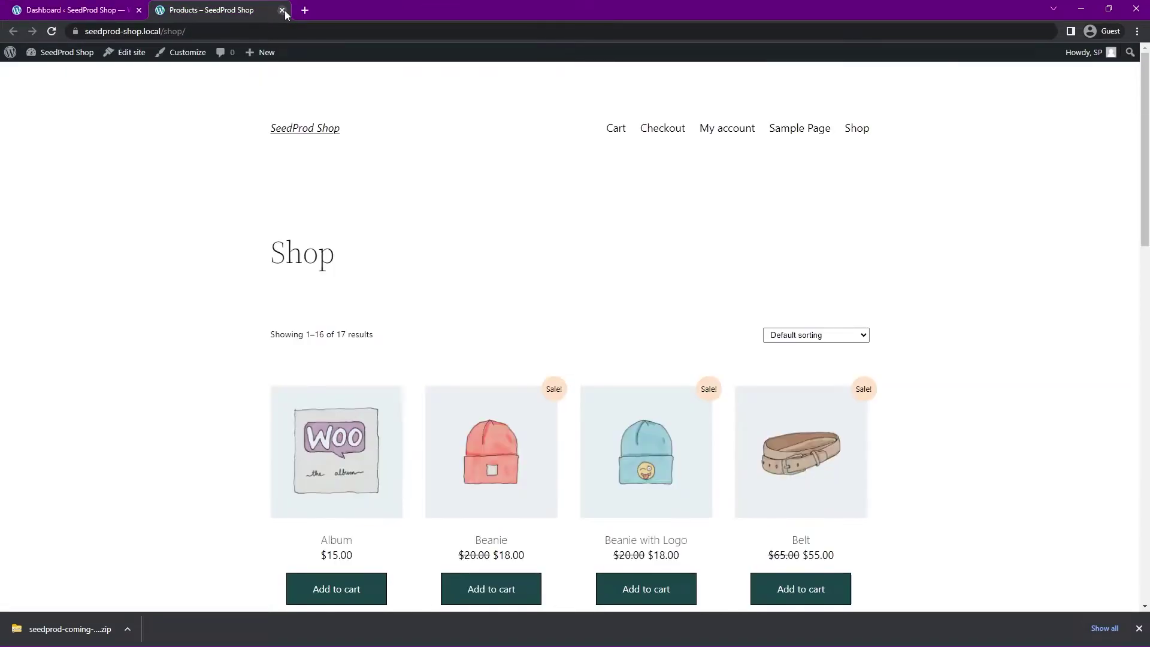
click(282, 11)
- Attach the downloaded SeedProd 6.12.2 zip to the Plugins > Add New upload form
mouse_move(41, 352)
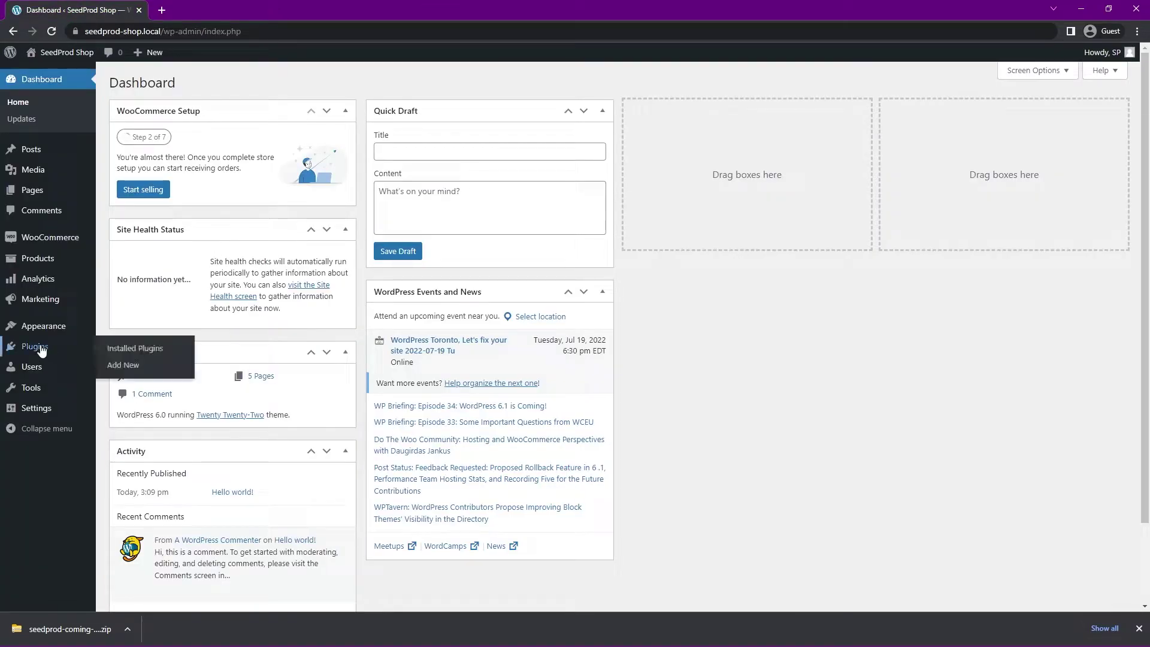
click(122, 365)
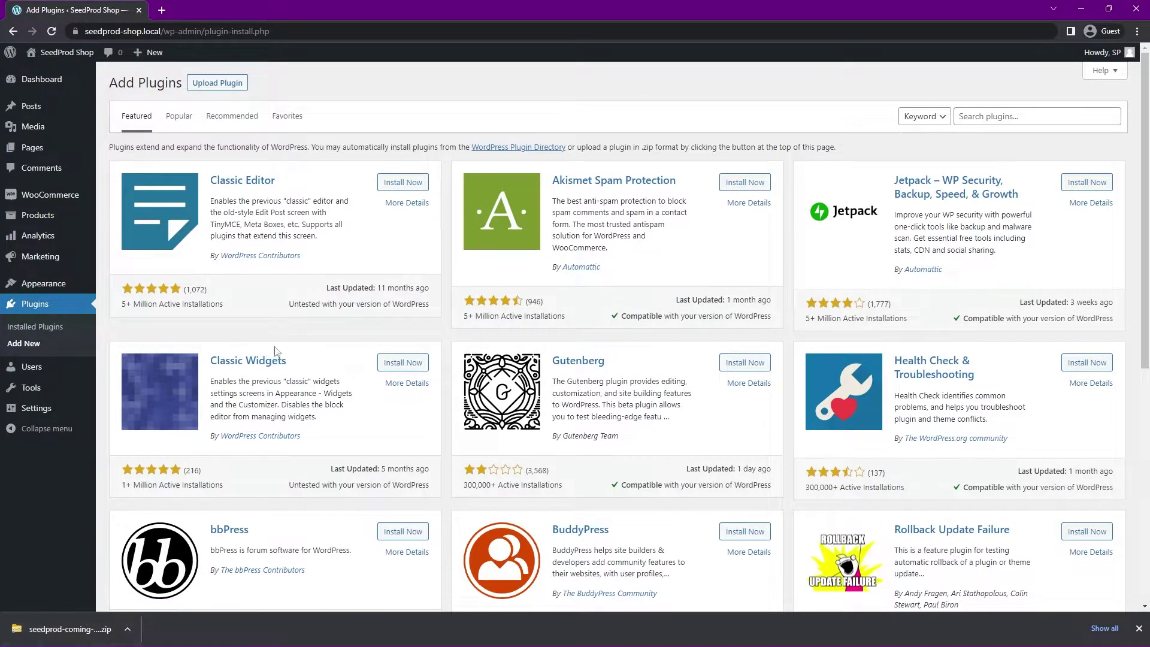
click(217, 86)
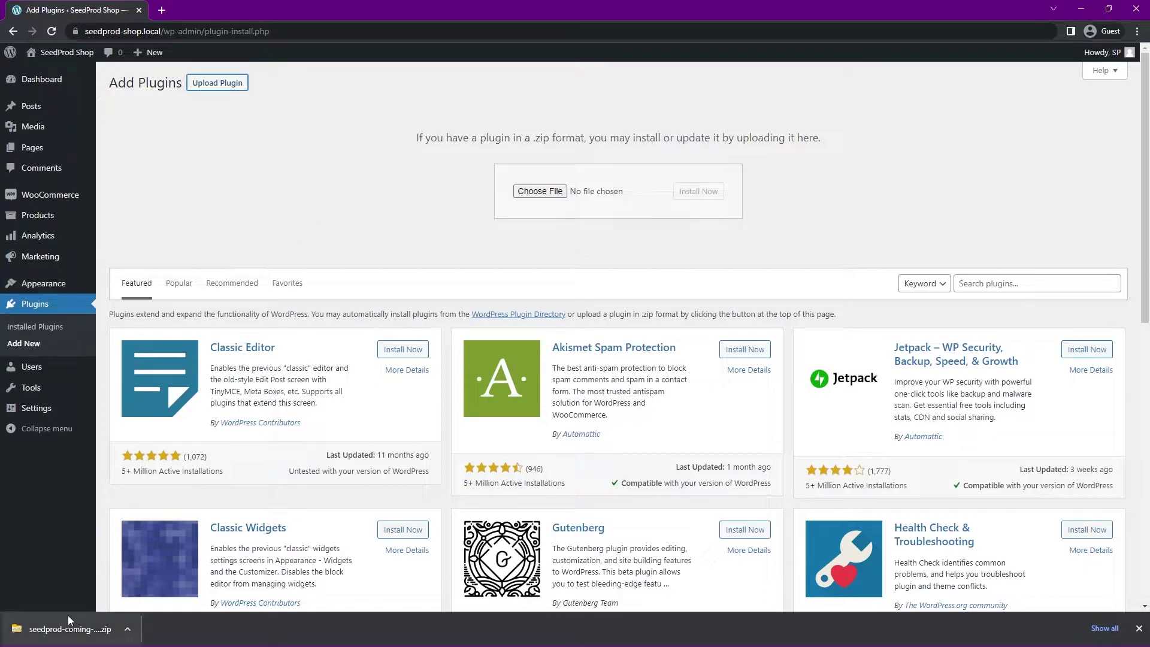
drag(37, 632, 548, 197)
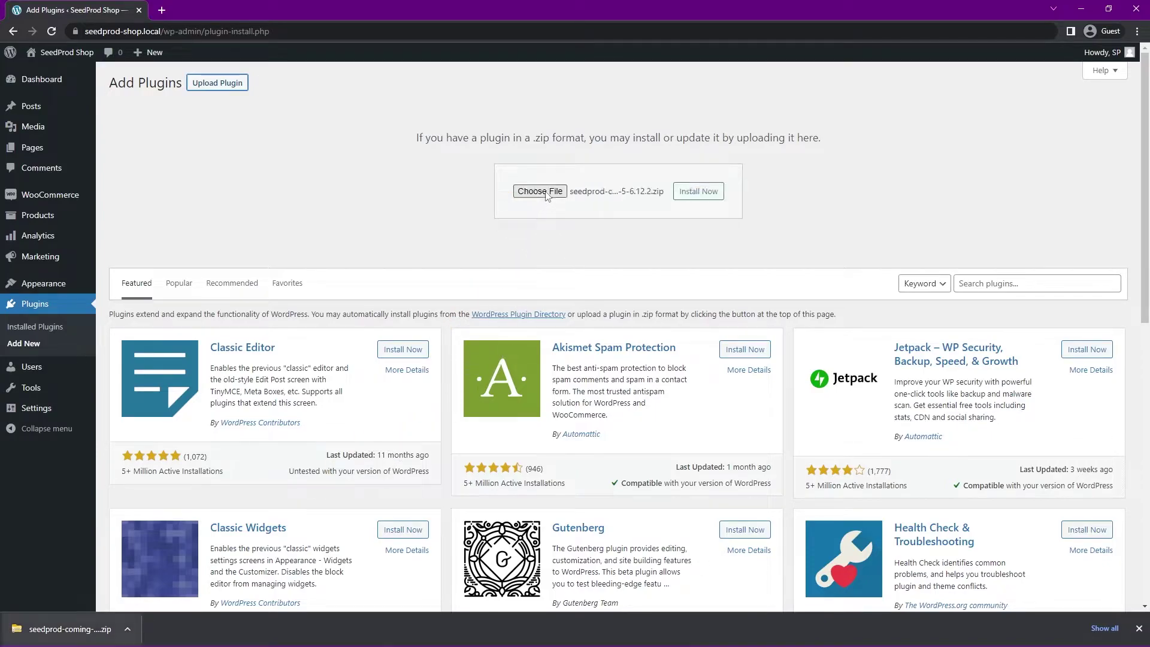
- Install and activate SeedProd Pro, paste and verify the licence key, then dismiss the download bar
click(696, 191)
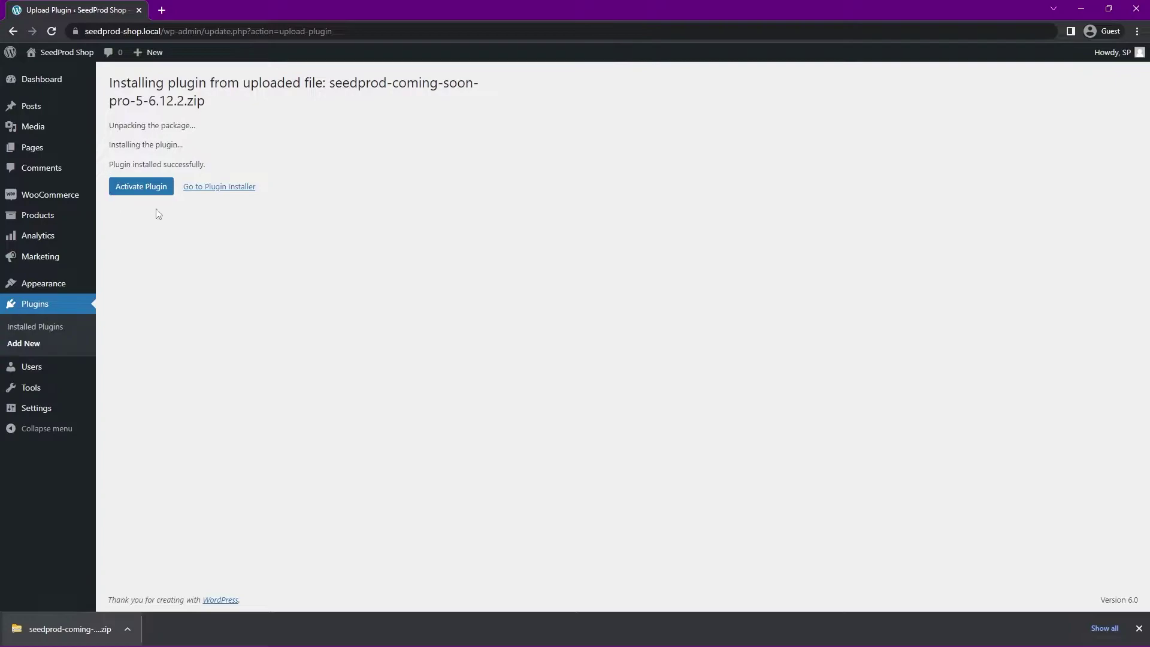
click(143, 191)
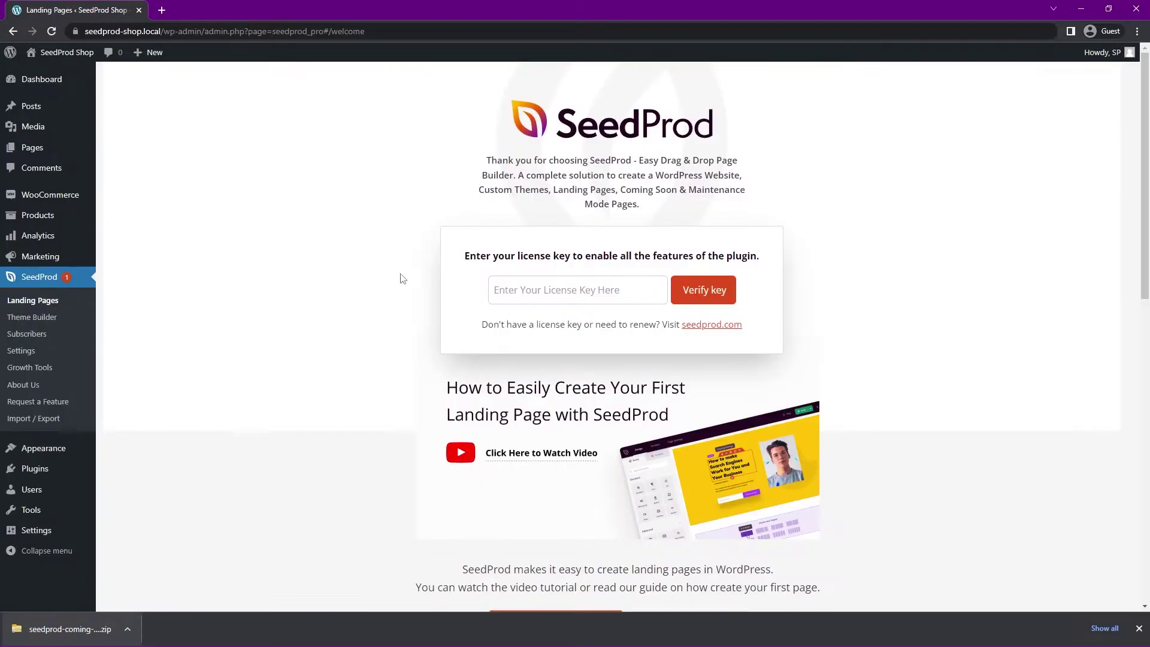
right_click(539, 293)
click(543, 386)
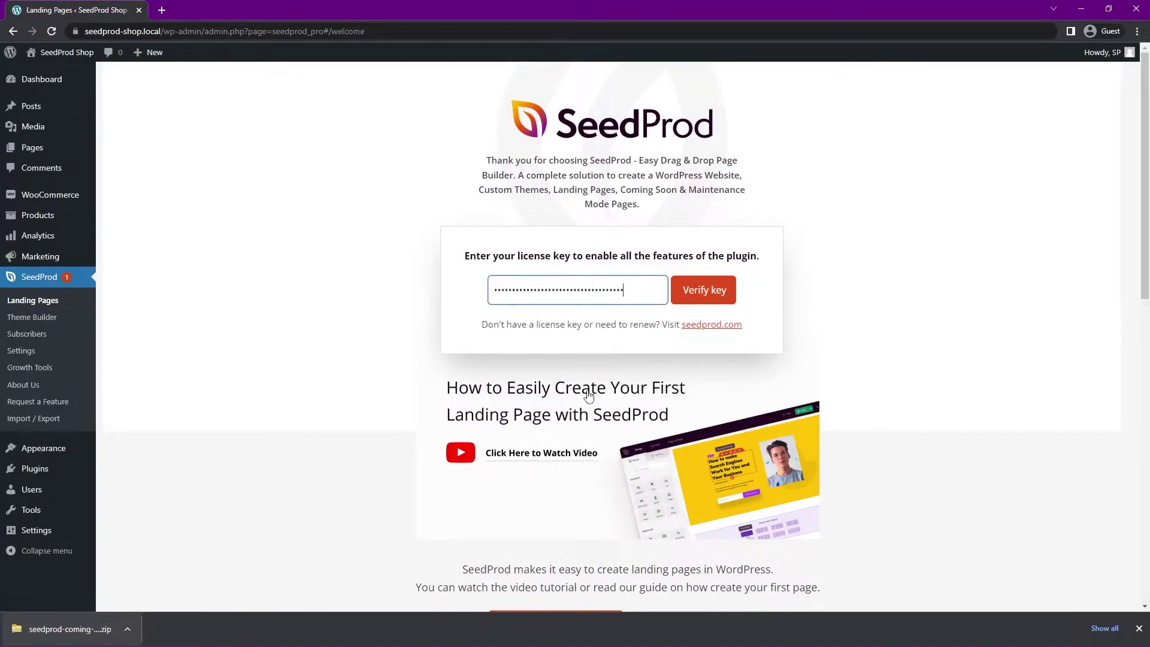
click(692, 285)
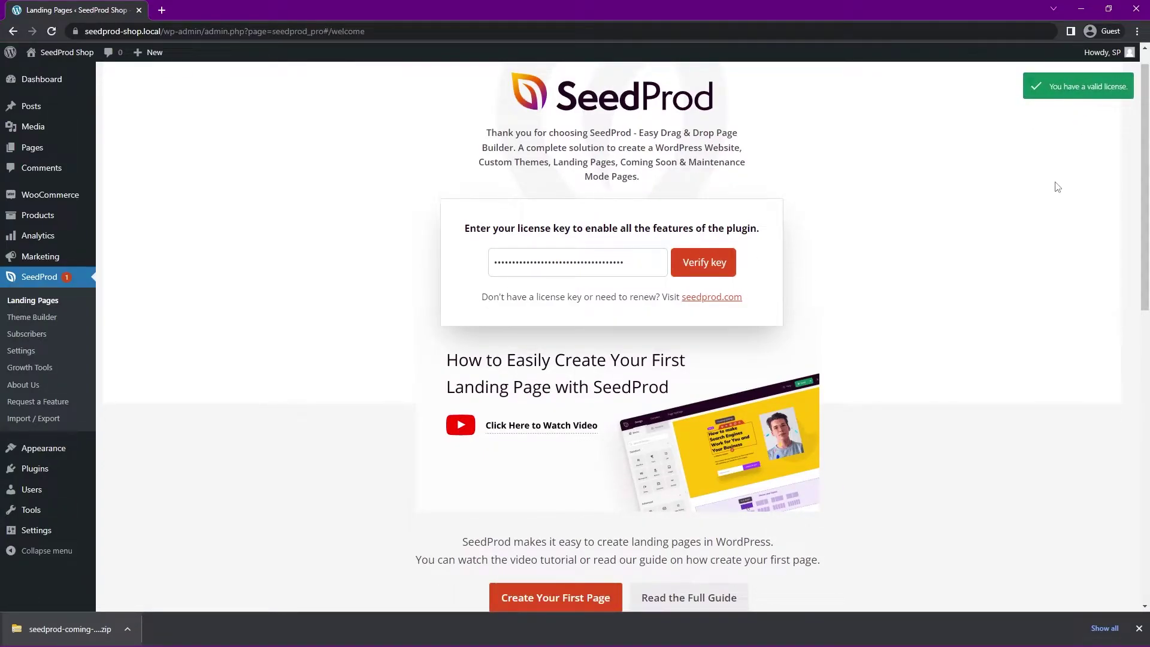
click(1136, 627)
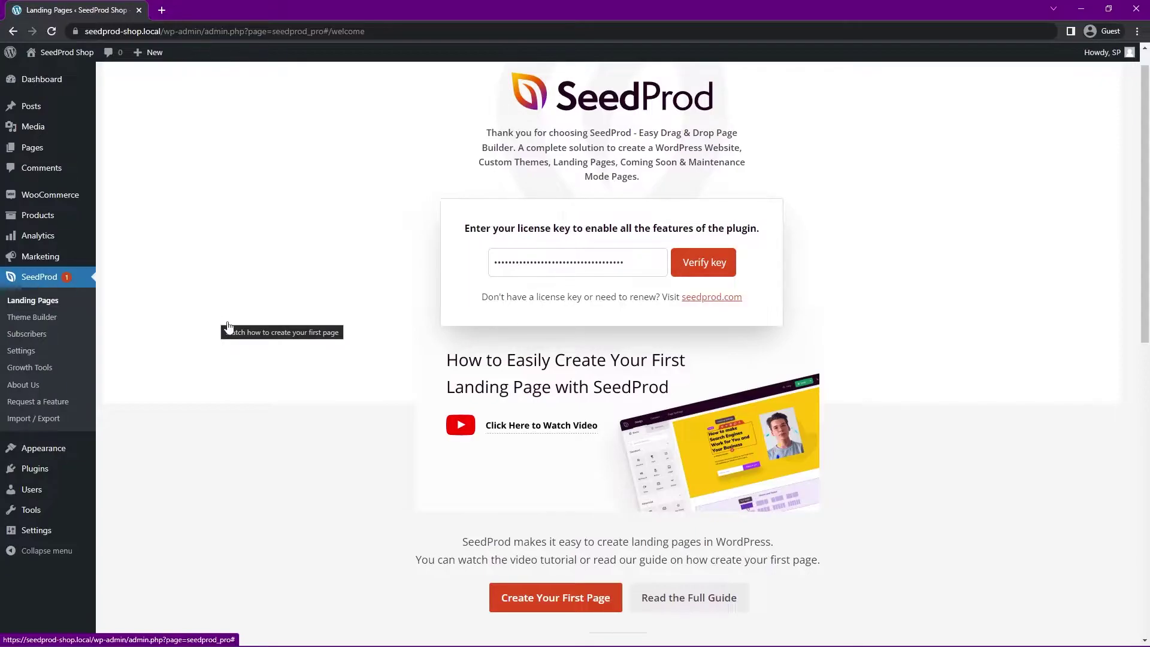
- From SeedProd Landing Pages, start setting up a new Maintenance Mode page
click(42, 304)
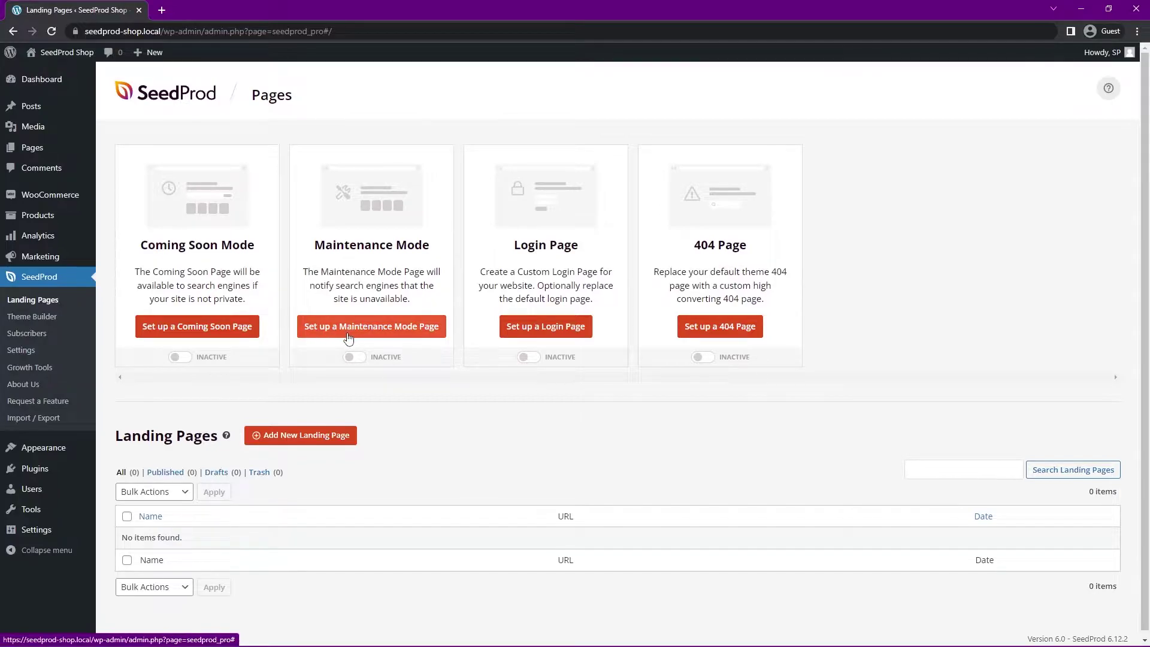
click(381, 329)
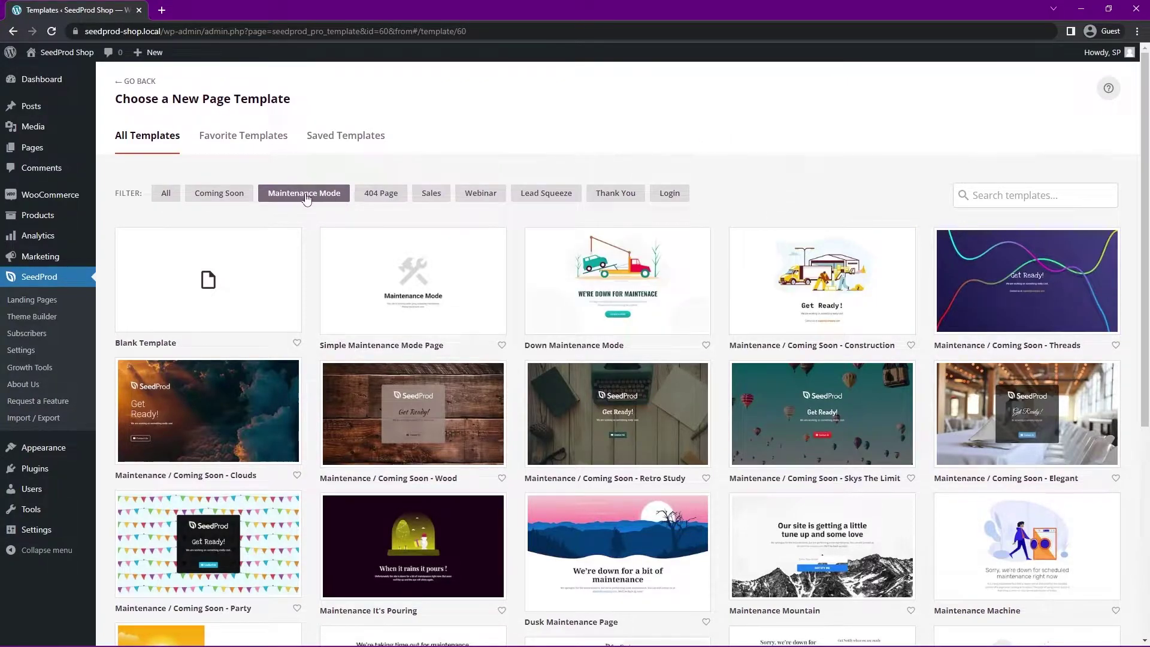
- Browse the All and Maintenance Mode templates and build the page from Food Maintenance Mode
click(166, 193)
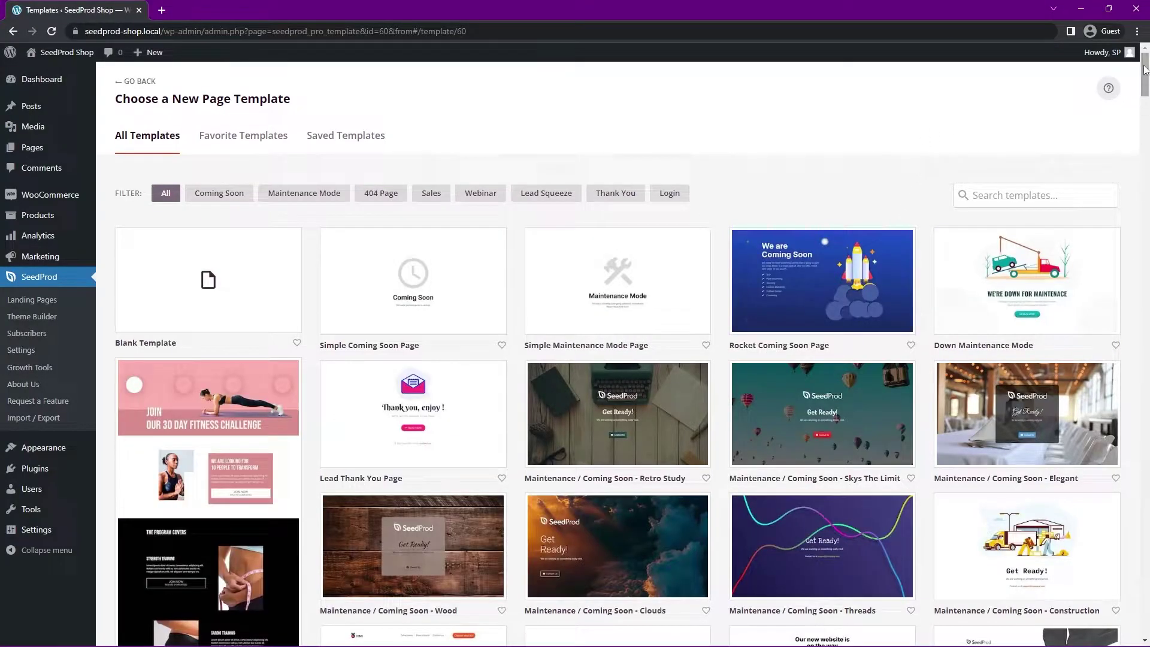
scroll(1121, 393, down, 20)
scroll(1121, 393, up, 20)
click(313, 200)
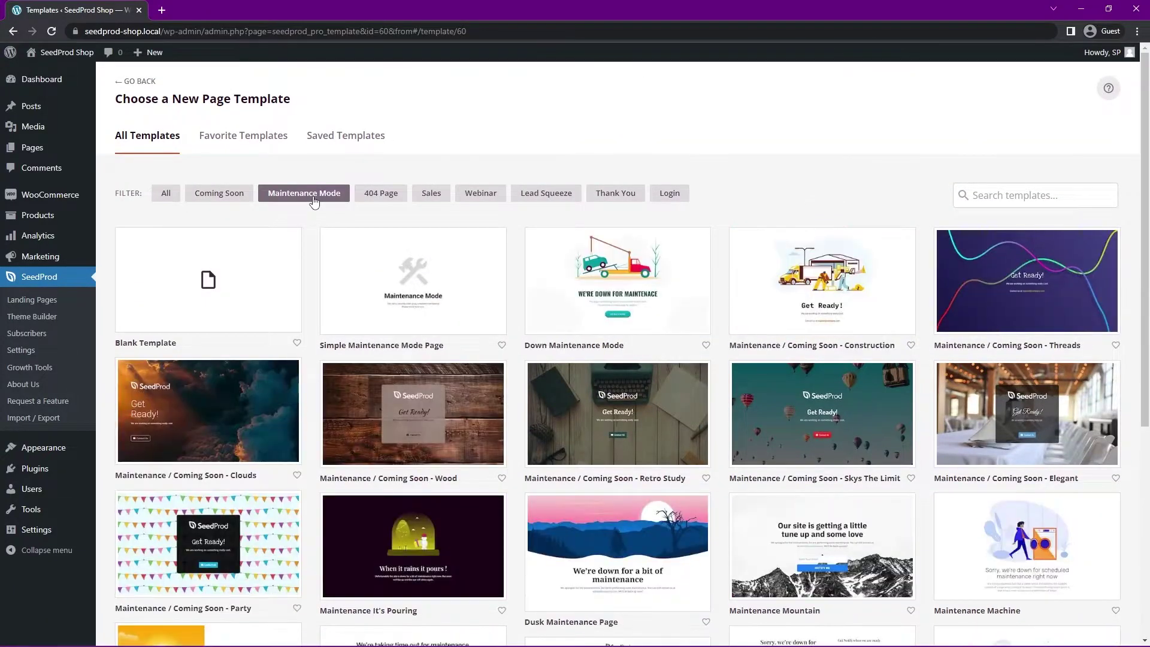
scroll(599, 359, down, 5)
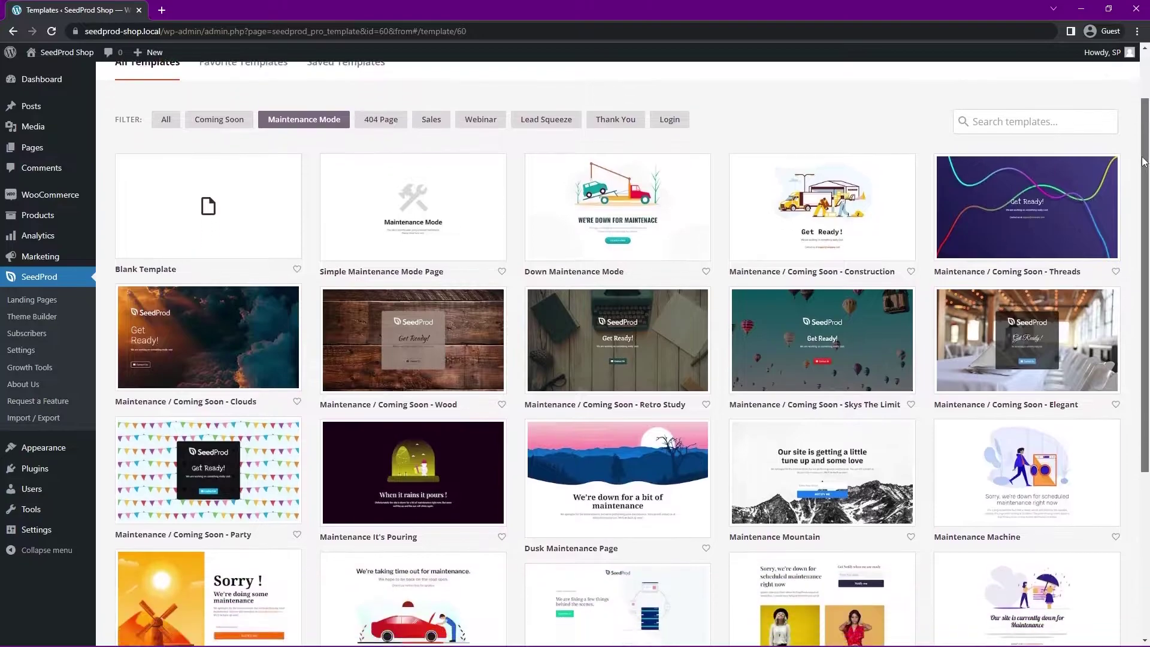
scroll(233, 255, up, 4)
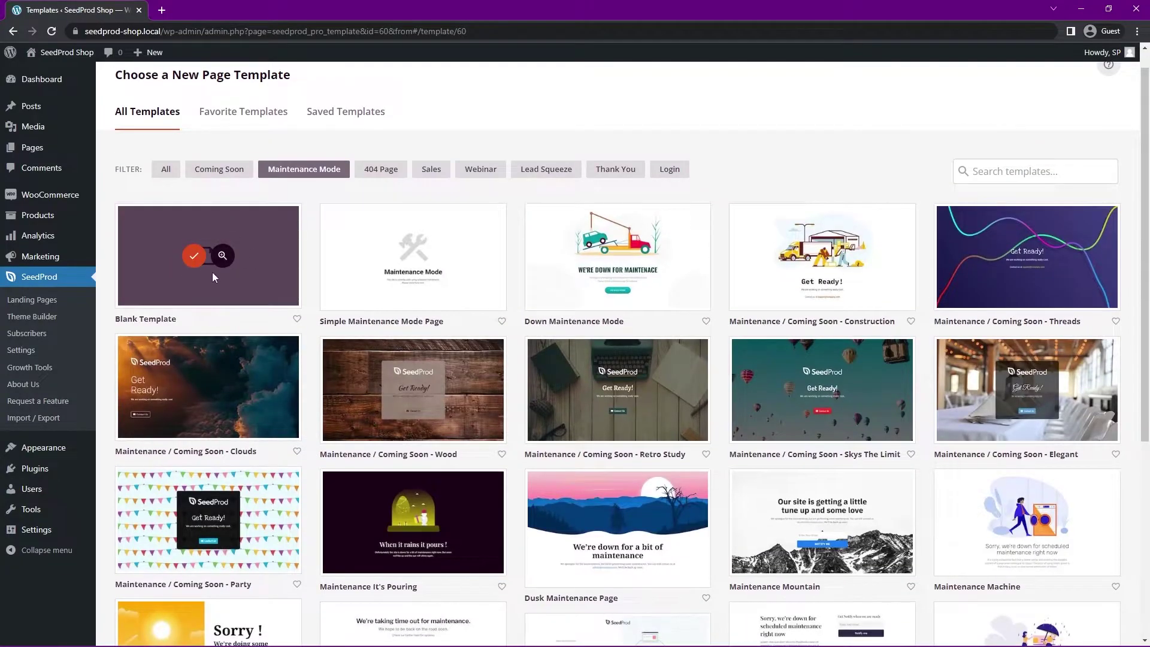
scroll(214, 277, down, 5)
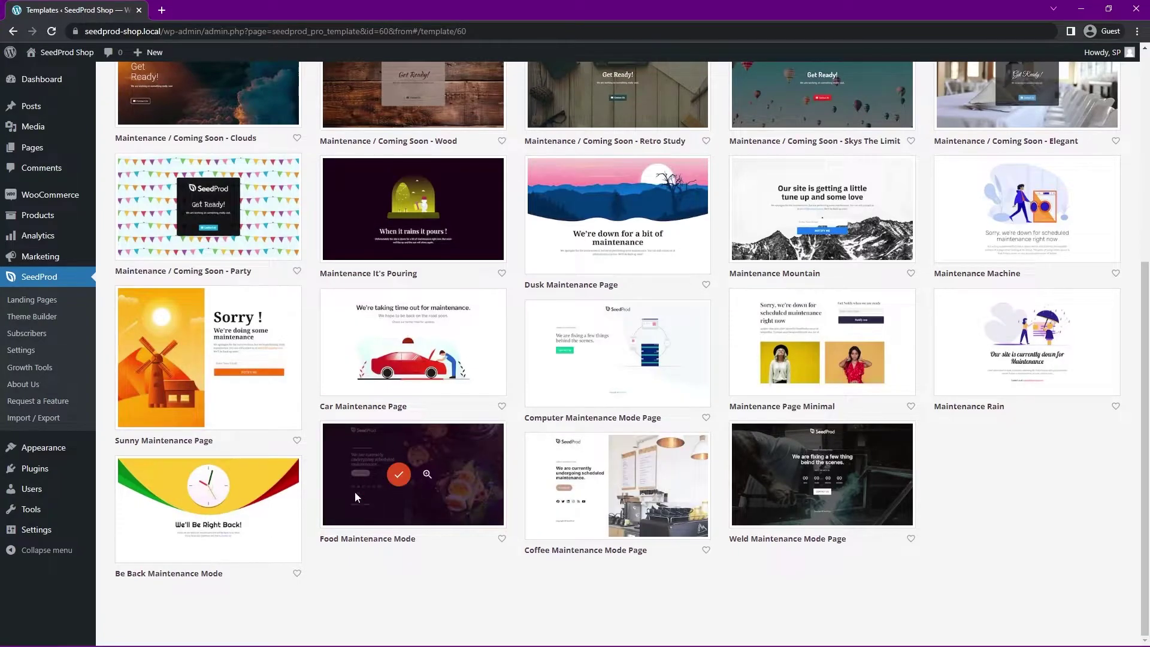
mouse_move(387, 508)
click(399, 477)
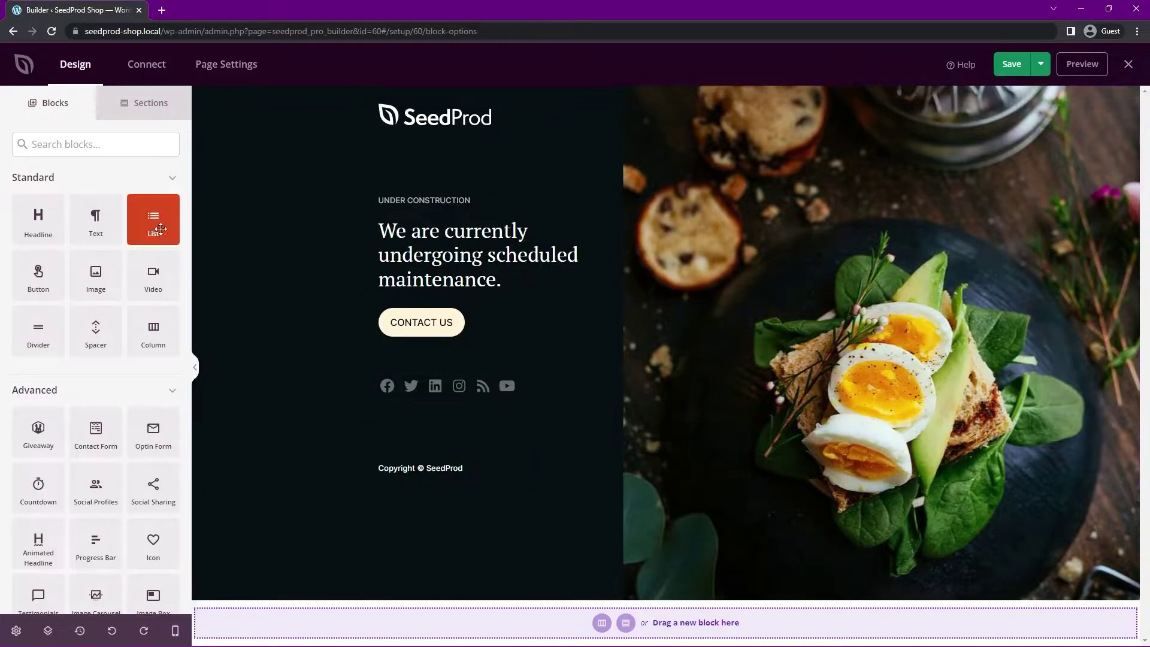
drag(42, 223, 467, 127)
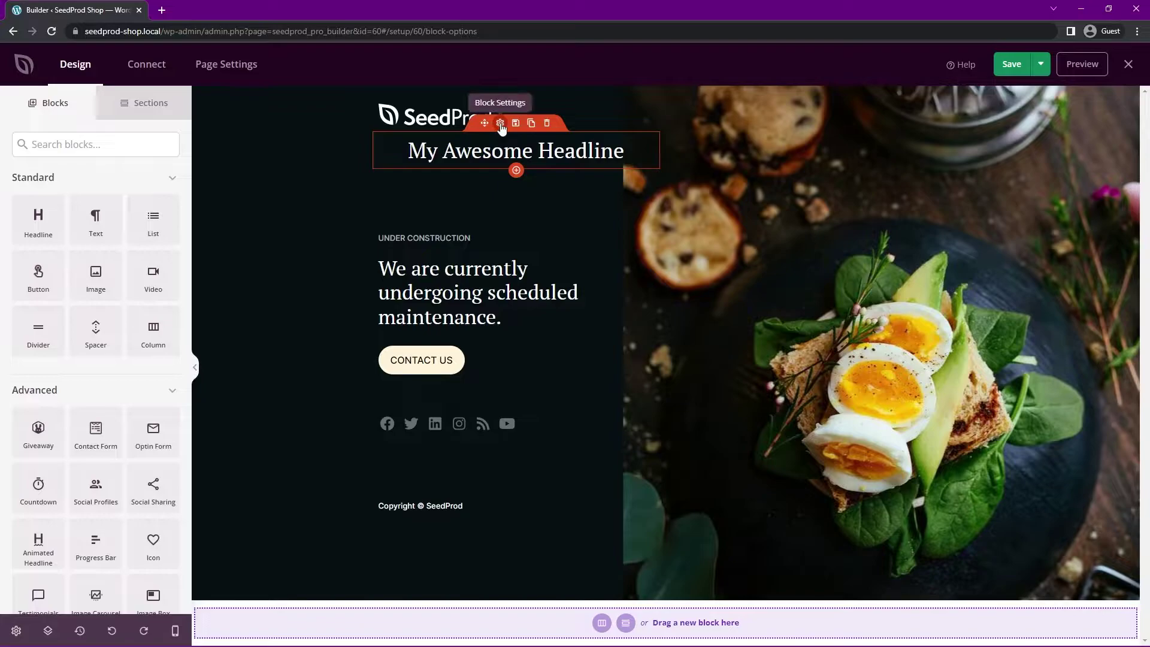
click(501, 124)
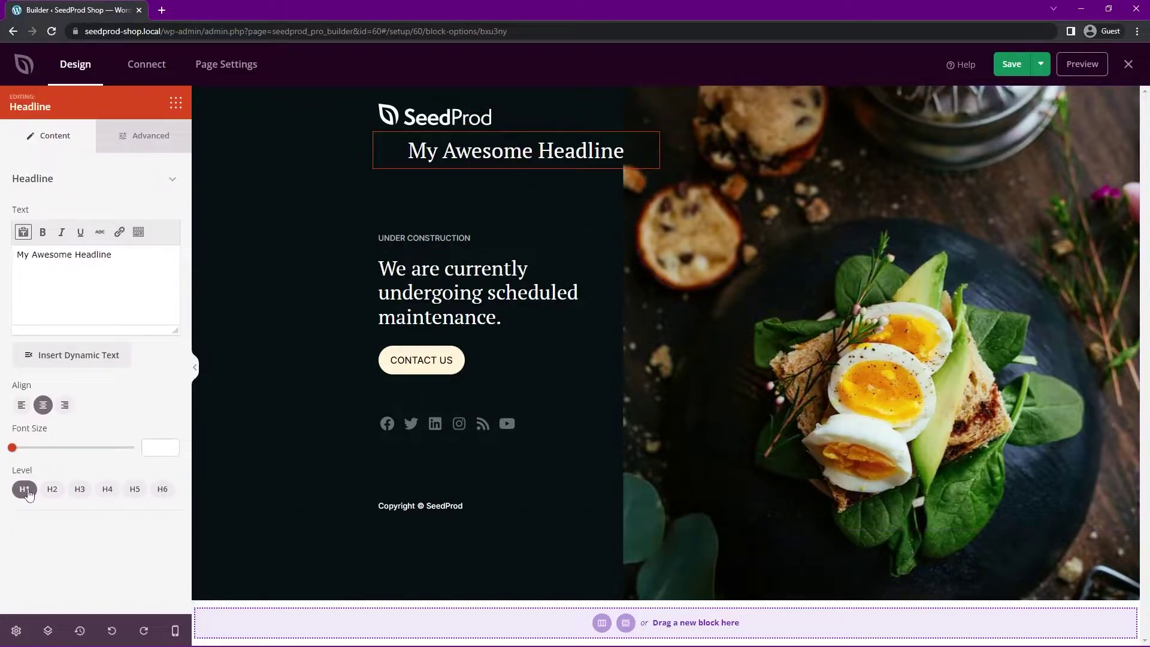
mouse_move(484, 124)
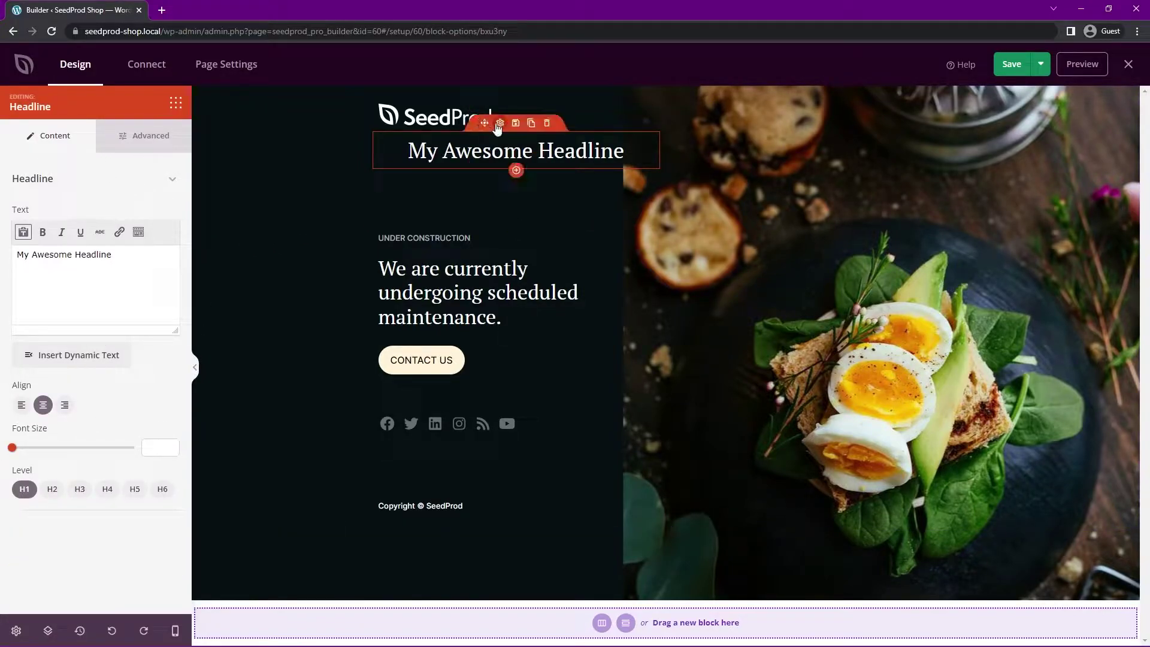
click(532, 124)
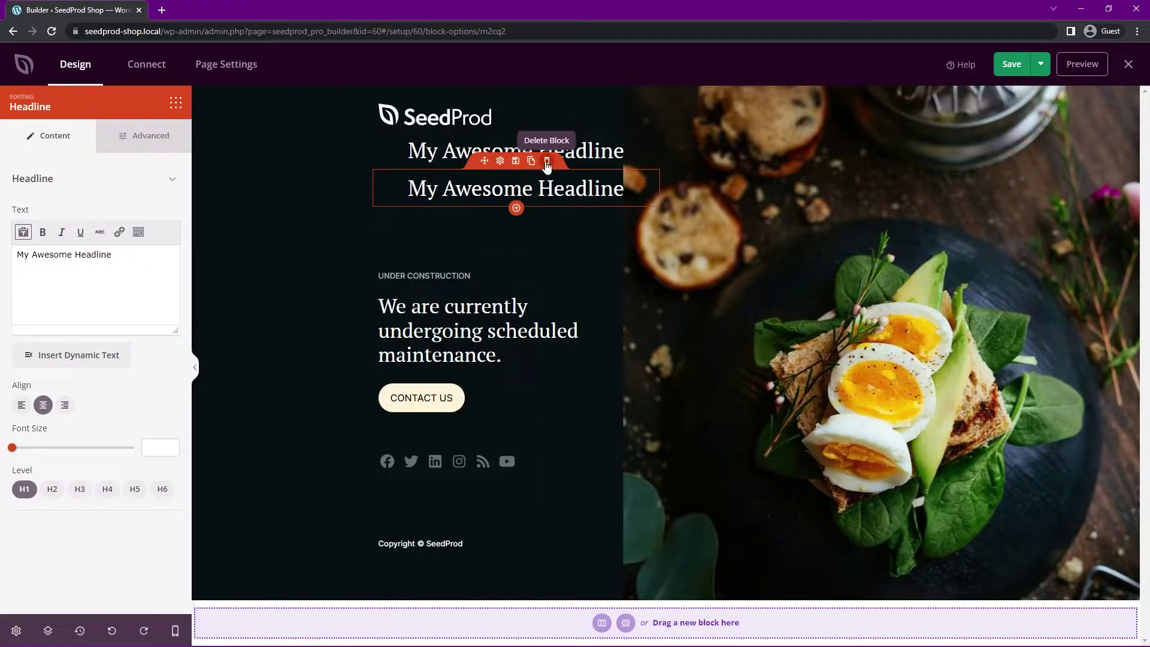
click(547, 163)
click(536, 356)
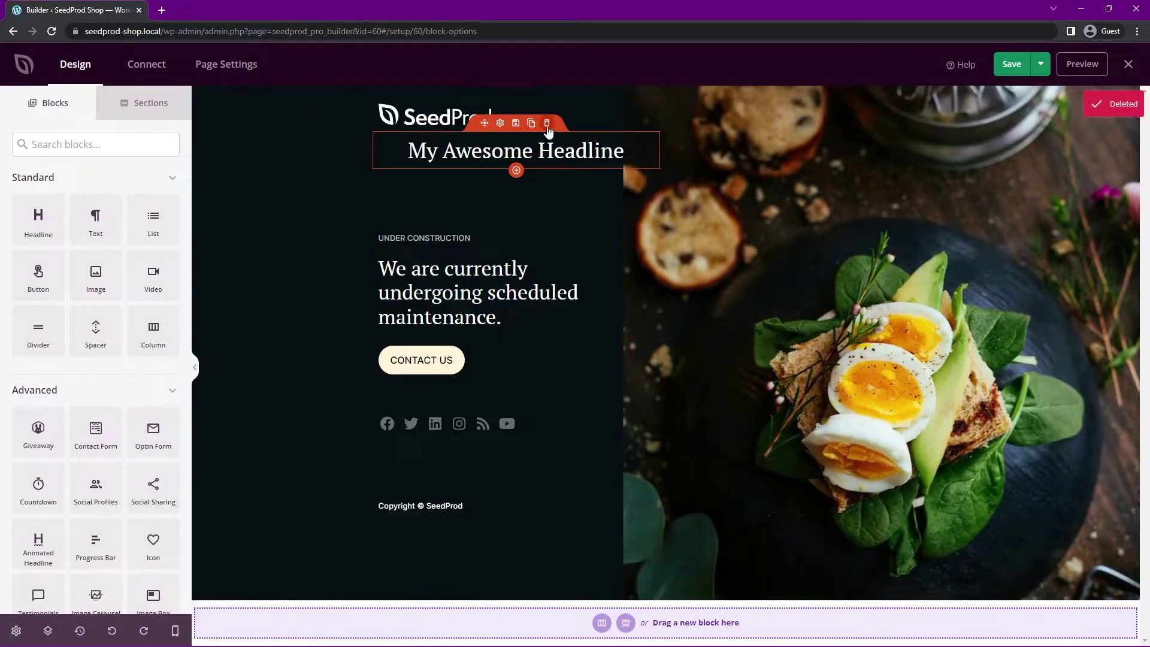
click(547, 123)
click(534, 357)
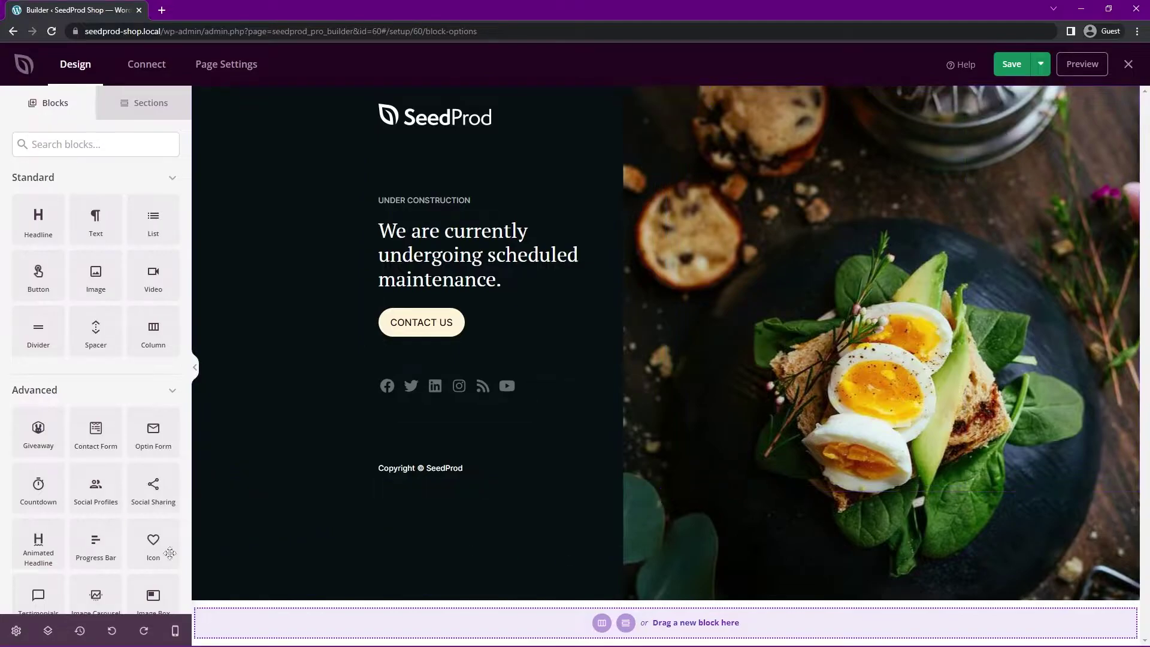
- Apply the Vollkorn / Roboto font theme from Global Settings > Fonts > Font Themes
click(16, 631)
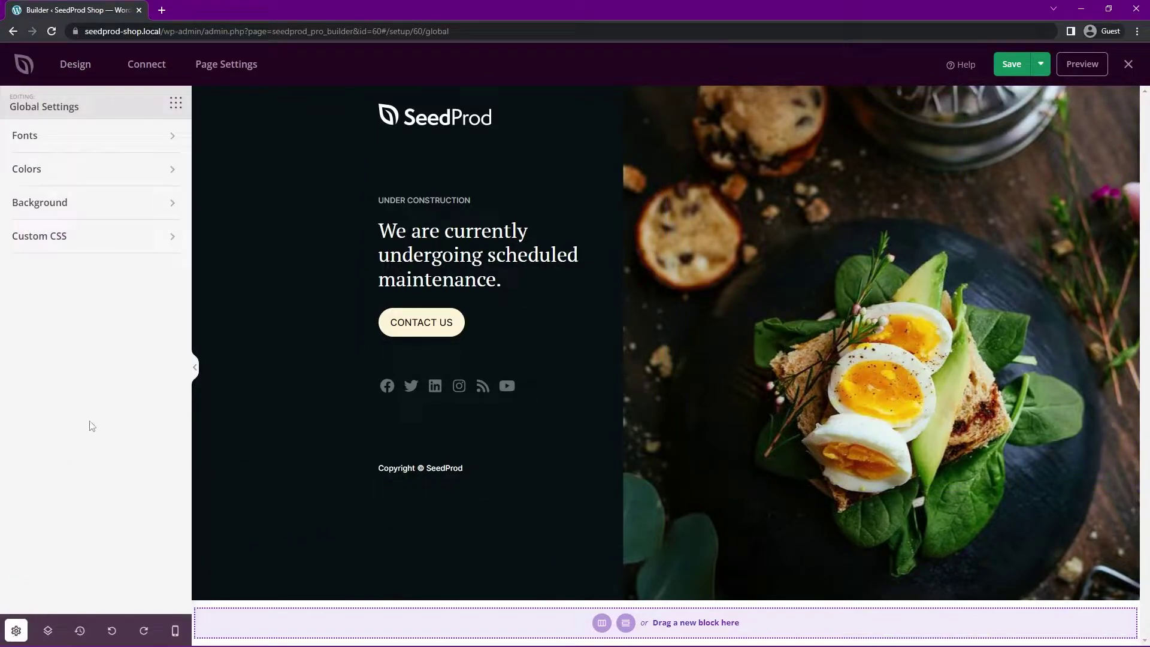
click(48, 139)
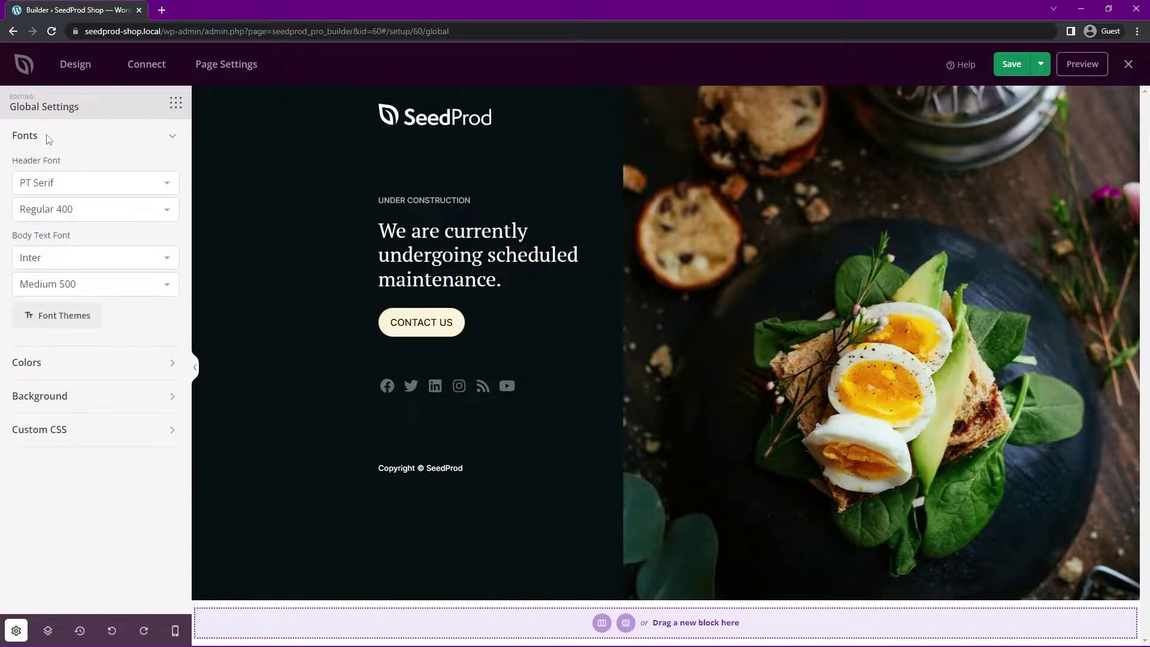
click(47, 170)
click(47, 170)
click(52, 207)
click(52, 207)
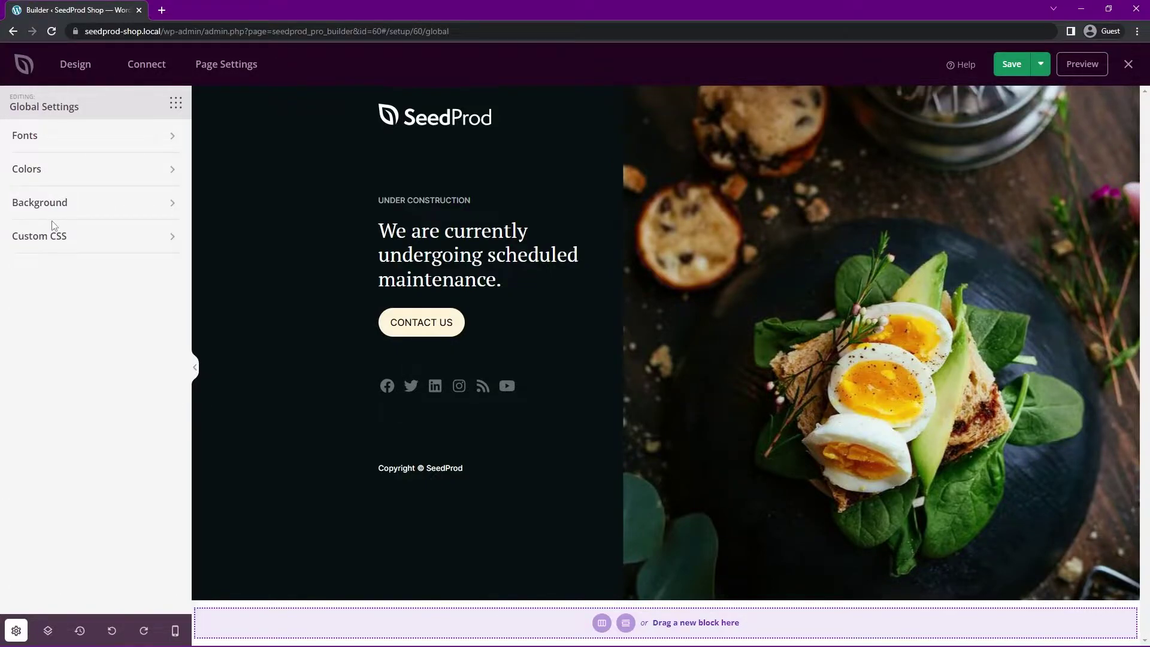
click(59, 141)
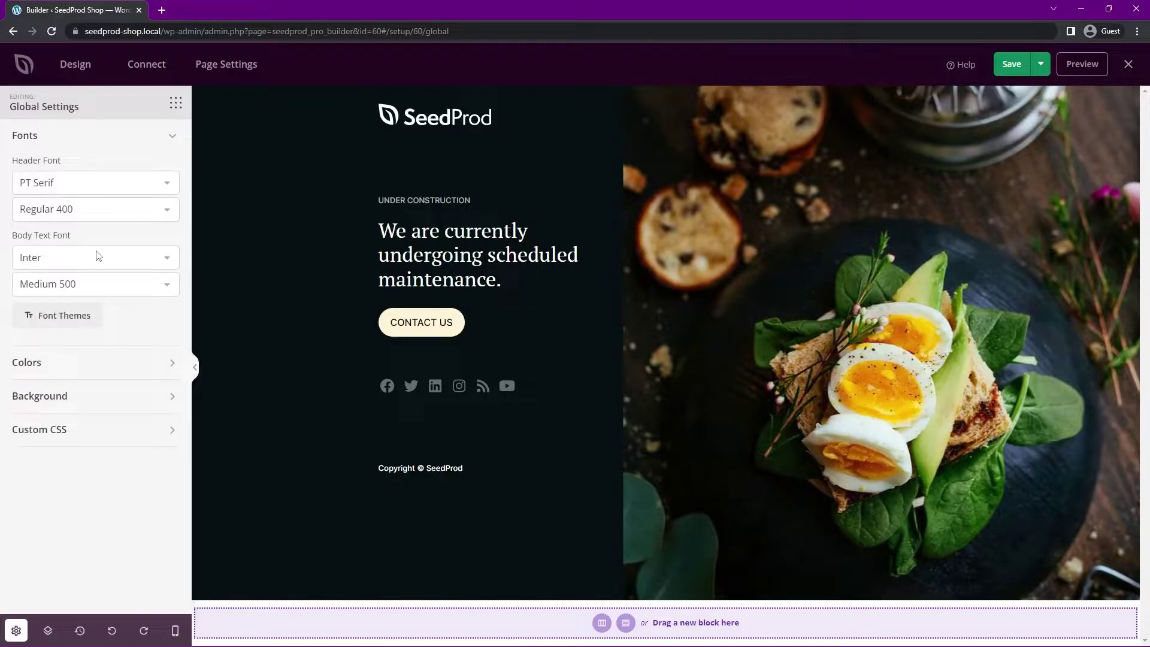
click(51, 184)
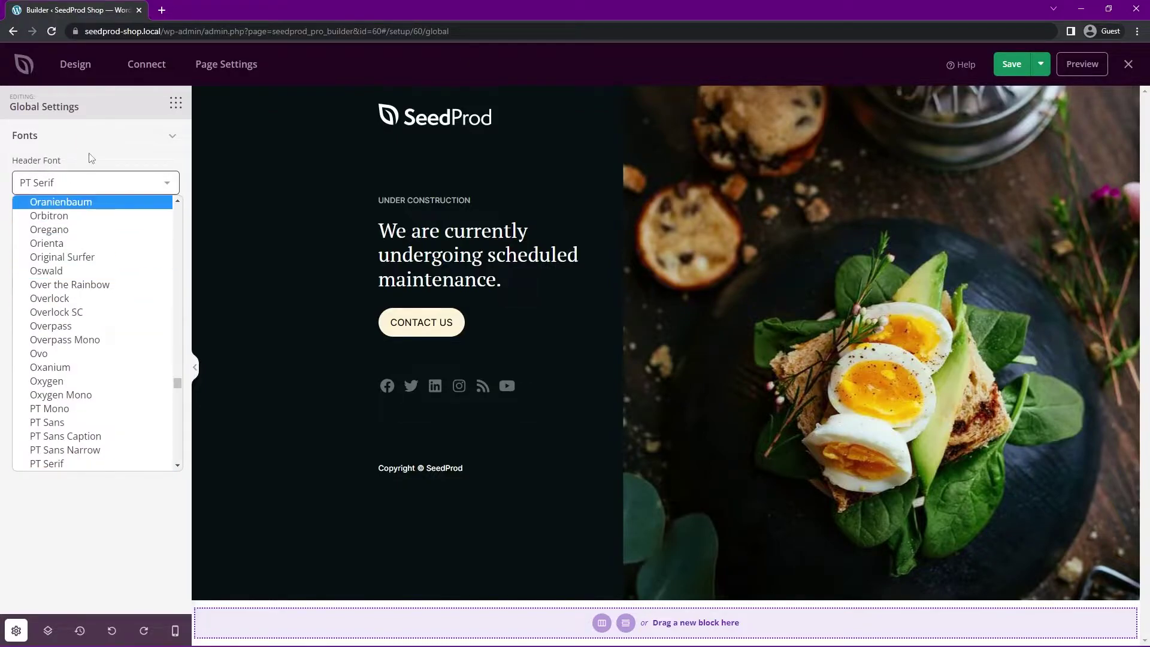
click(87, 160)
click(68, 322)
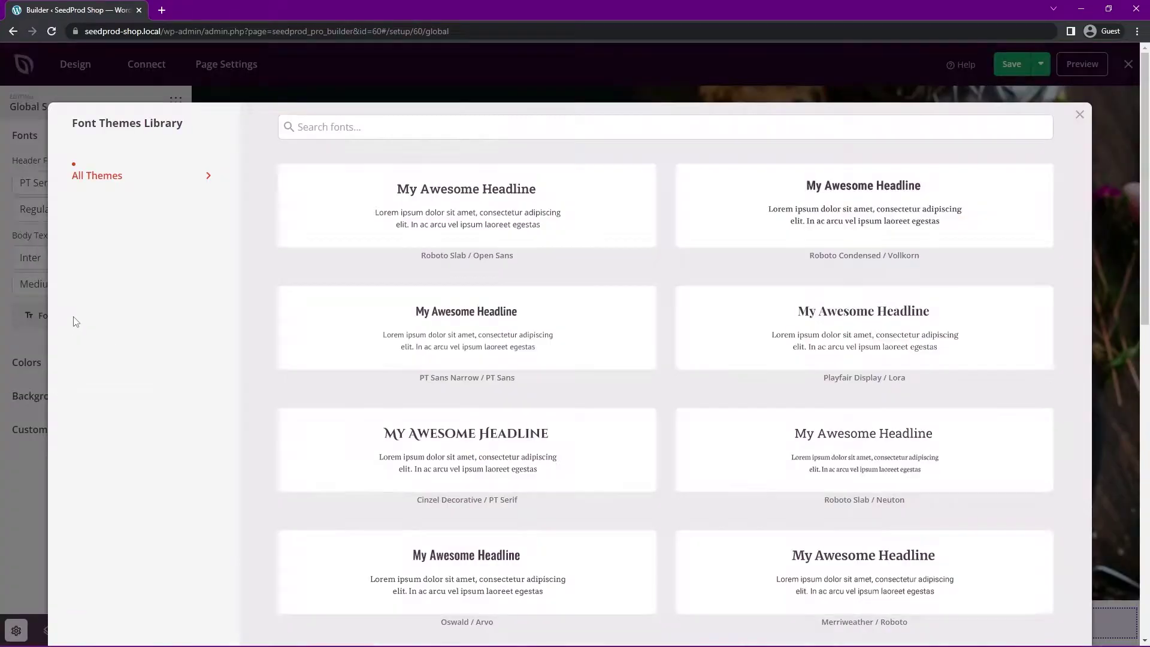
scroll(669, 316, down, 10)
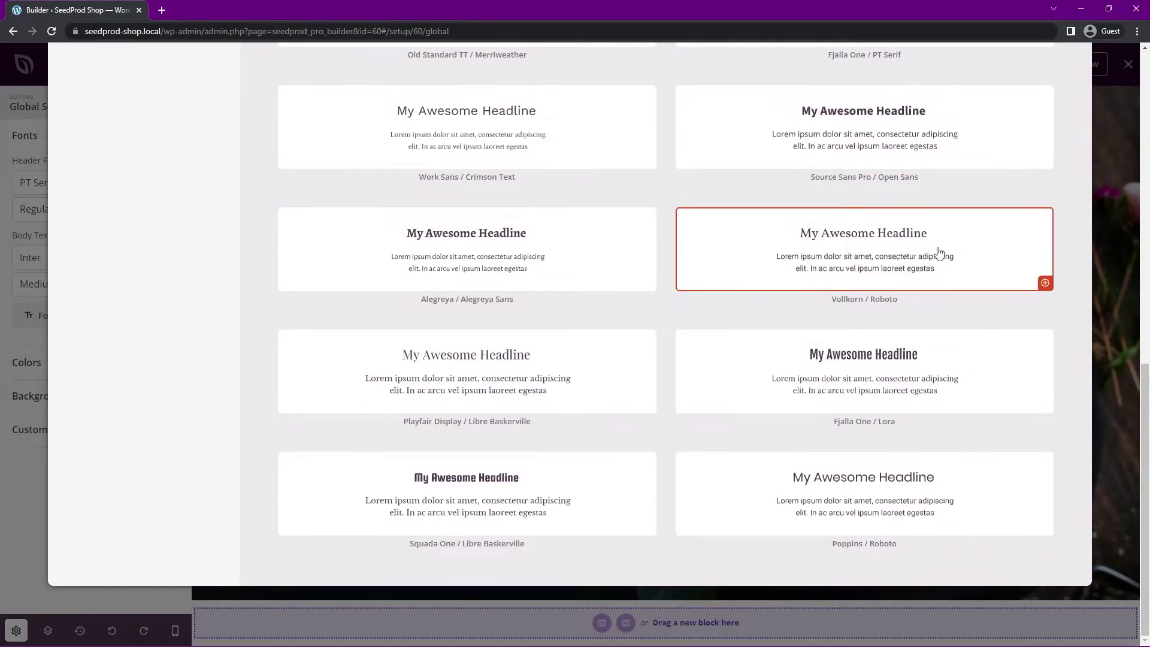
click(939, 253)
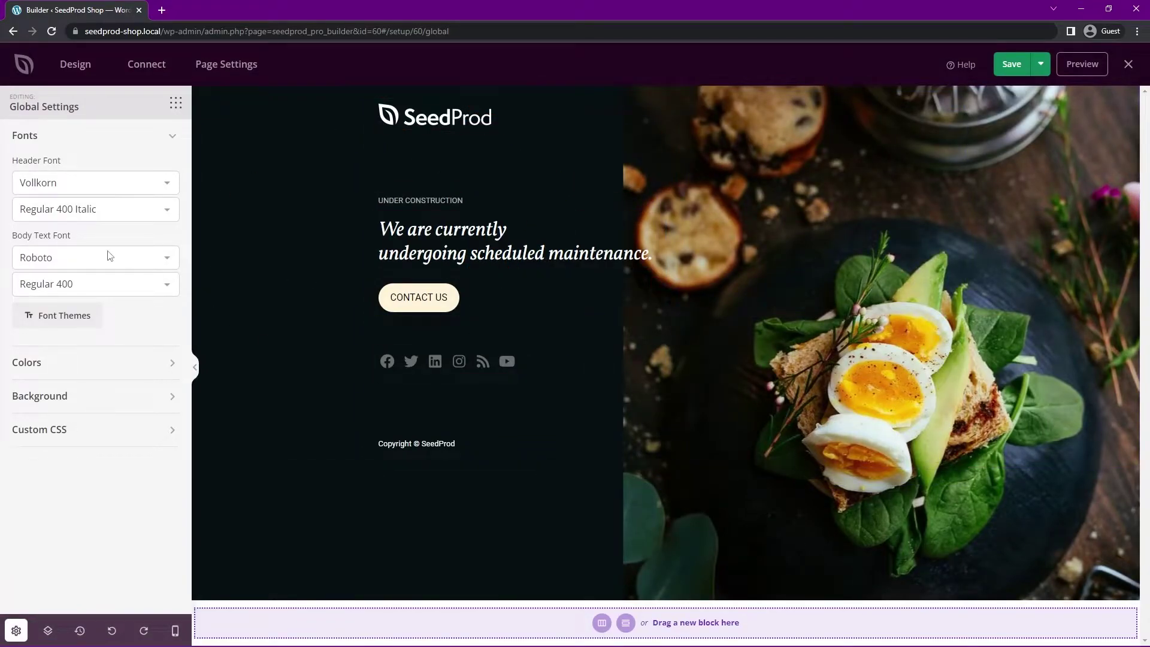
- Remove the food photo from the global page background
click(57, 139)
click(28, 168)
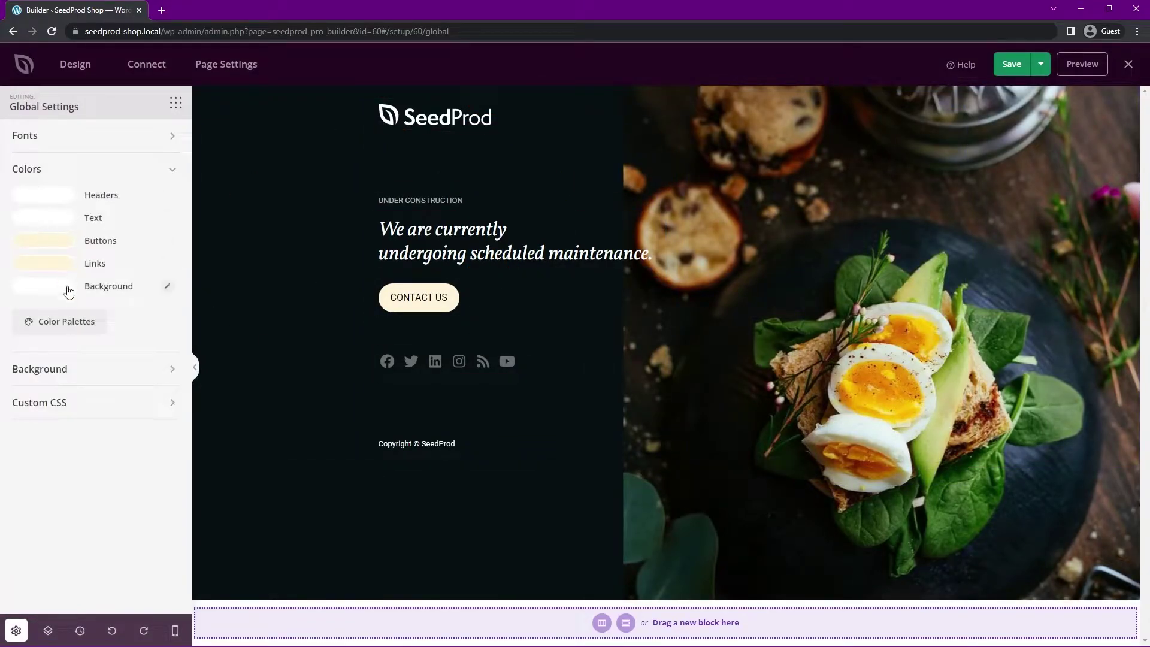
click(53, 172)
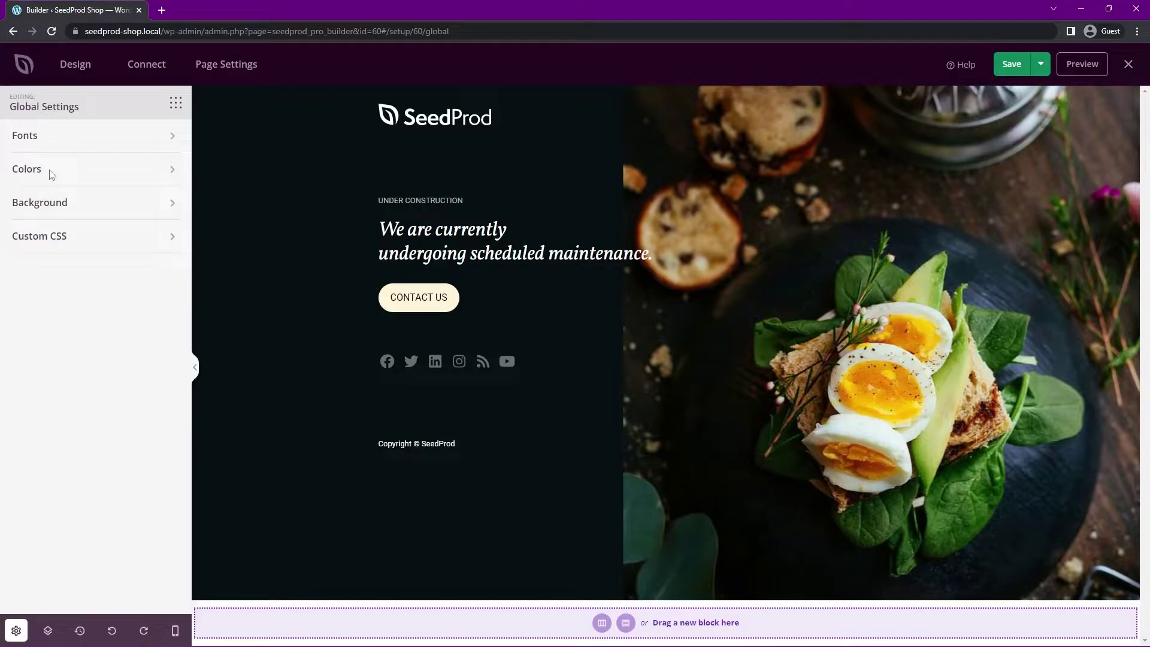
click(44, 206)
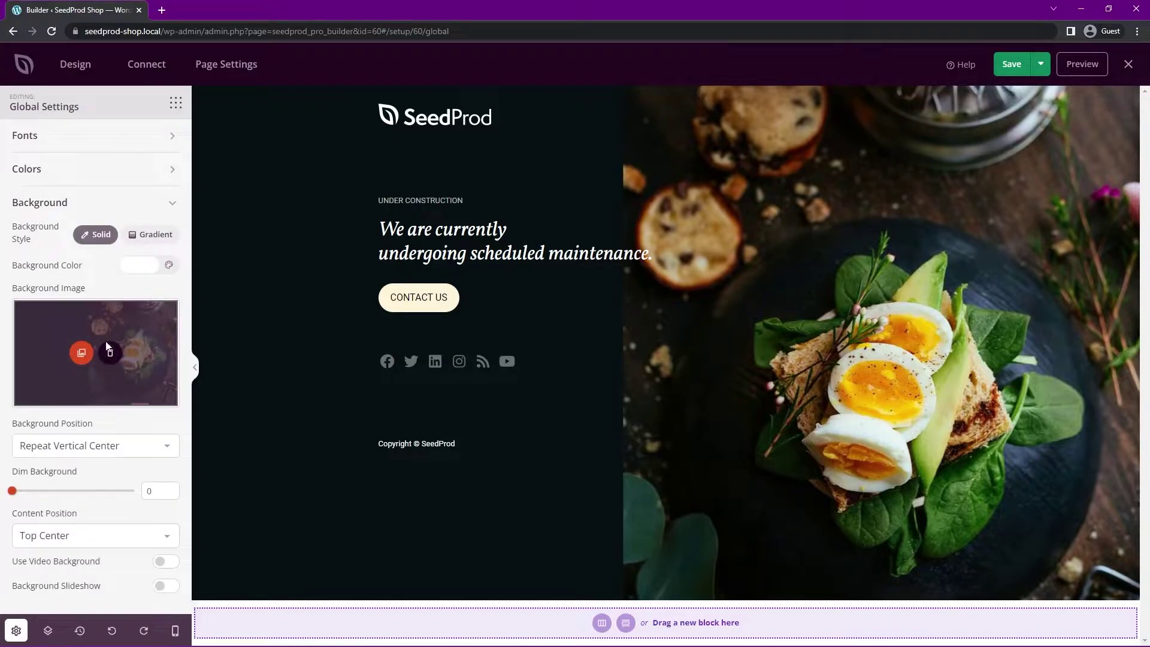
click(111, 354)
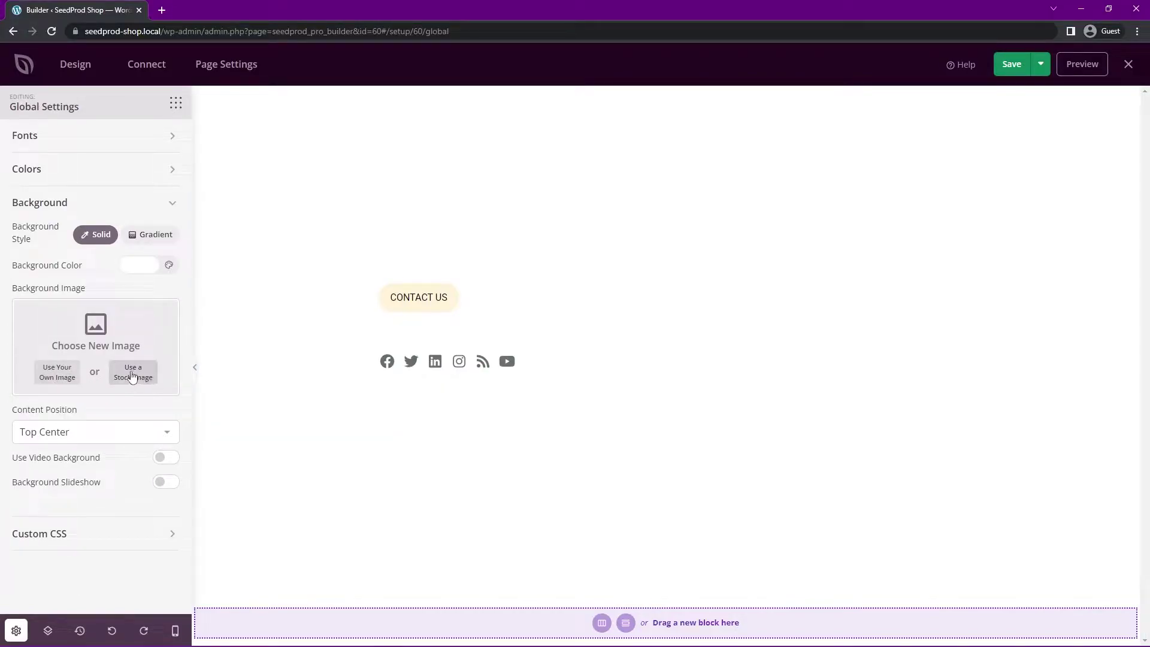
- Search stock photos for 'surfing' and set the surf sunset photo as the background
click(140, 379)
click(517, 352)
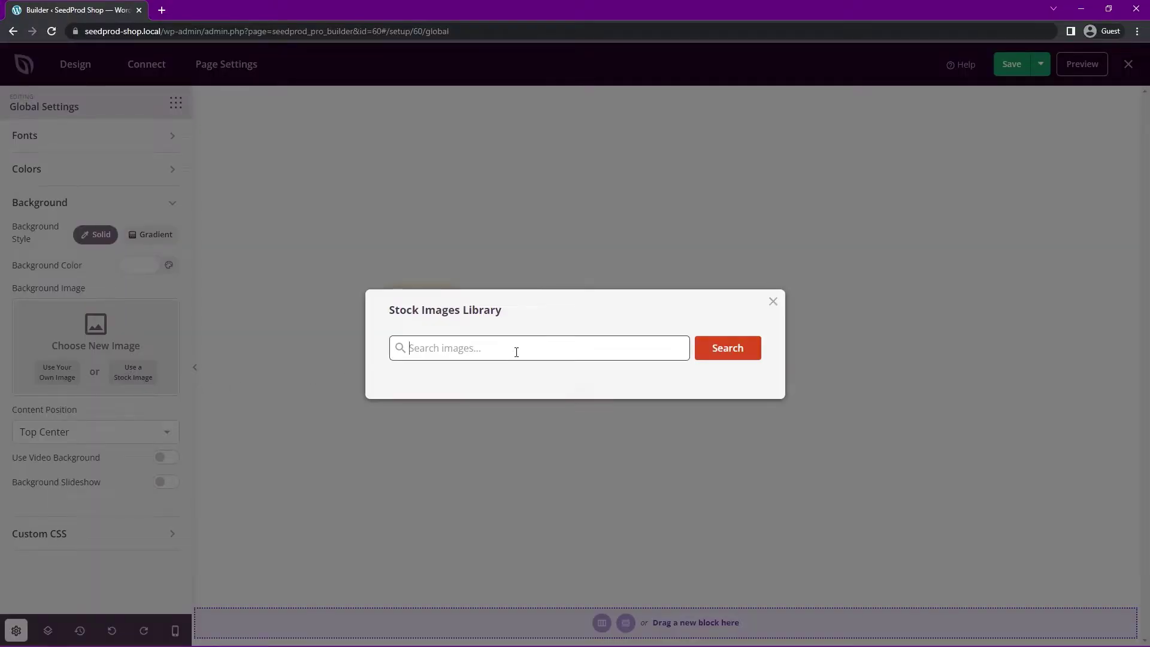
text(surfing)
key(Return)
scroll(519, 182, down, 8)
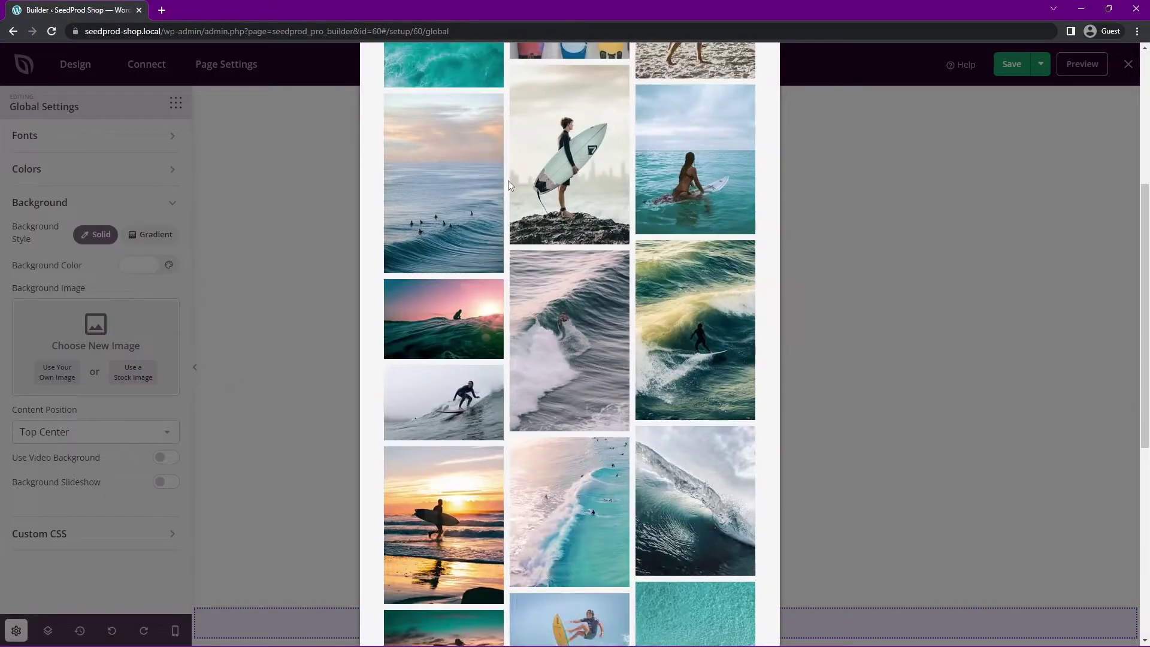
scroll(528, 186, down, 2)
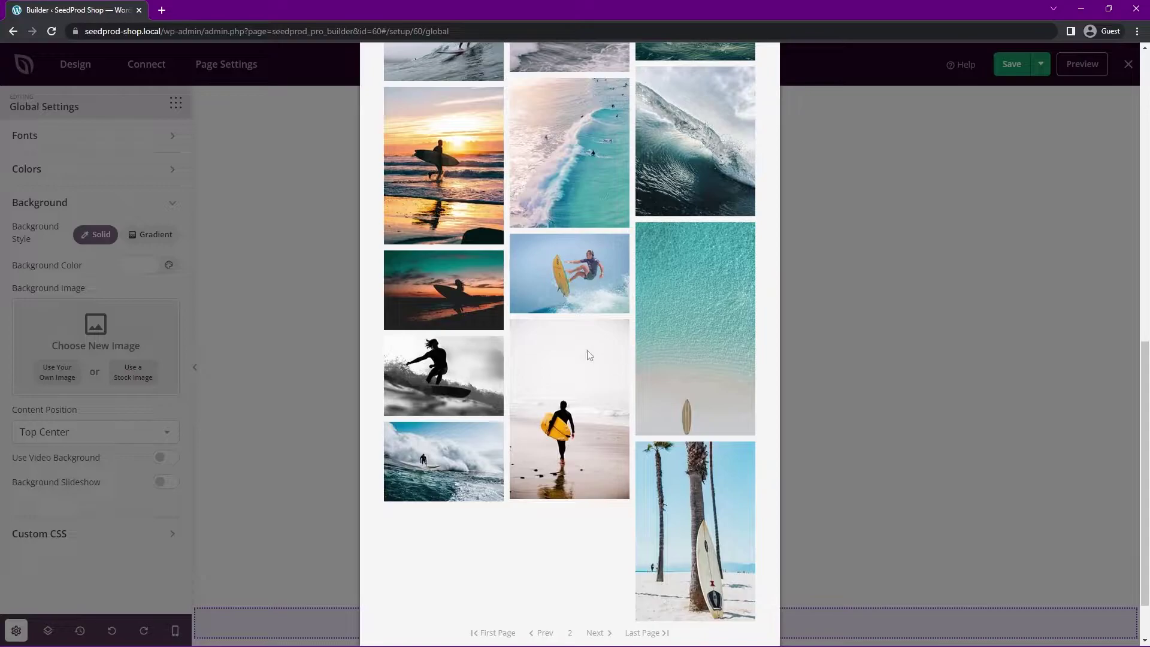
click(436, 282)
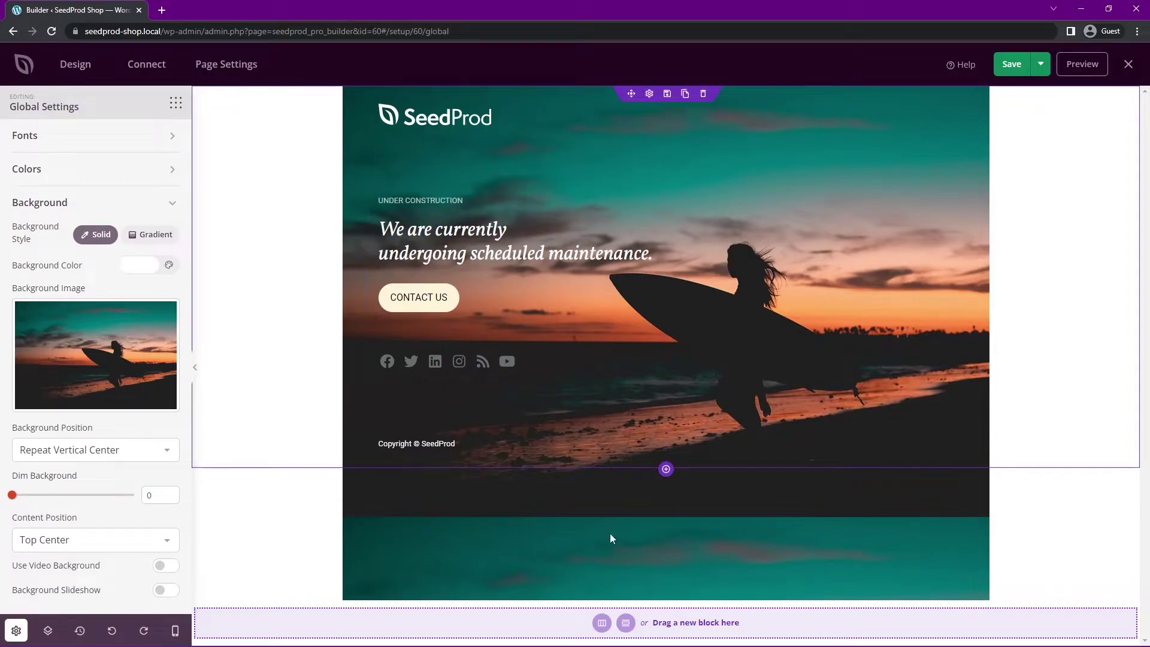
- Set the background position to Full Screen Cover
click(111, 455)
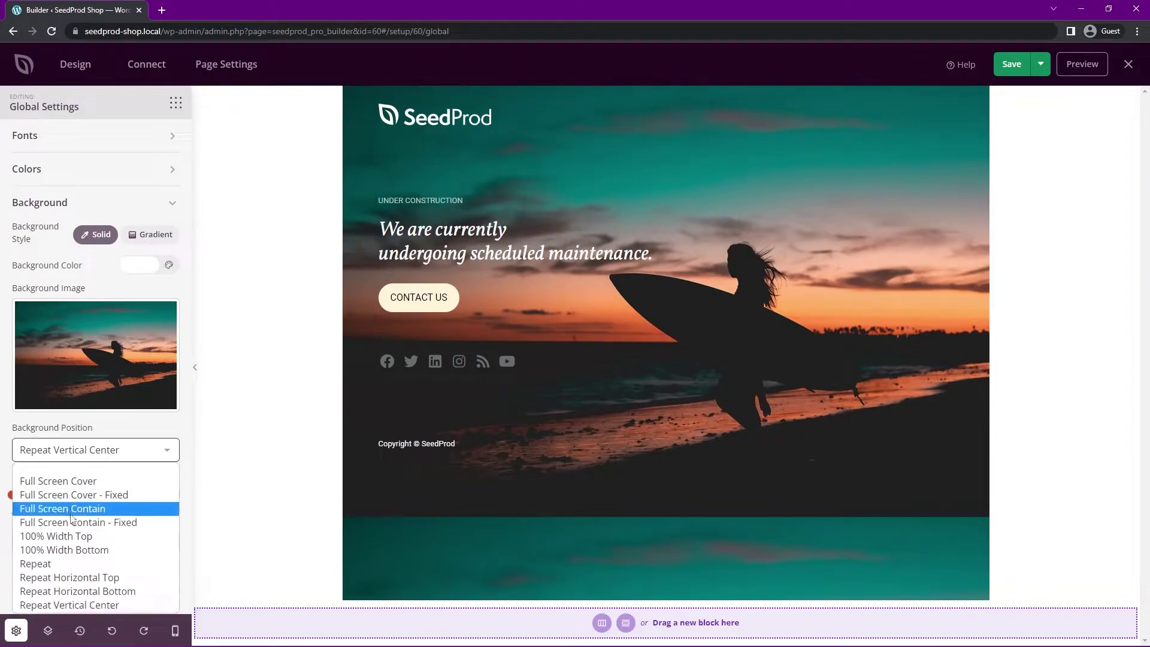
click(68, 483)
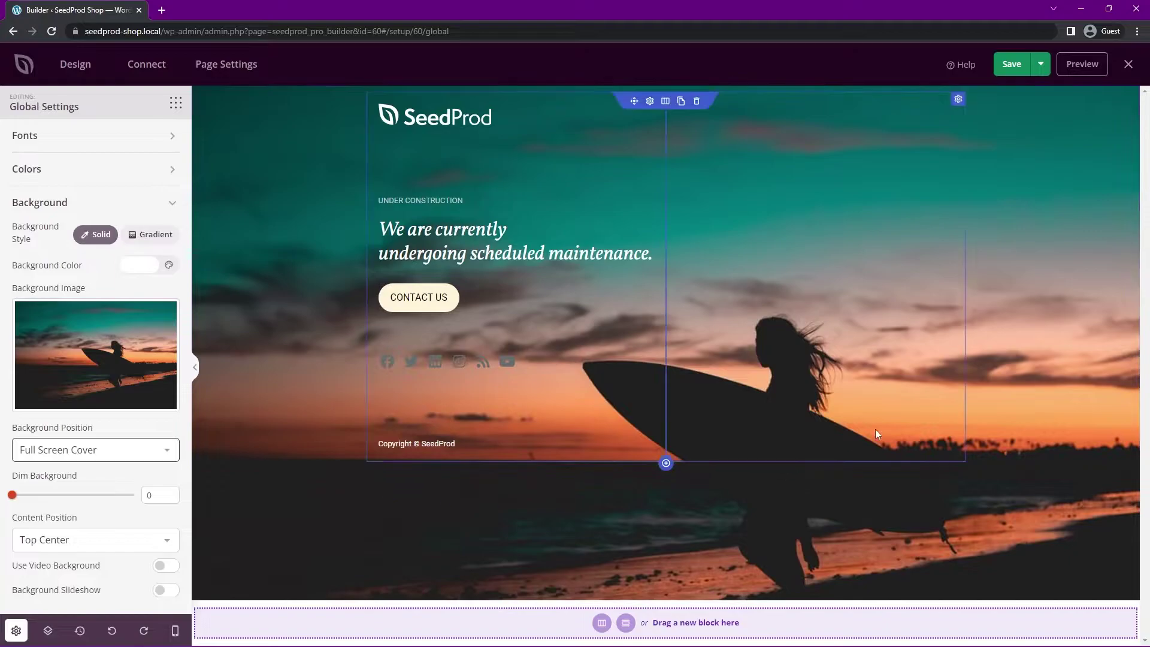
click(133, 203)
- Set the Social Profiles icon colour to white, then reopen Global Settings > Colors
click(35, 170)
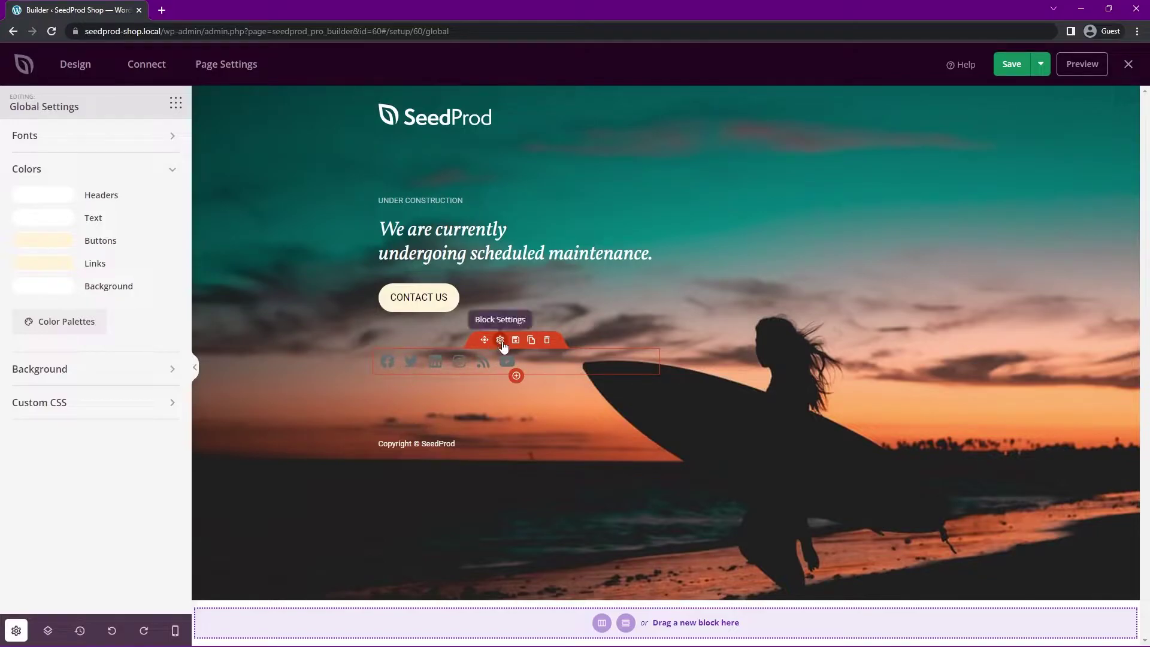
click(500, 341)
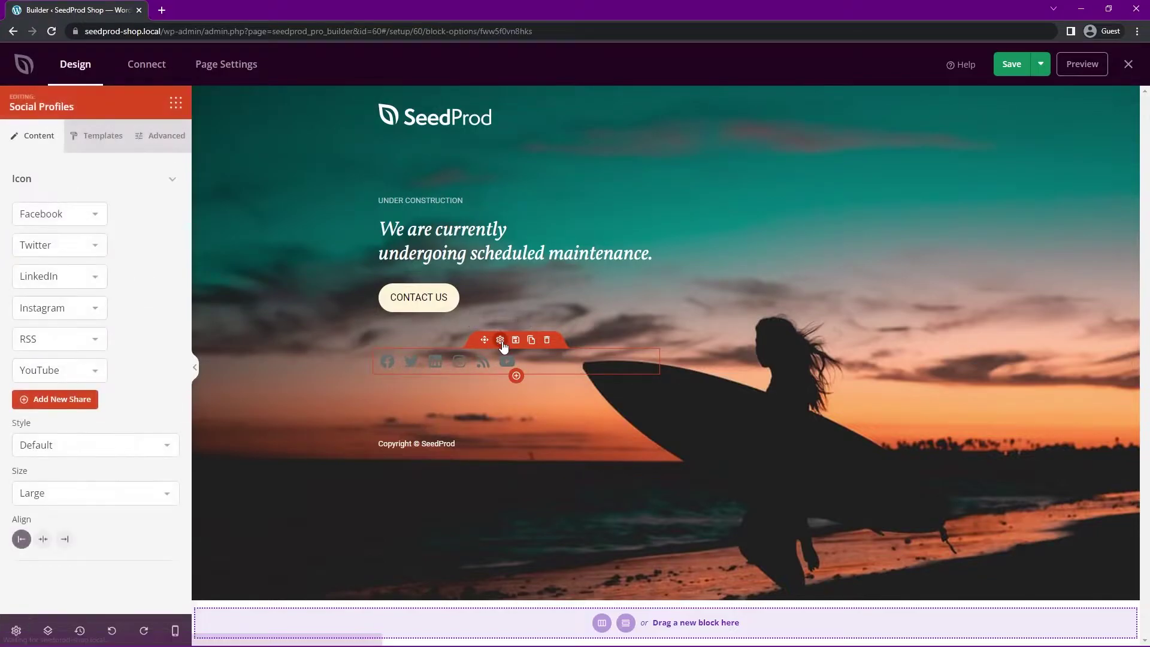
click(166, 146)
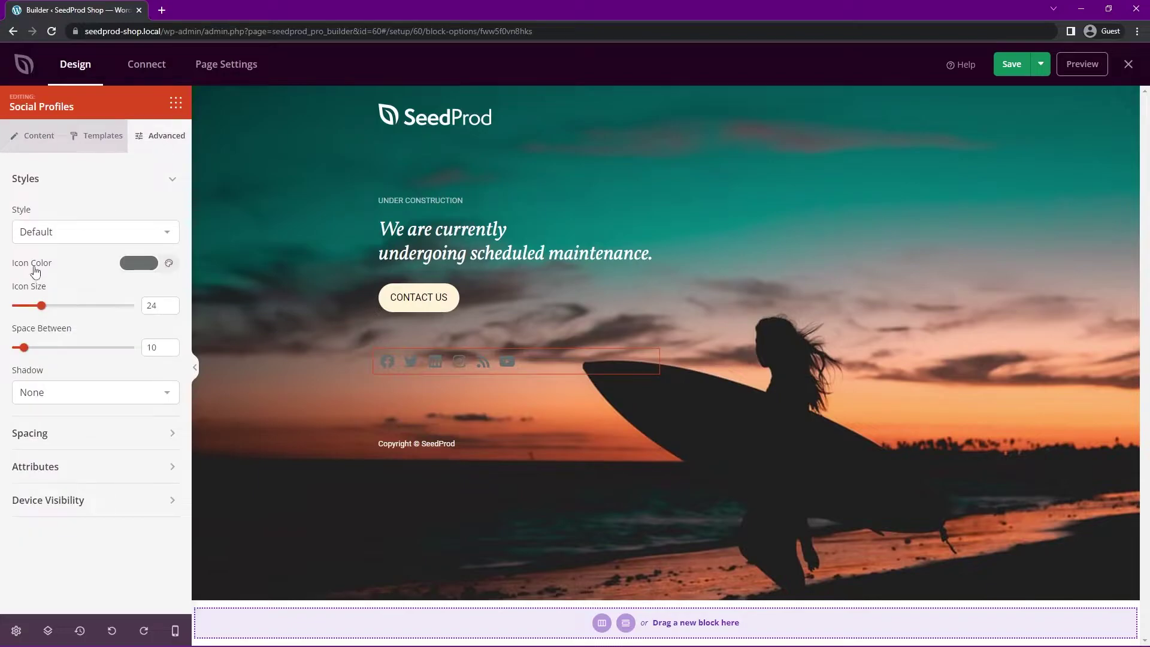
click(144, 264)
drag(180, 342, 158, 320)
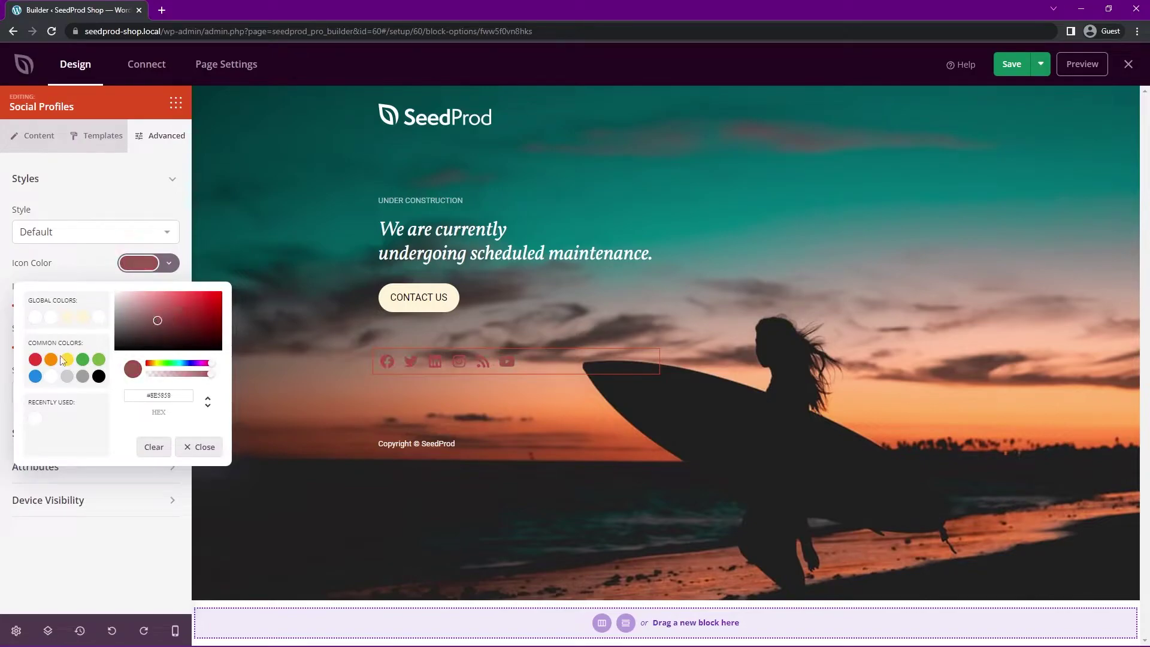
click(451, 328)
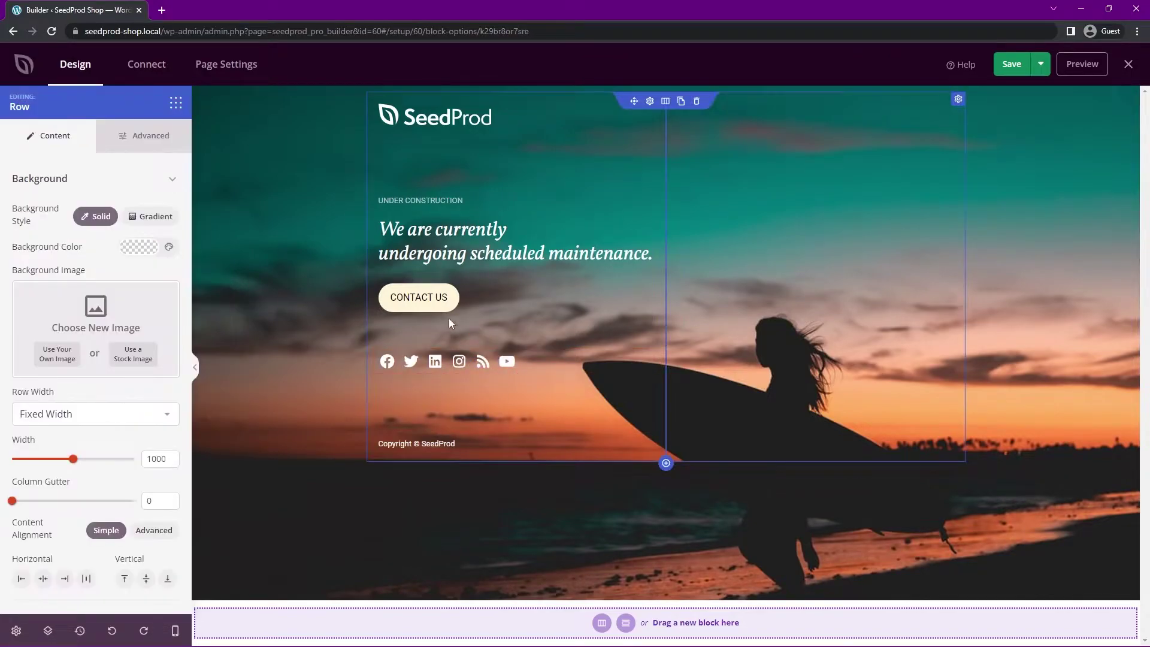
click(16, 630)
click(50, 174)
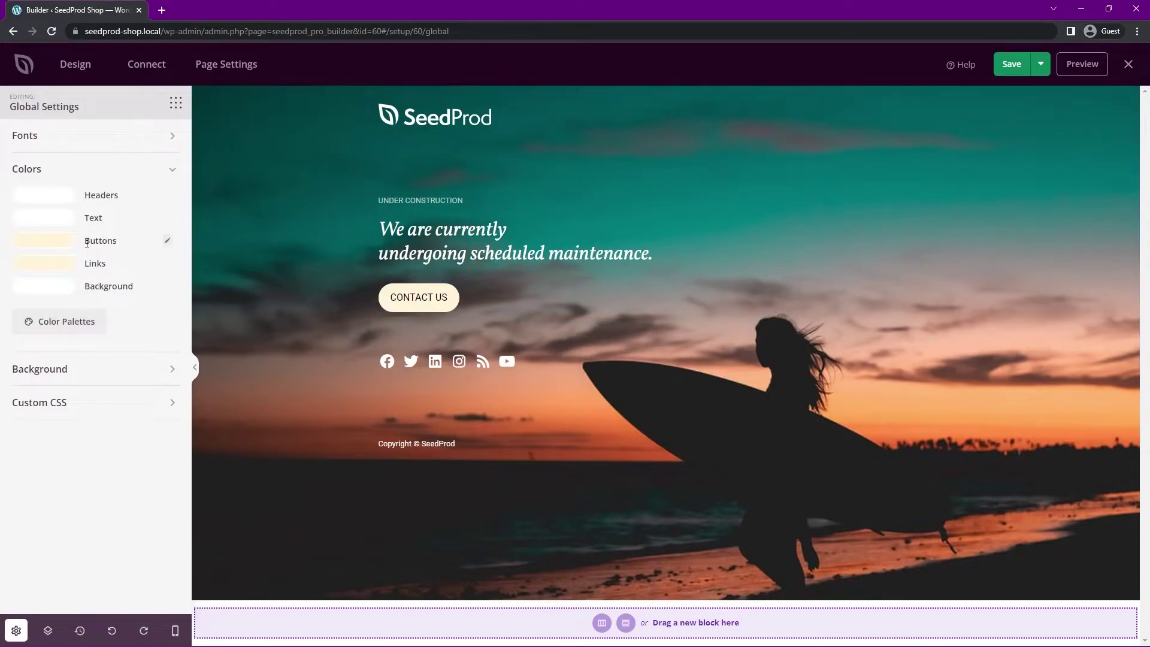
- Apply the ready-made rust and orange colour palette to the page
click(48, 244)
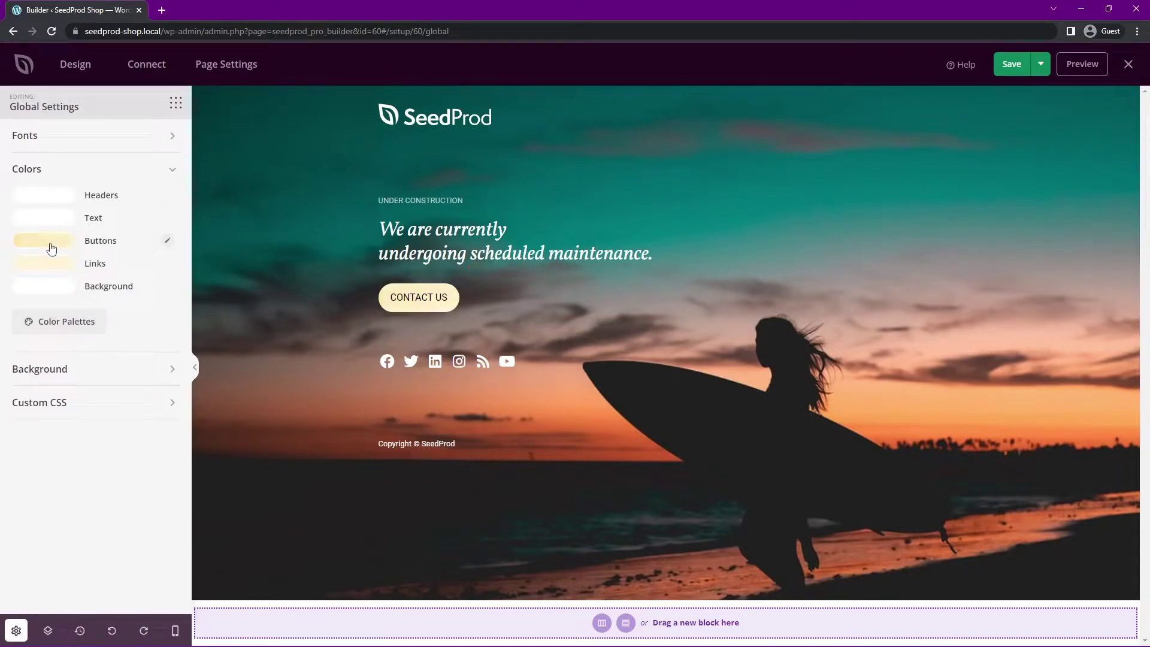
click(67, 327)
scroll(706, 332, down, 4)
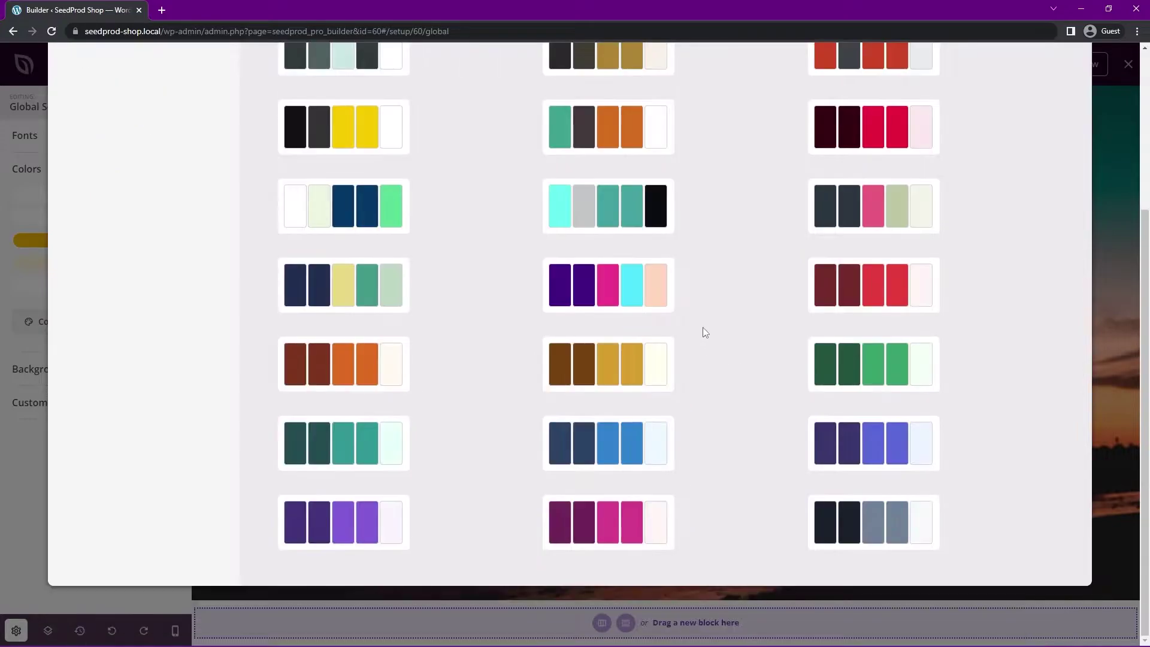
scroll(719, 340, up, 4)
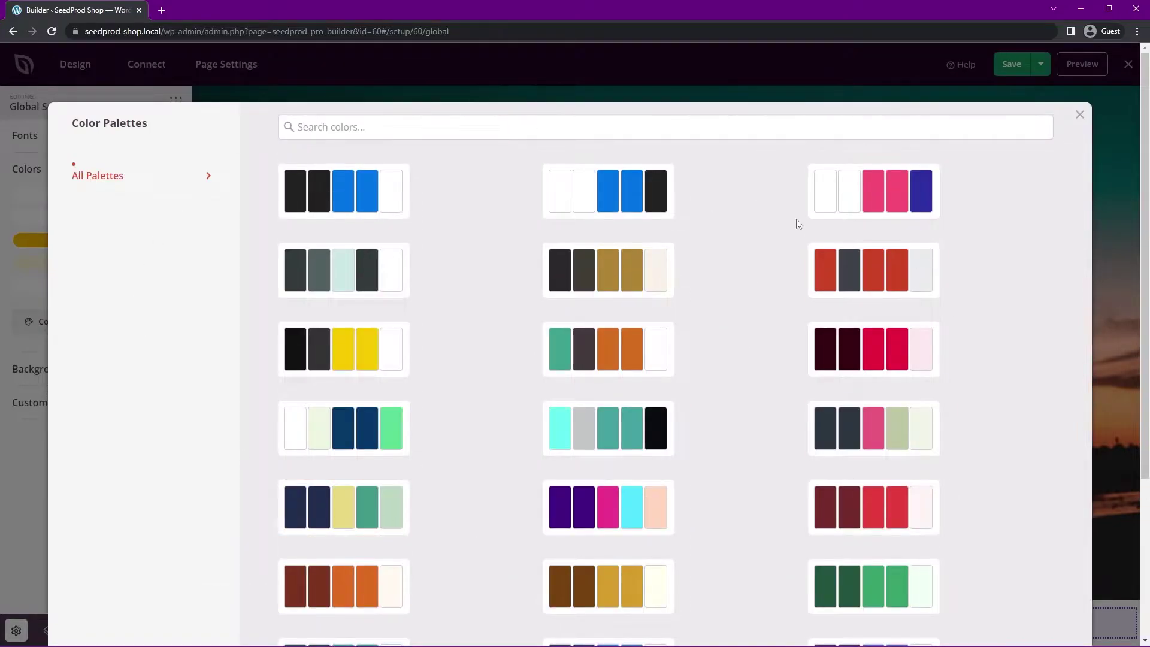
scroll(797, 227, down, 2)
scroll(759, 243, down, 2)
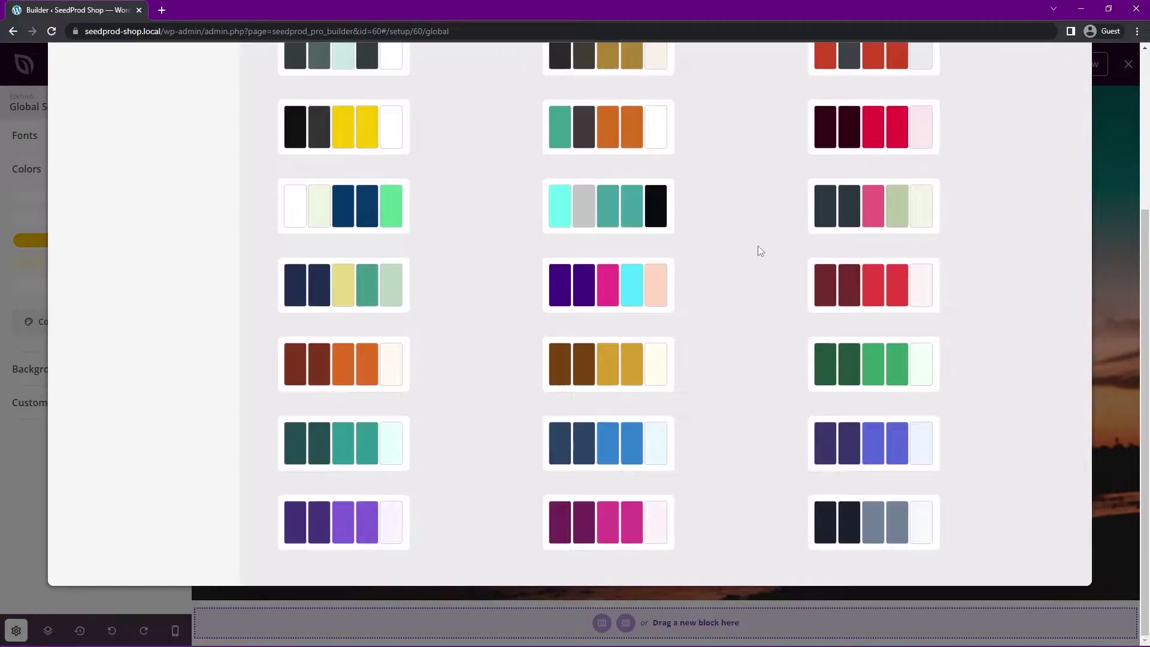
click(341, 365)
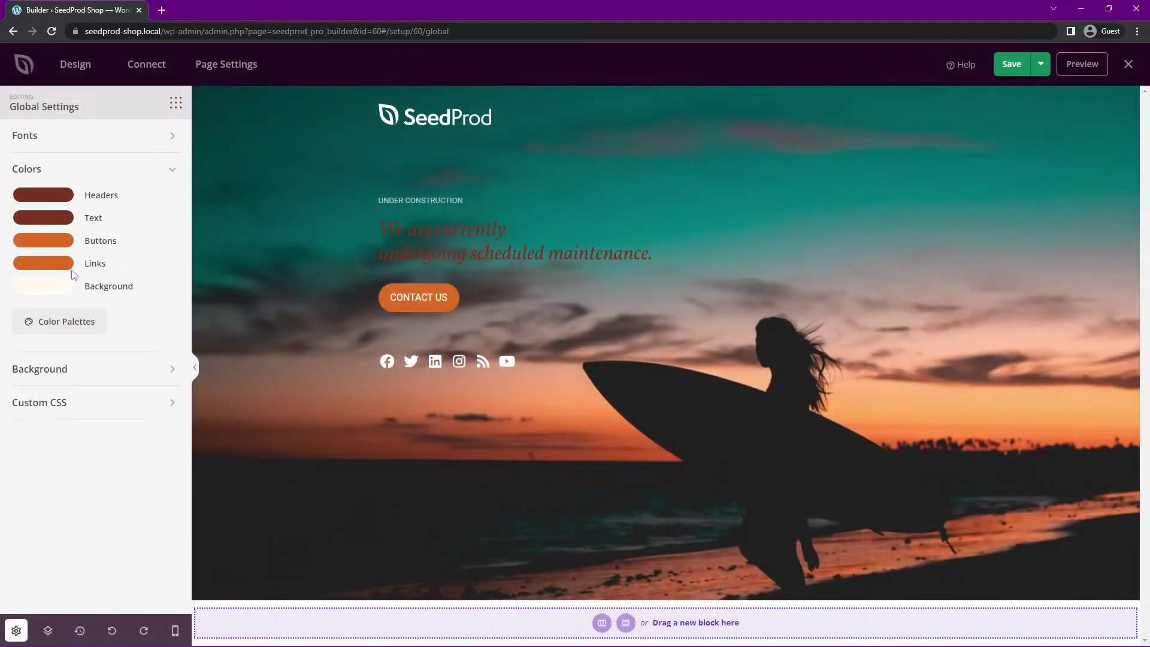
- Set the body text and heading colours to white
click(49, 225)
drag(115, 291, 31, 216)
click(103, 444)
click(43, 195)
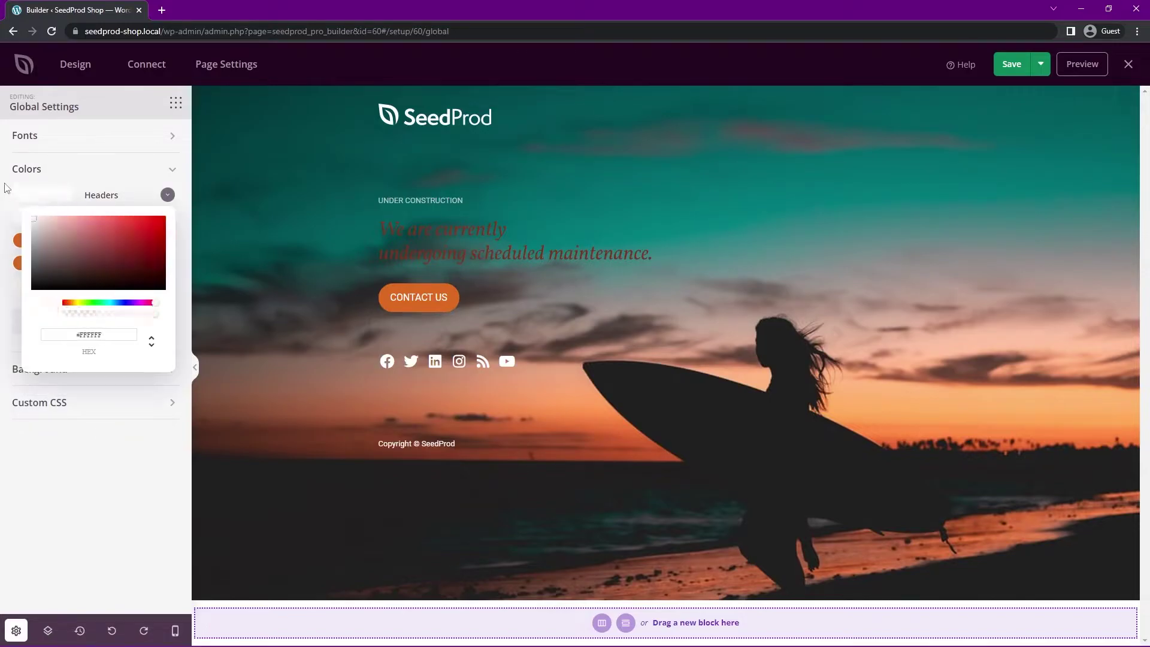
click(114, 431)
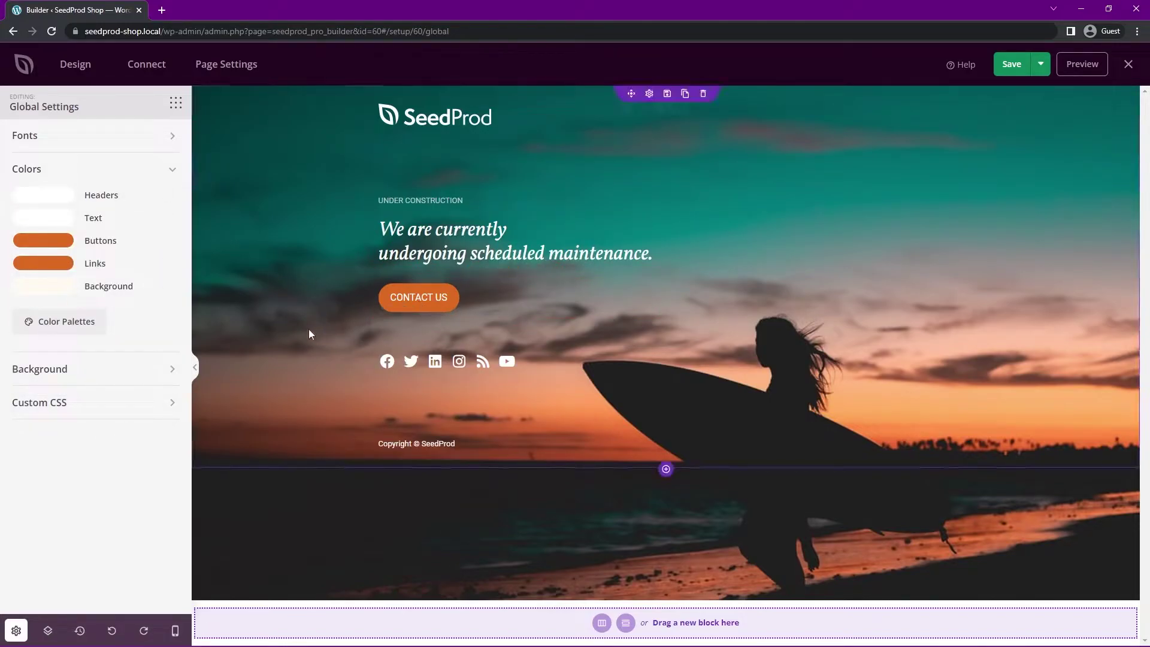
- Edit the UNDER CONSTRUCTION label, trying bold and italic, then leaving it unformatted
click(443, 120)
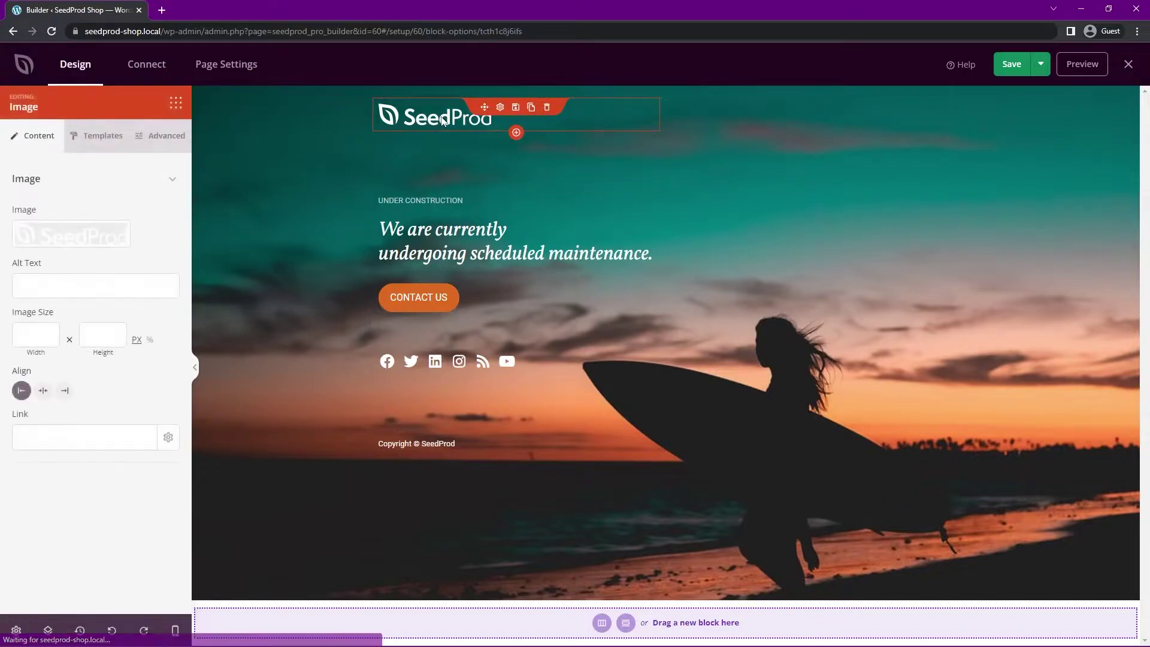
mouse_move(85, 239)
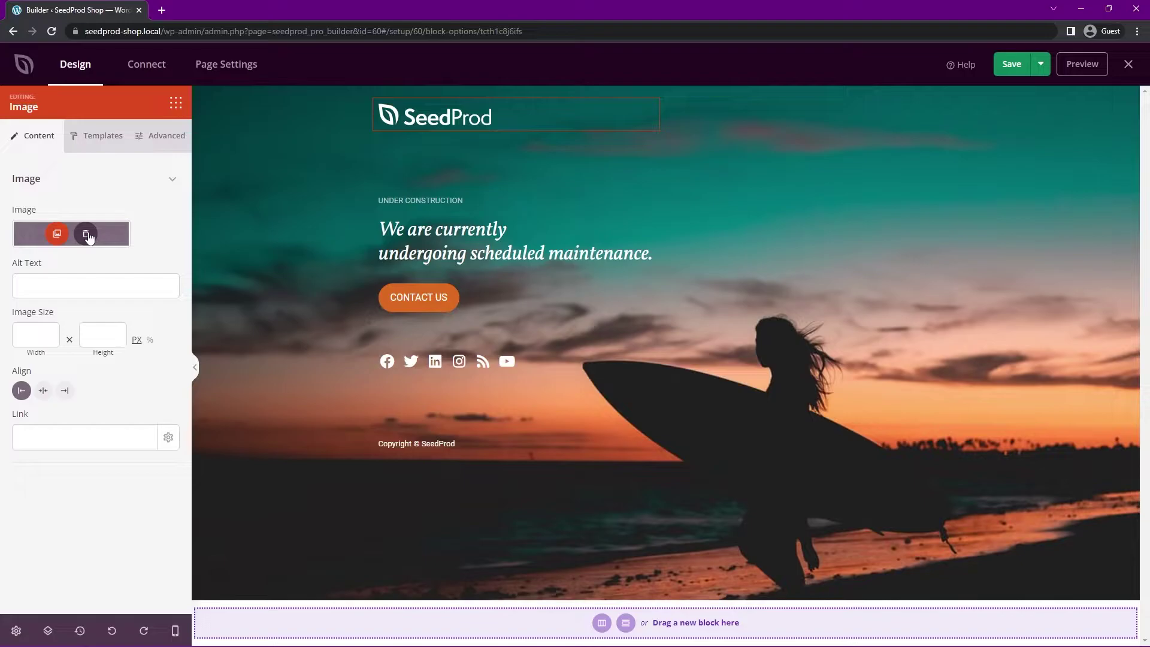
click(413, 199)
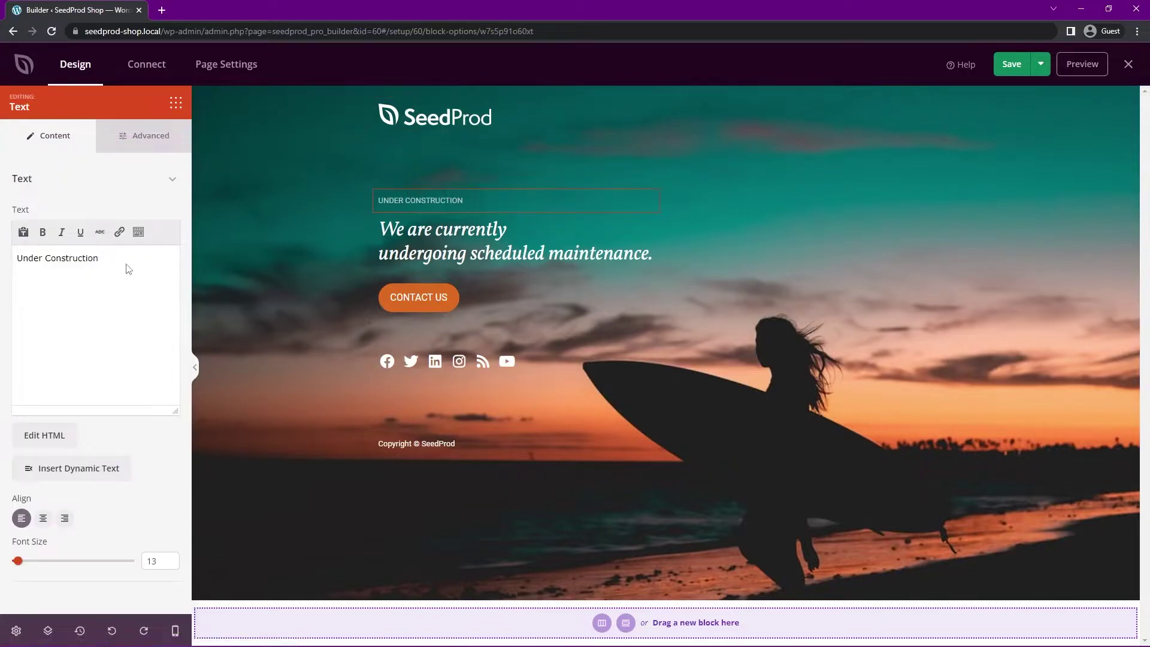
drag(127, 261, 27, 270)
click(96, 272)
drag(114, 258, 5, 262)
click(42, 232)
click(62, 232)
click(43, 232)
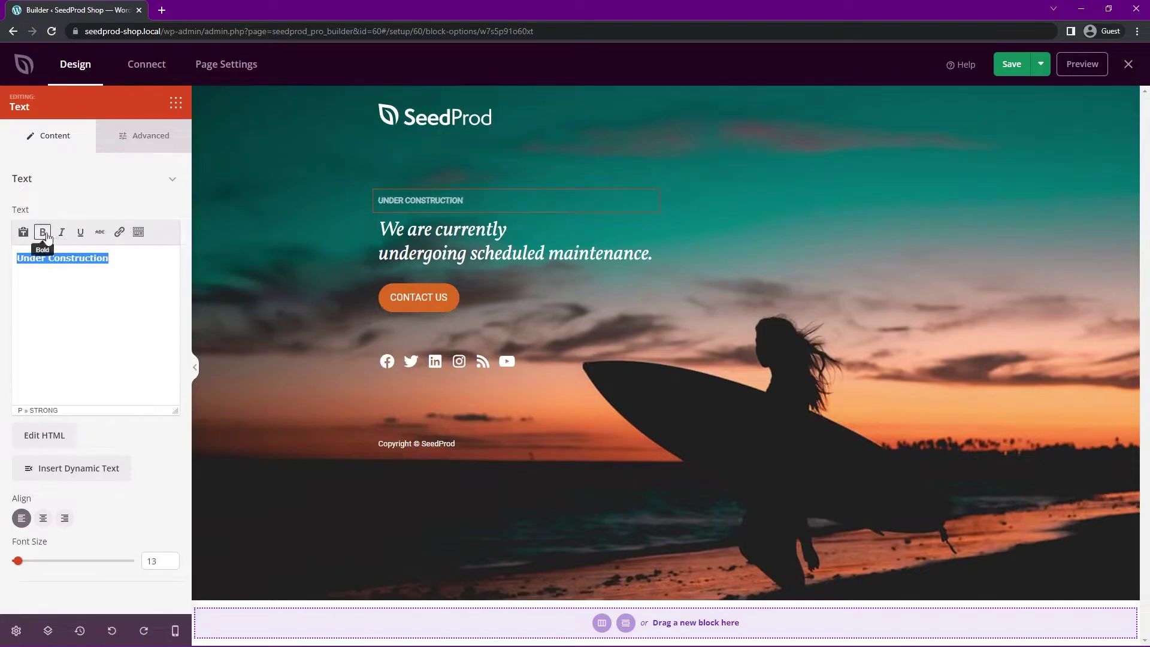
click(62, 232)
click(21, 517)
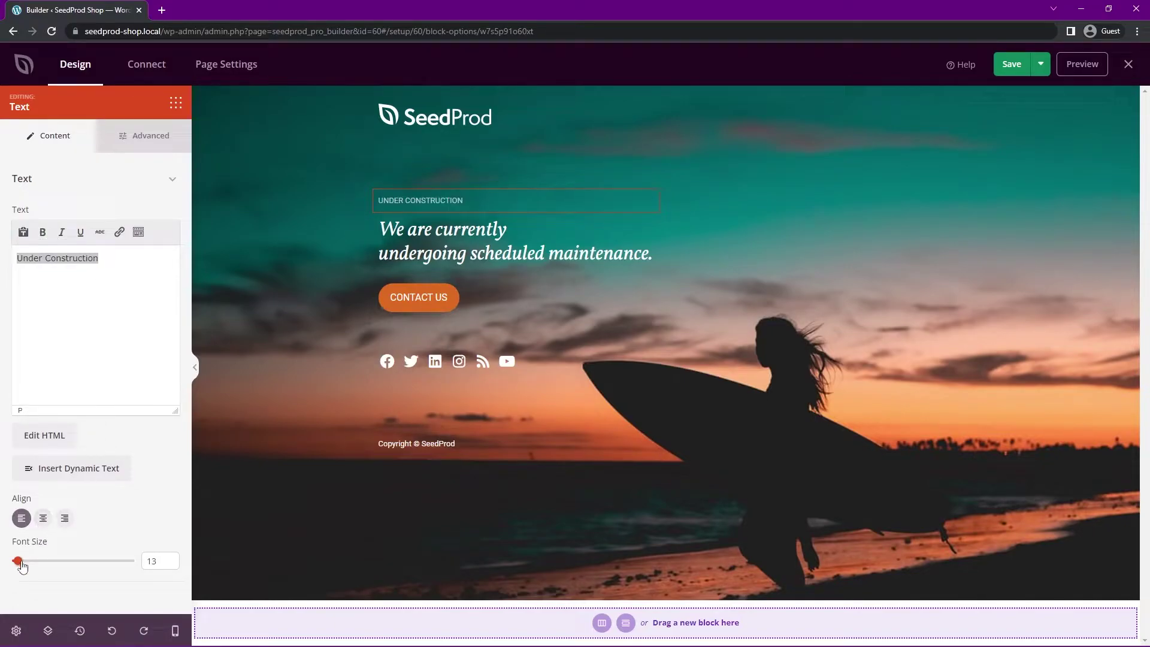
- Enlarge the UNDER CONSTRUCTION label to size 25, colour it black, and enlarge the headline
drag(18, 560, 42, 562)
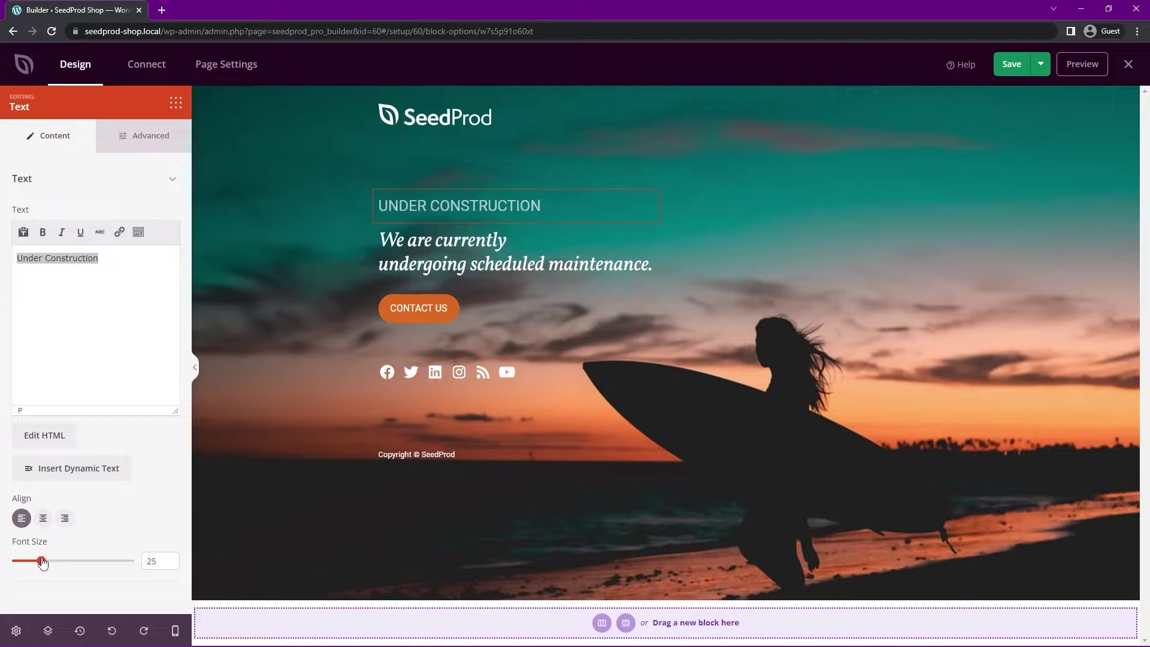
click(143, 145)
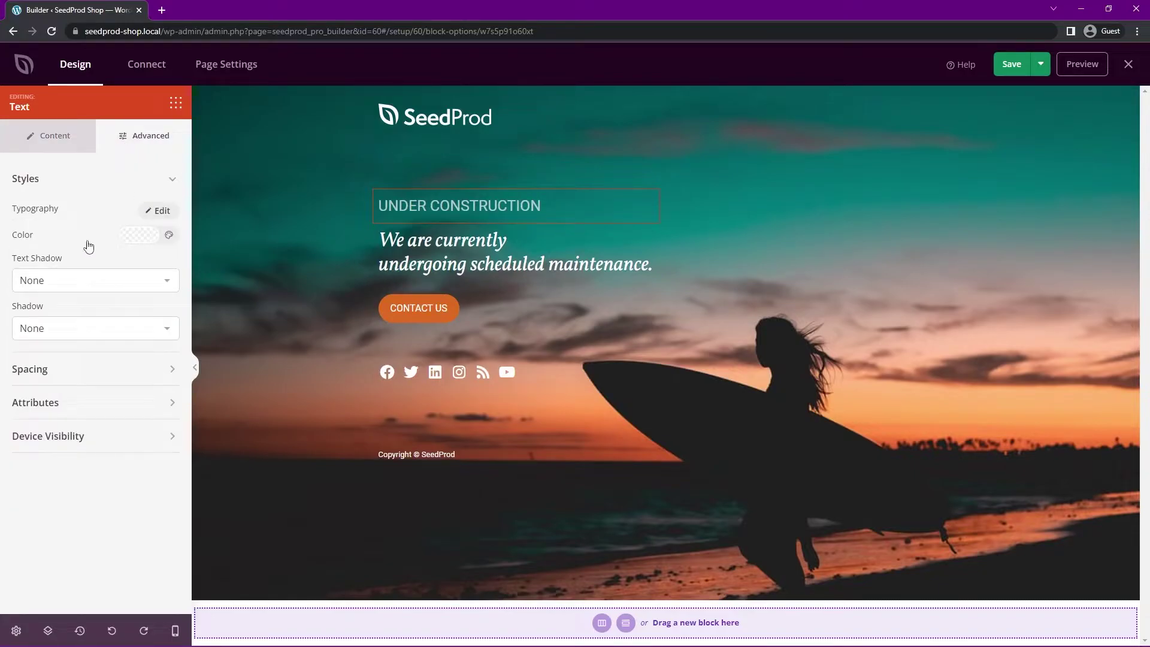
click(137, 235)
drag(162, 285, 257, 332)
click(154, 513)
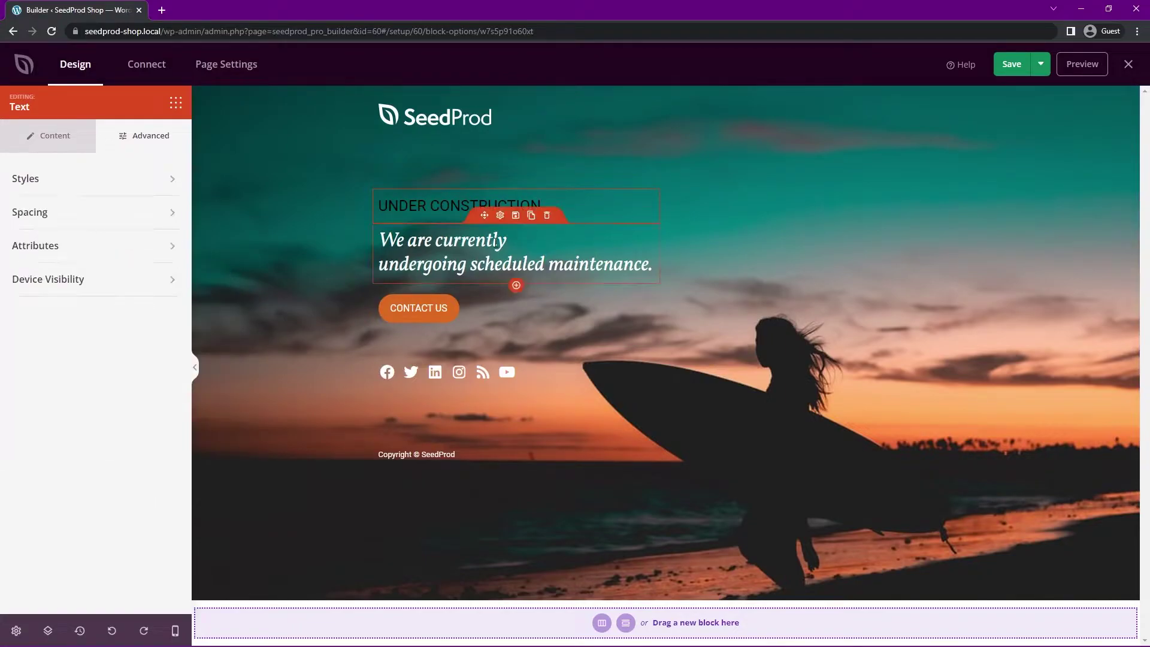
click(514, 277)
drag(60, 455, 93, 448)
- Replace the Contact Us button with a left-aligned countdown below the headline
click(547, 342)
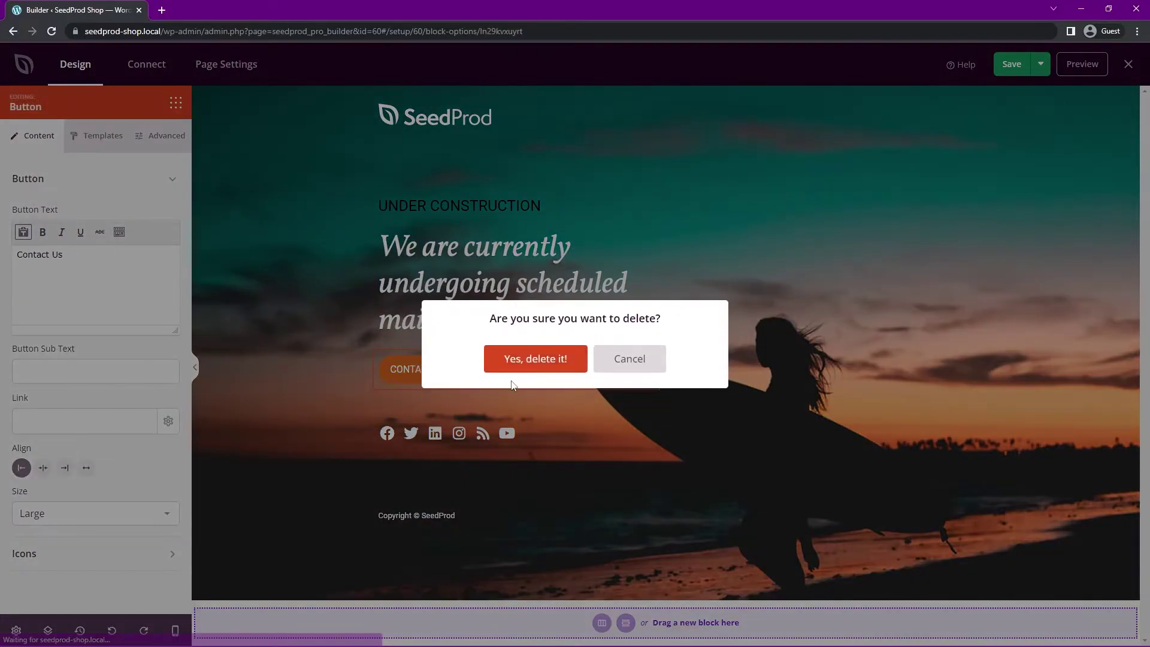
click(536, 358)
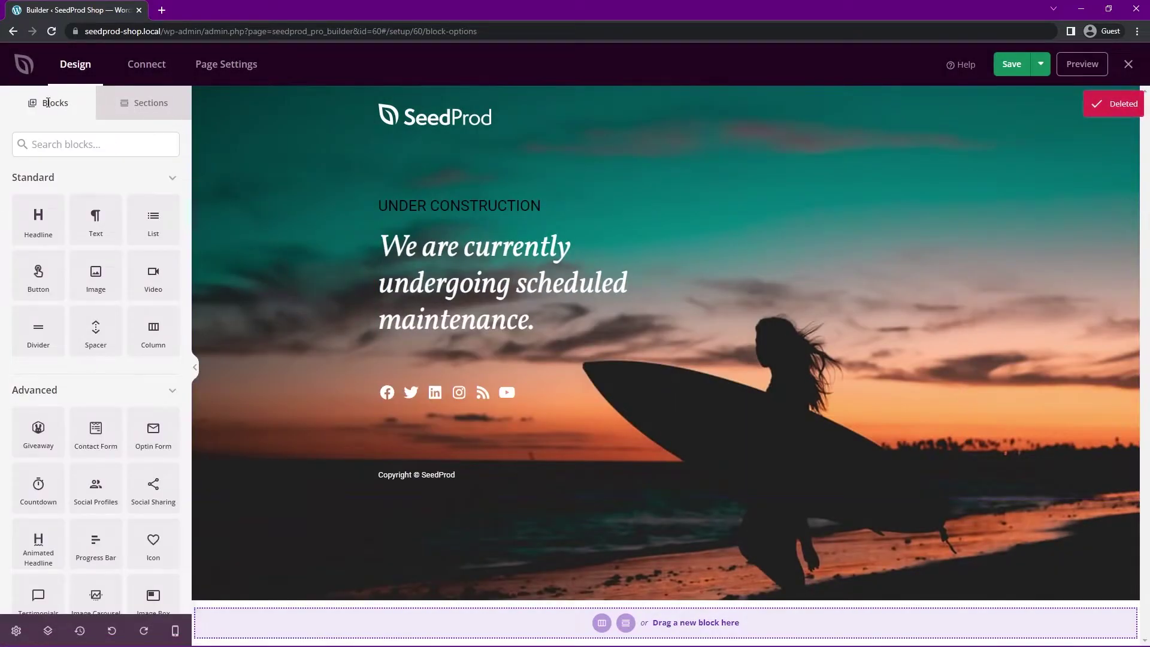
click(46, 138)
text(count)
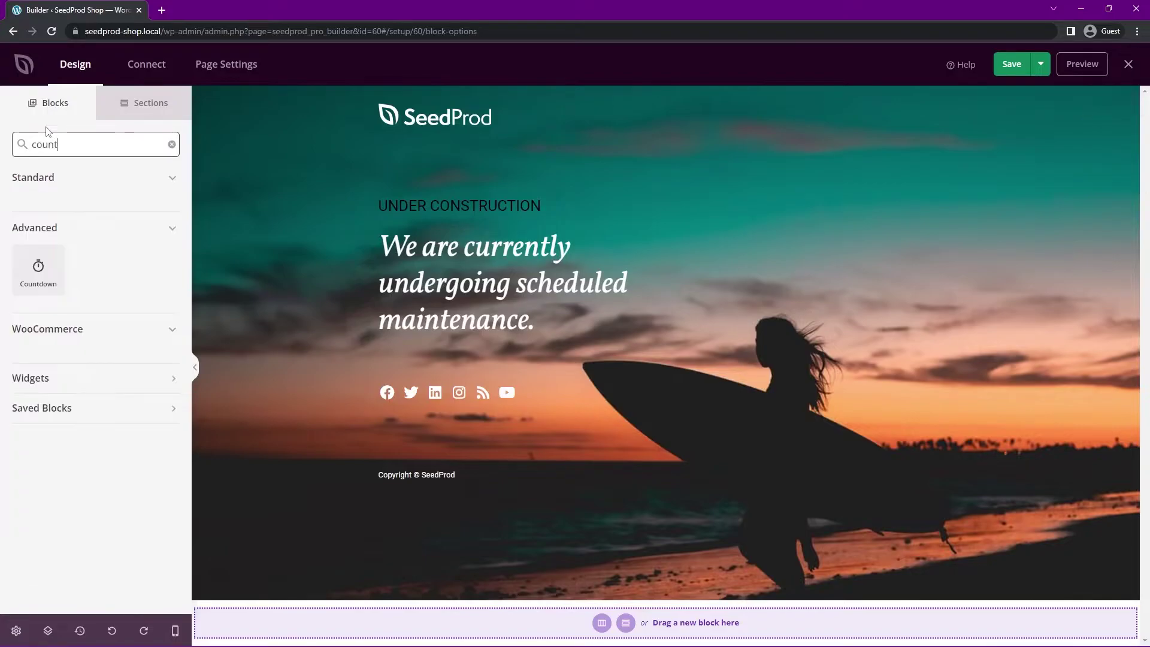
drag(52, 277, 523, 413)
click(500, 337)
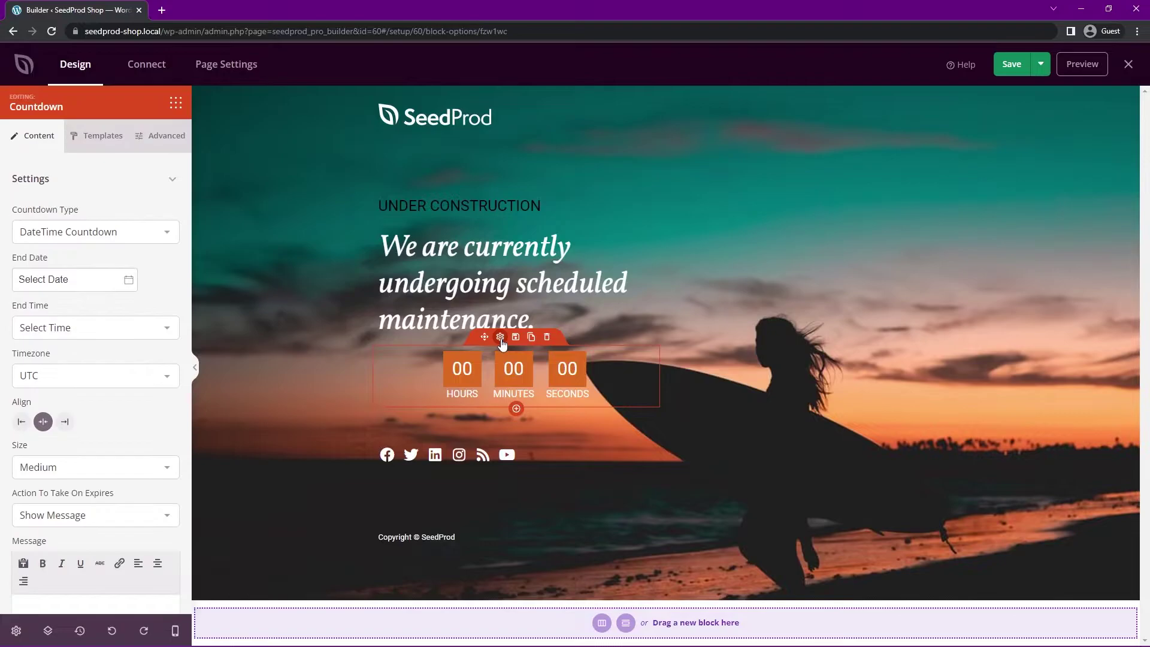
click(22, 423)
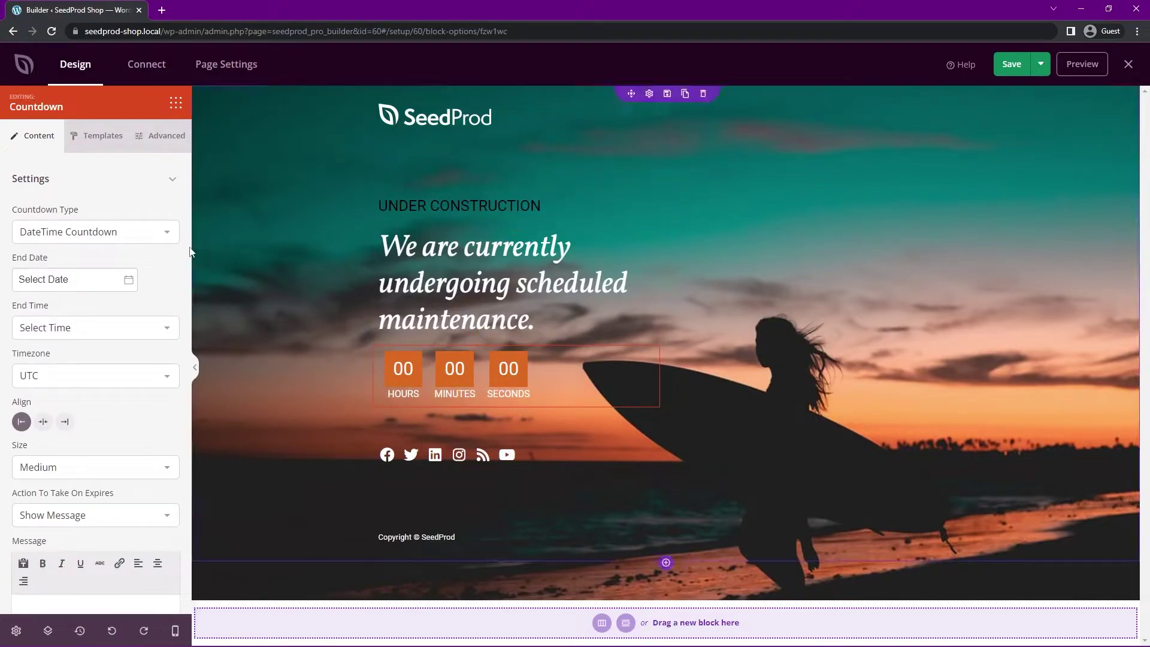
- Set the countdown to end on 2022-08-02 at 1:30 A.M
click(59, 279)
click(68, 340)
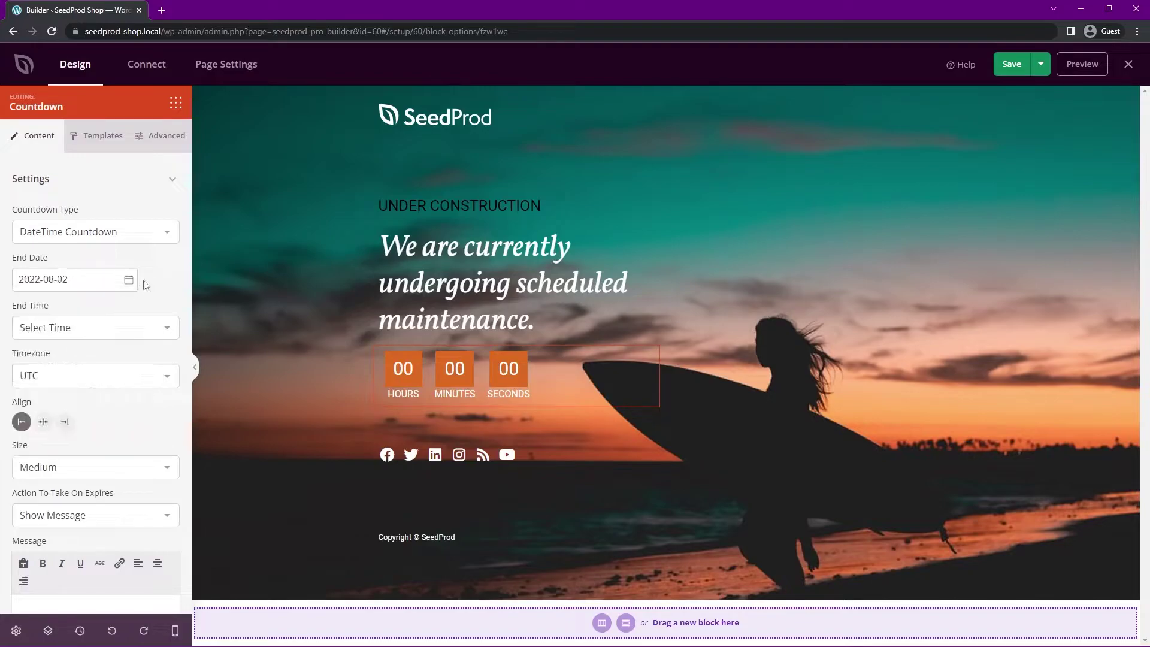
click(95, 331)
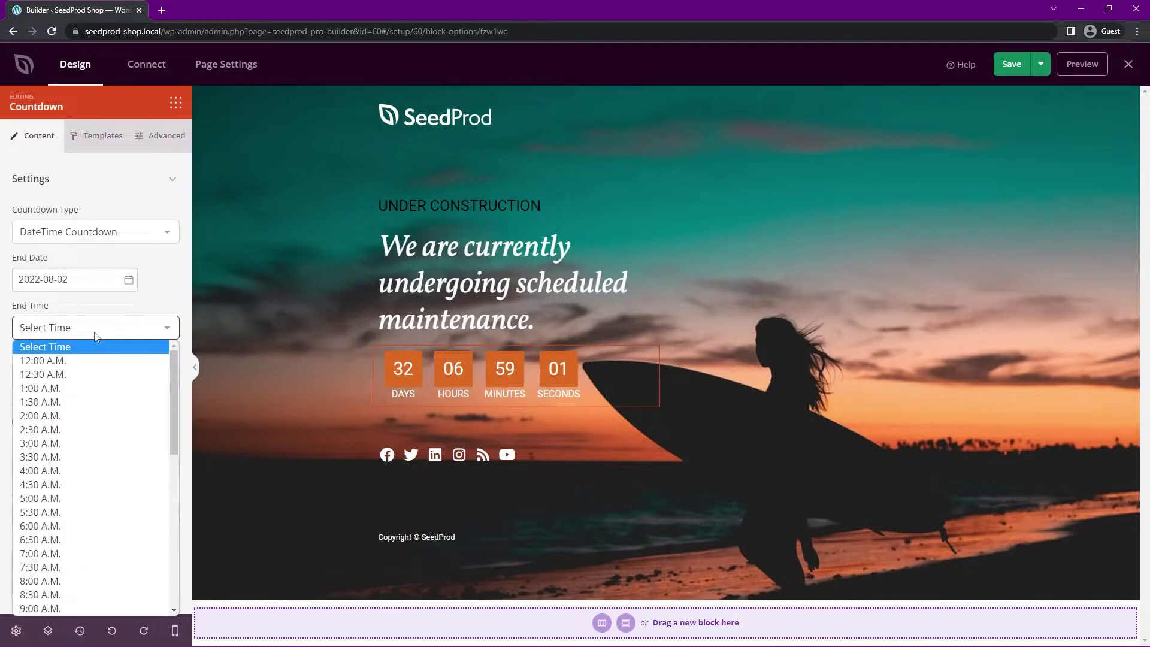
click(71, 399)
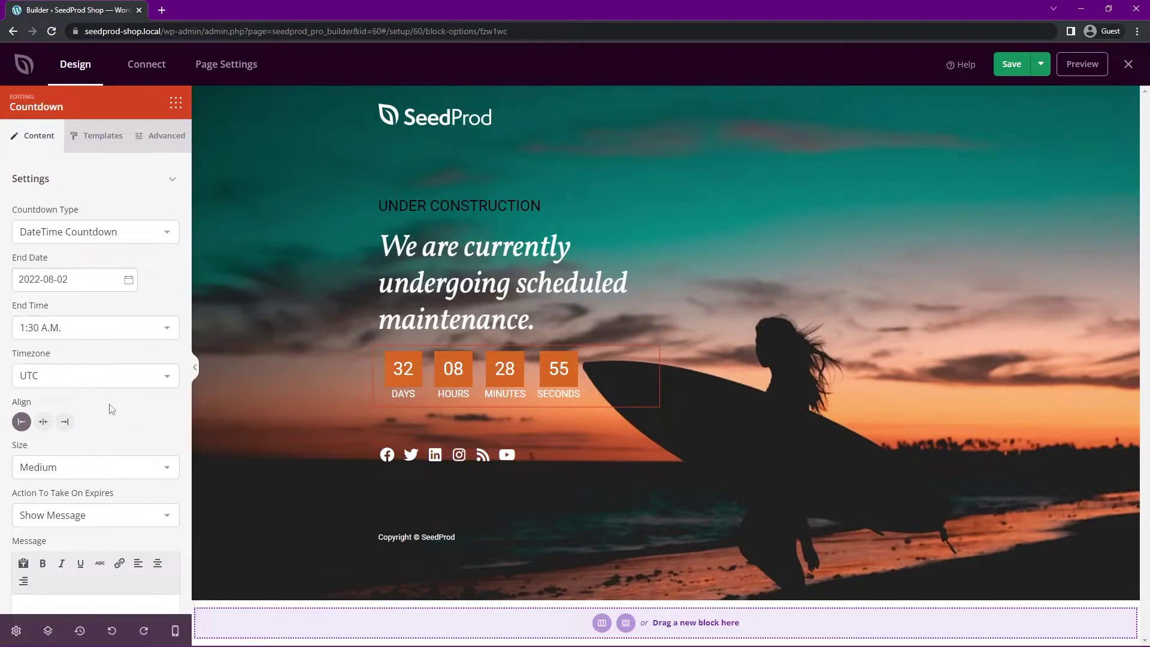
- Set the countdown size to Large and its expiry action to Redirect
scroll(33, 423, down, 2)
click(77, 354)
click(68, 367)
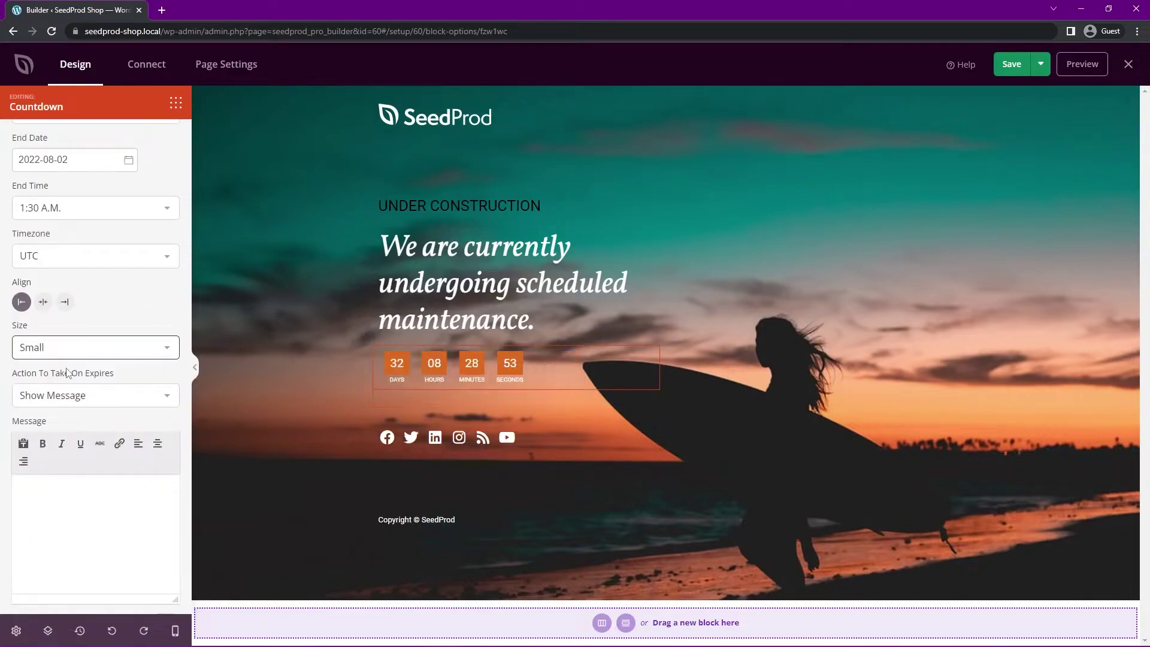
click(82, 358)
click(58, 394)
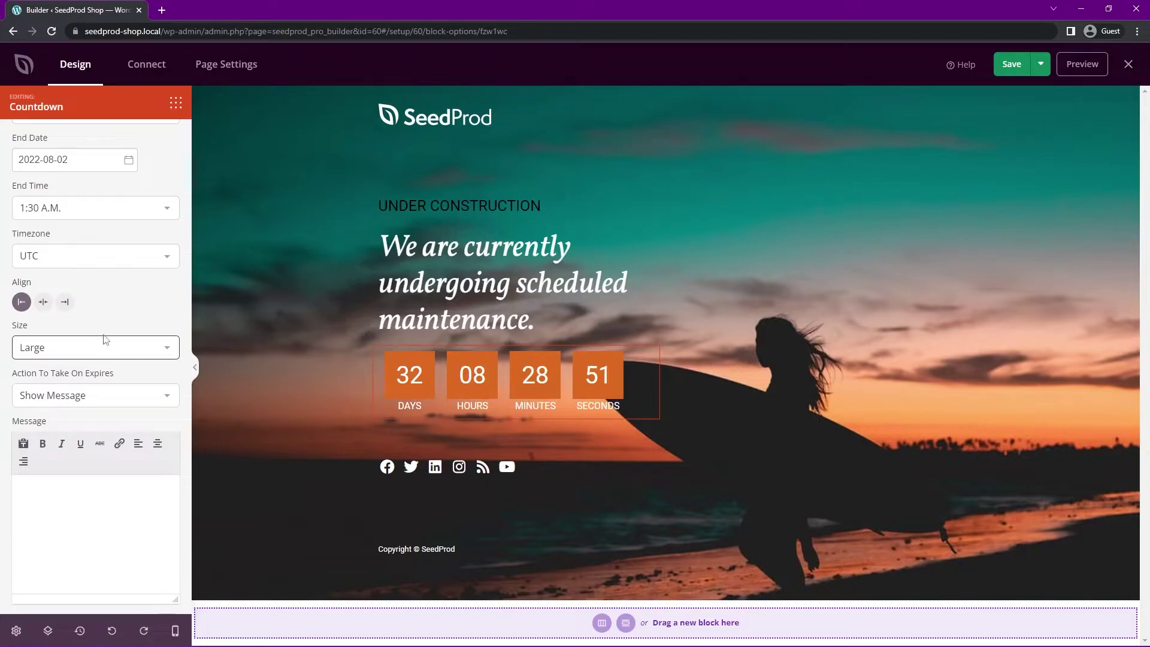
scroll(109, 330, down, 1)
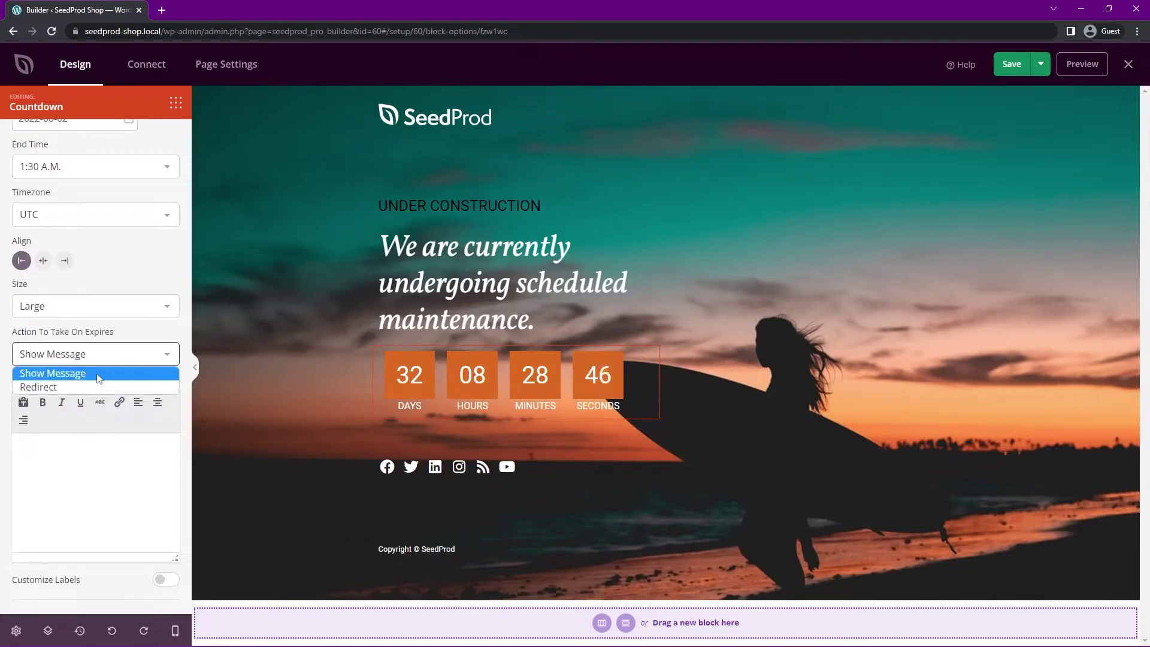
click(60, 387)
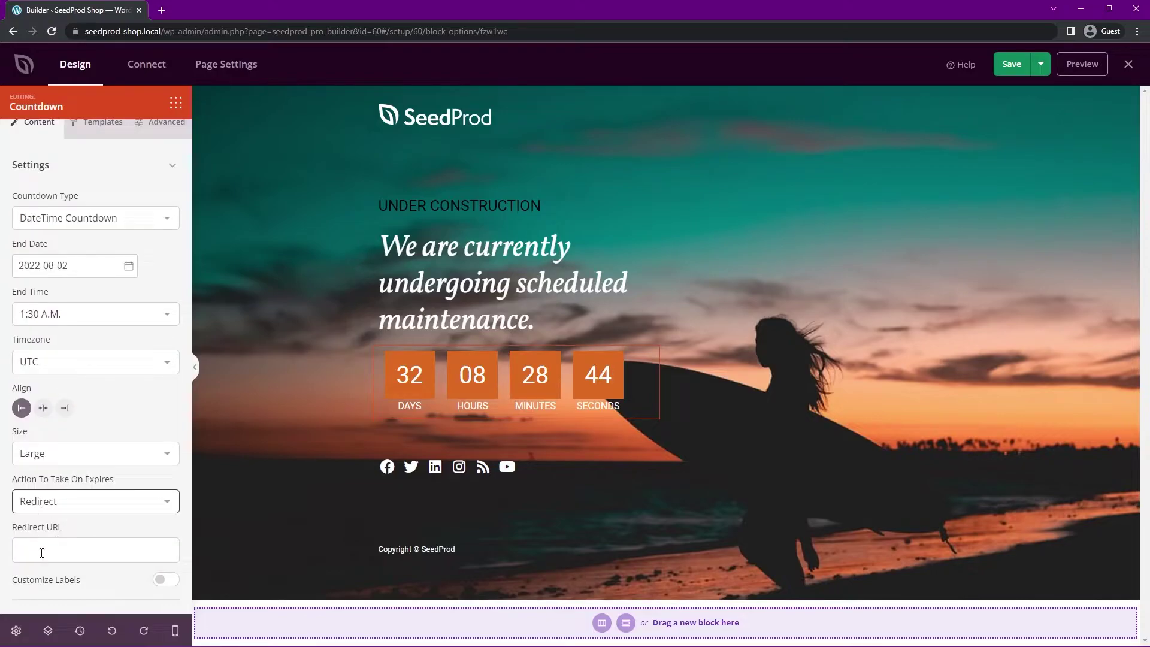
click(82, 549)
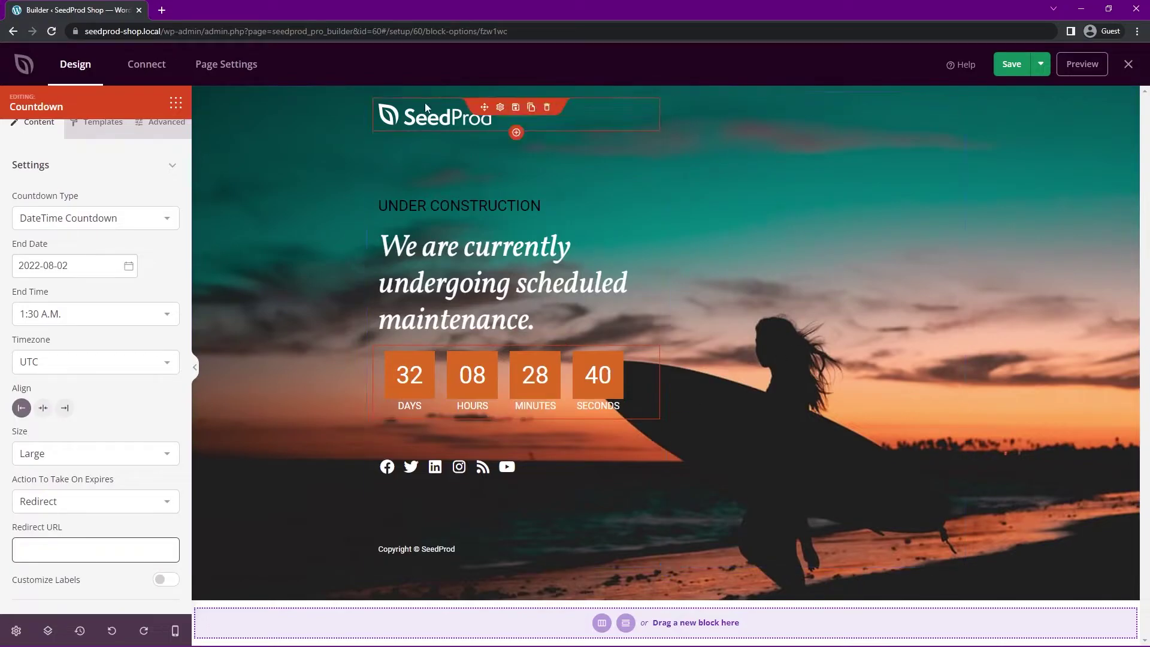
click(81, 503)
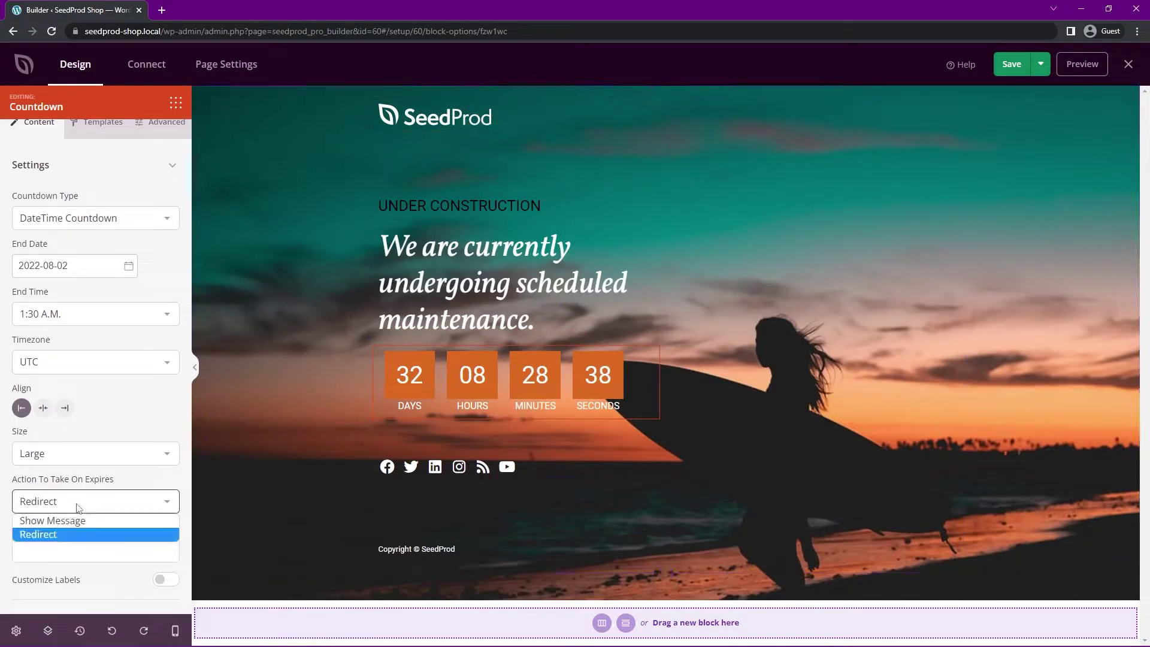
- Switch the expiry action back to Show Message and apply the filled-circle countdown style
click(52, 521)
click(107, 139)
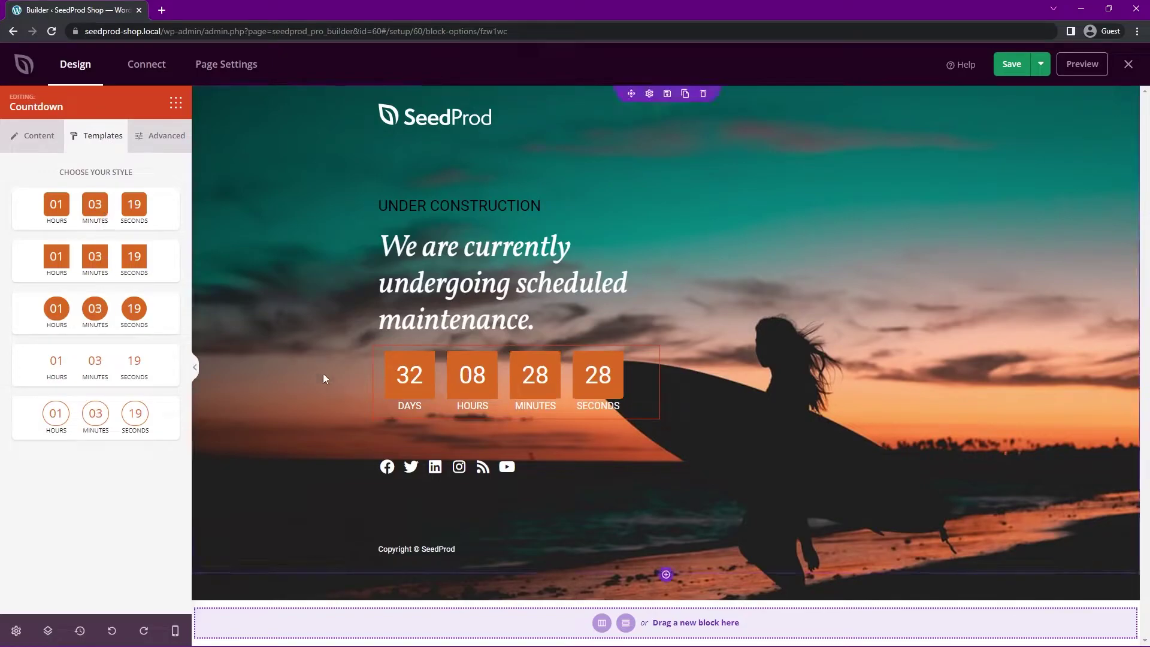
click(88, 319)
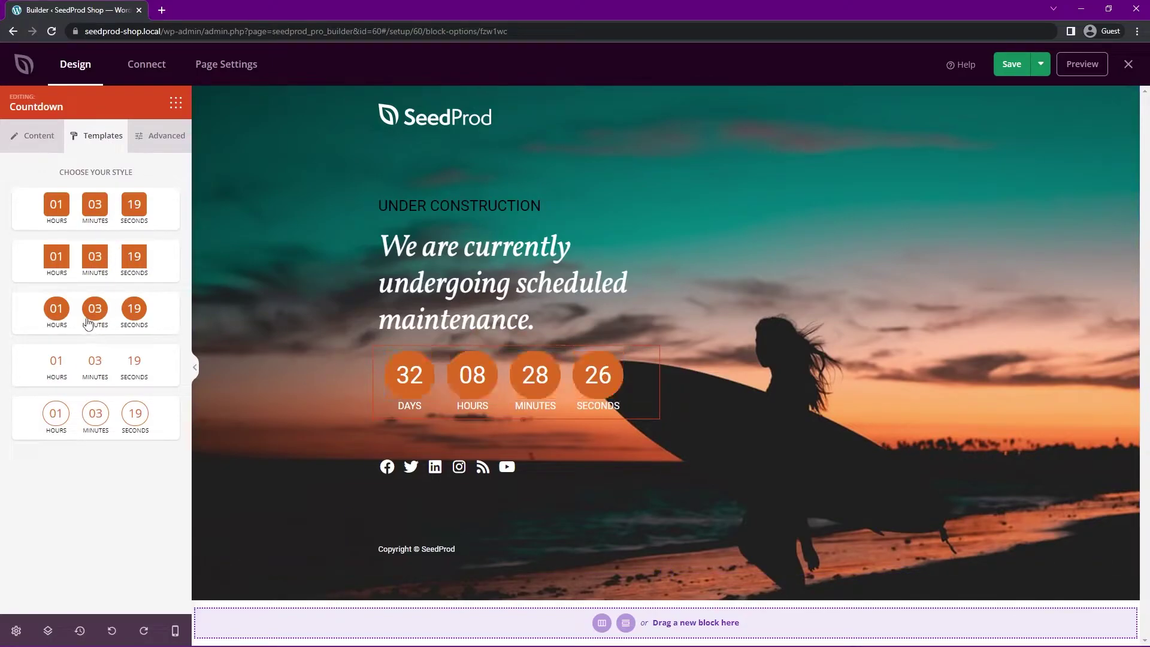
click(98, 370)
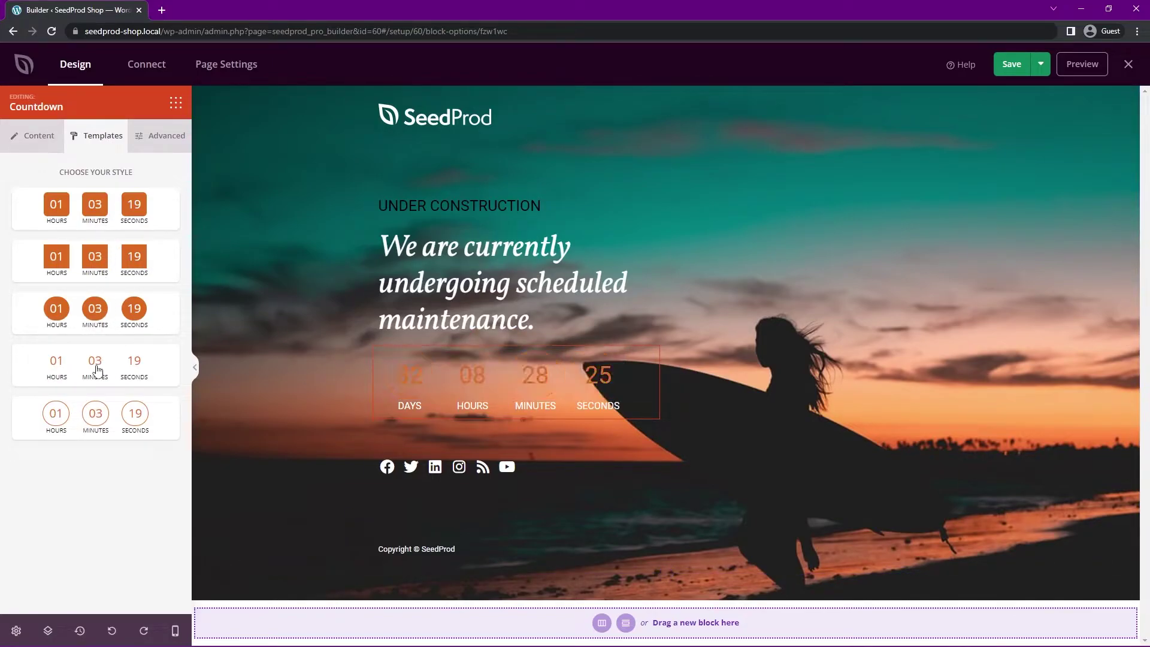
click(103, 421)
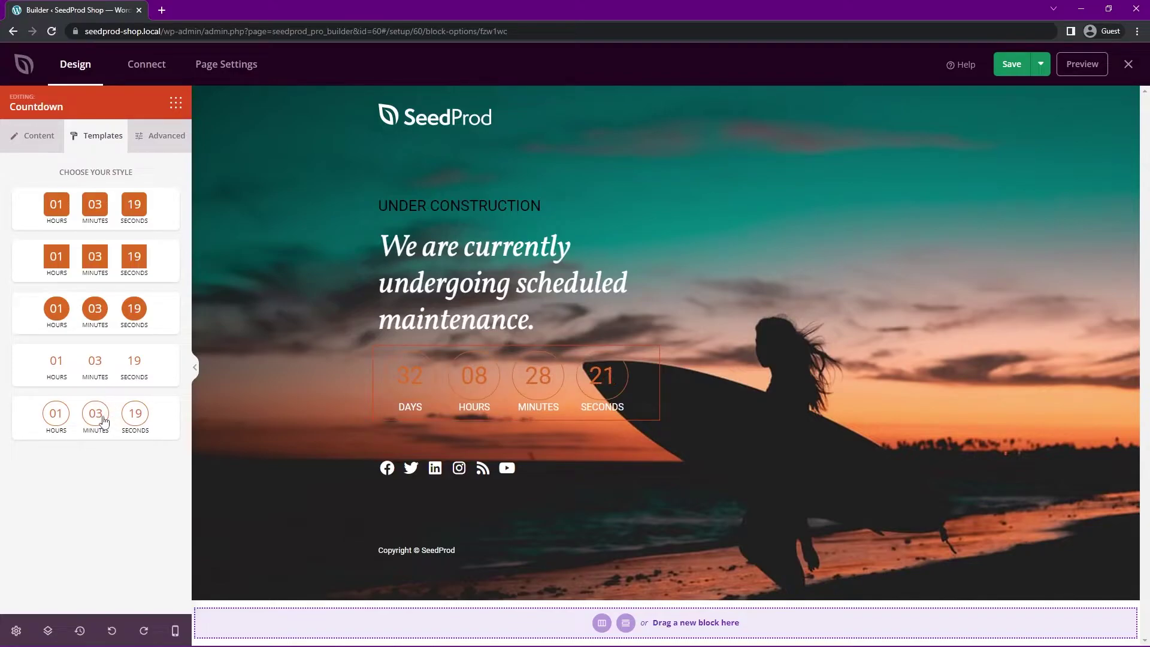
click(104, 309)
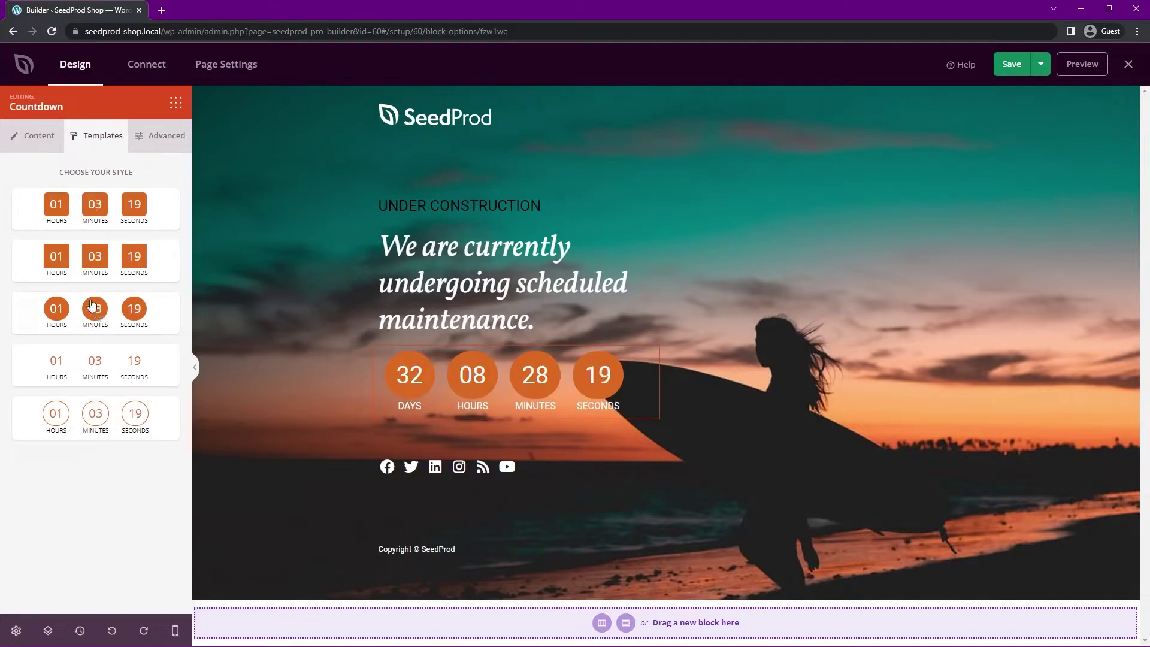
click(158, 142)
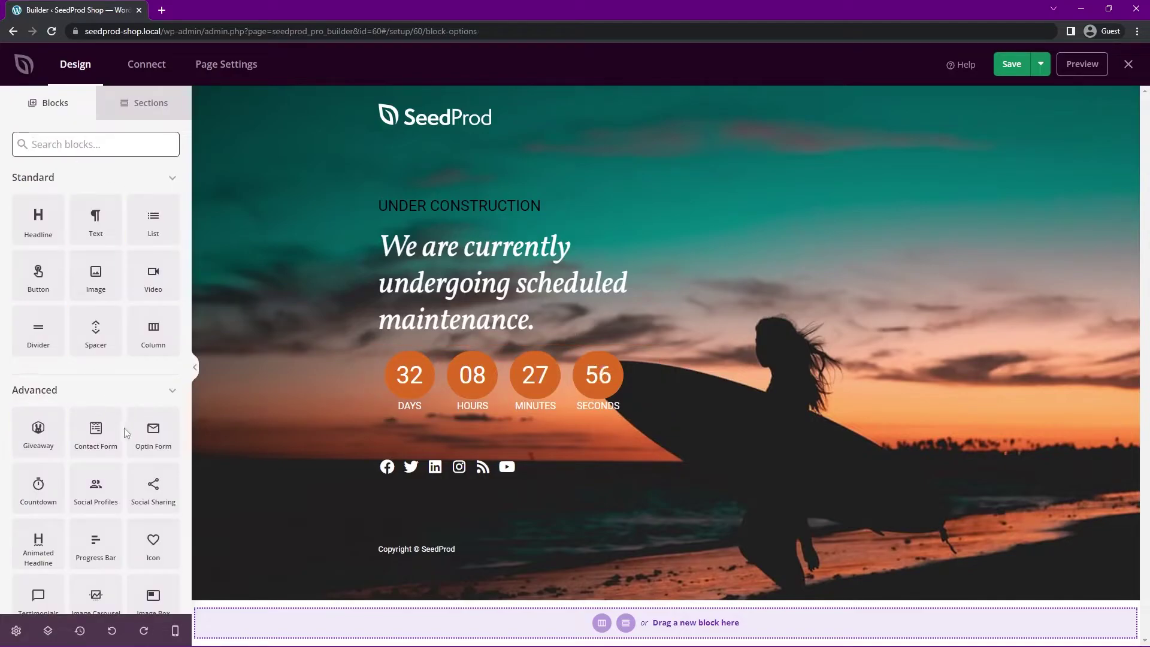
- Add an email-only signup form under the countdown with a 'Notify Me When Ready' button
drag(153, 432, 541, 444)
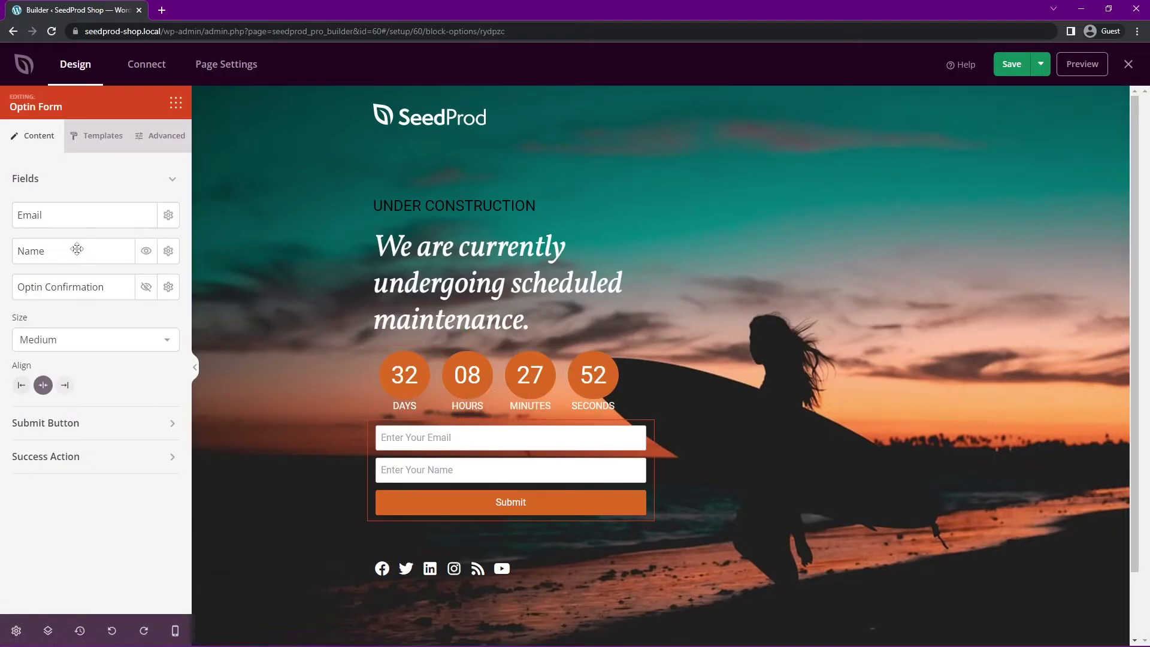
click(146, 252)
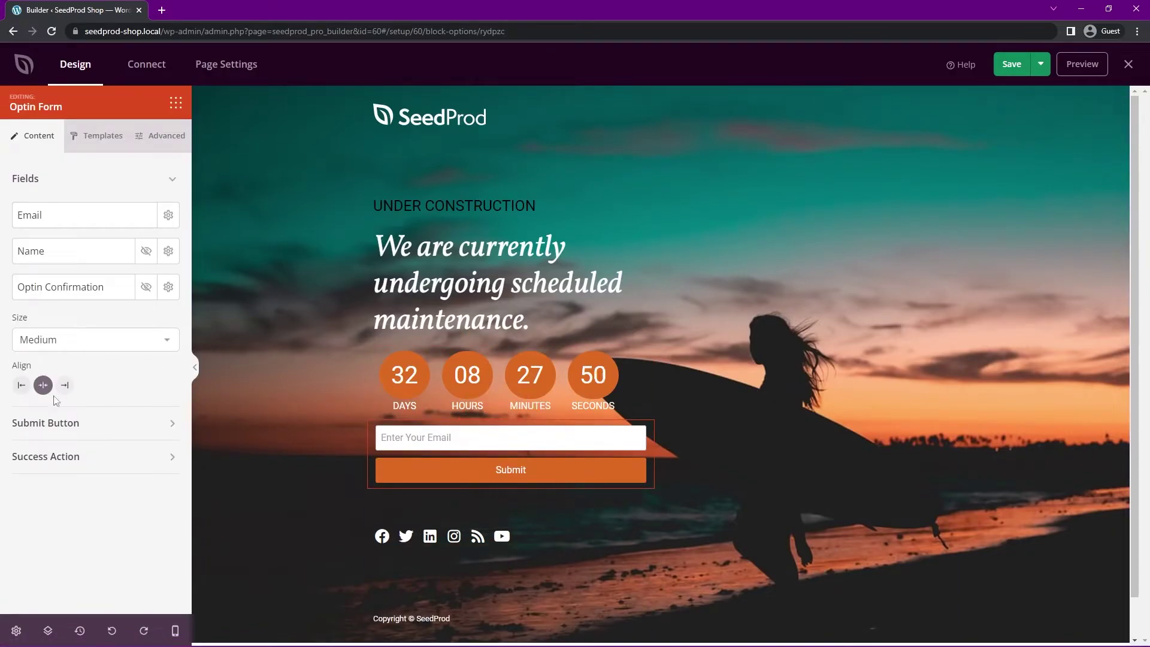
click(57, 425)
click(128, 473)
double_click(129, 470)
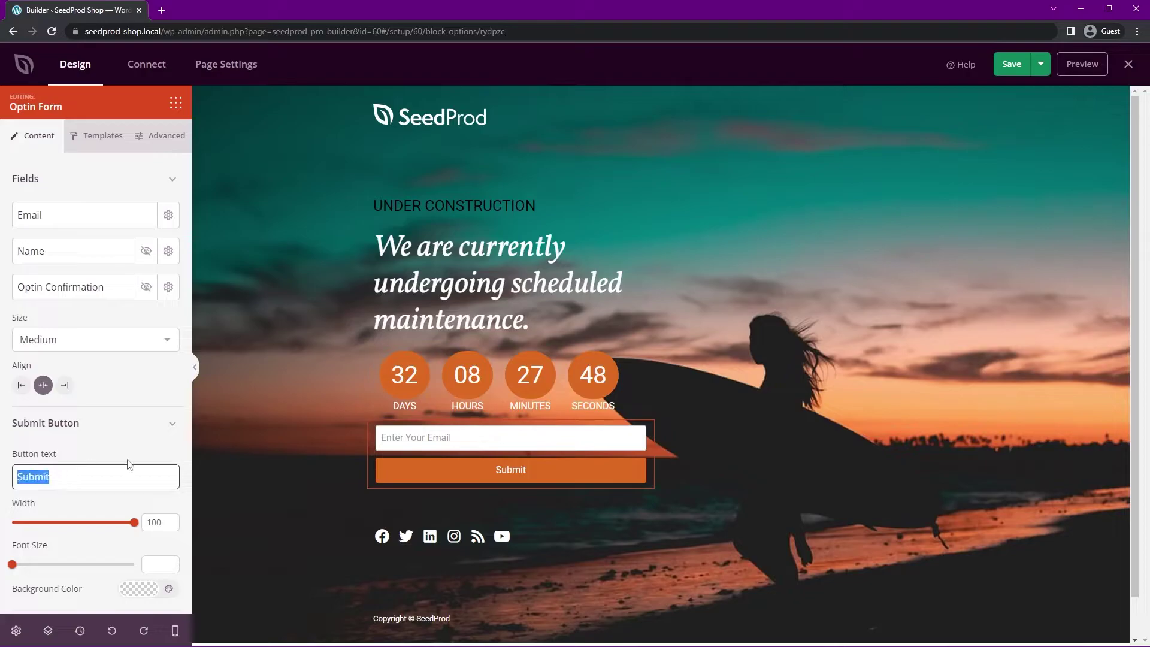
text(Notify Me When Ready)
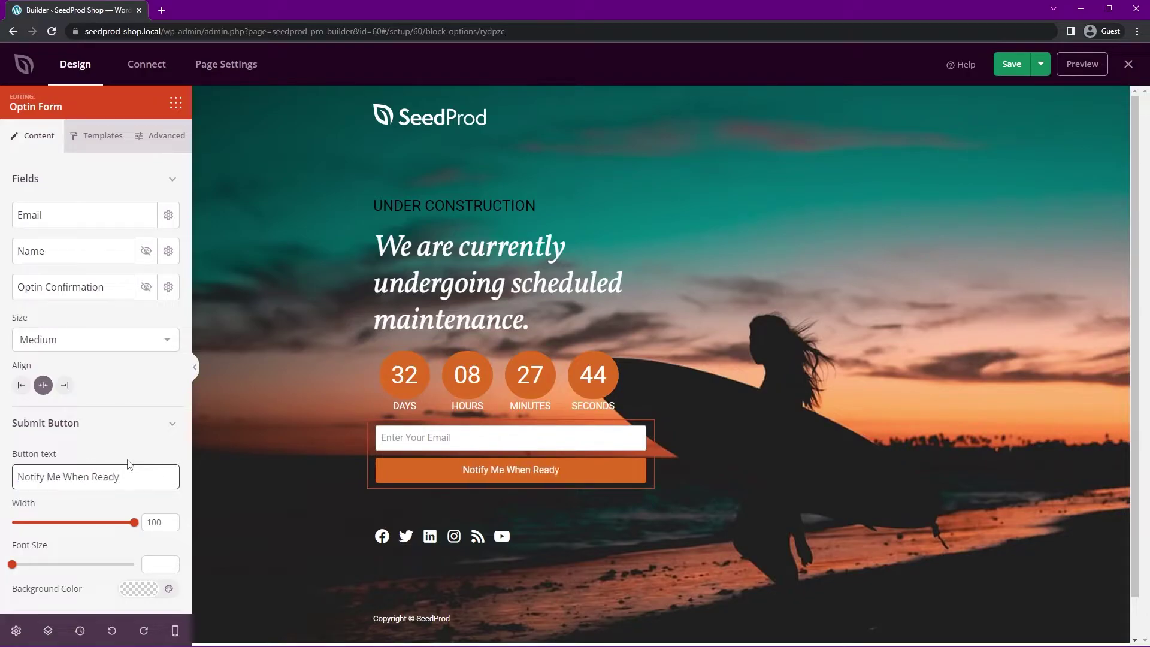
- Apply the Dark Input Field form style and delete the UNDER CONSTRUCTION heading
scroll(91, 553, down, 1)
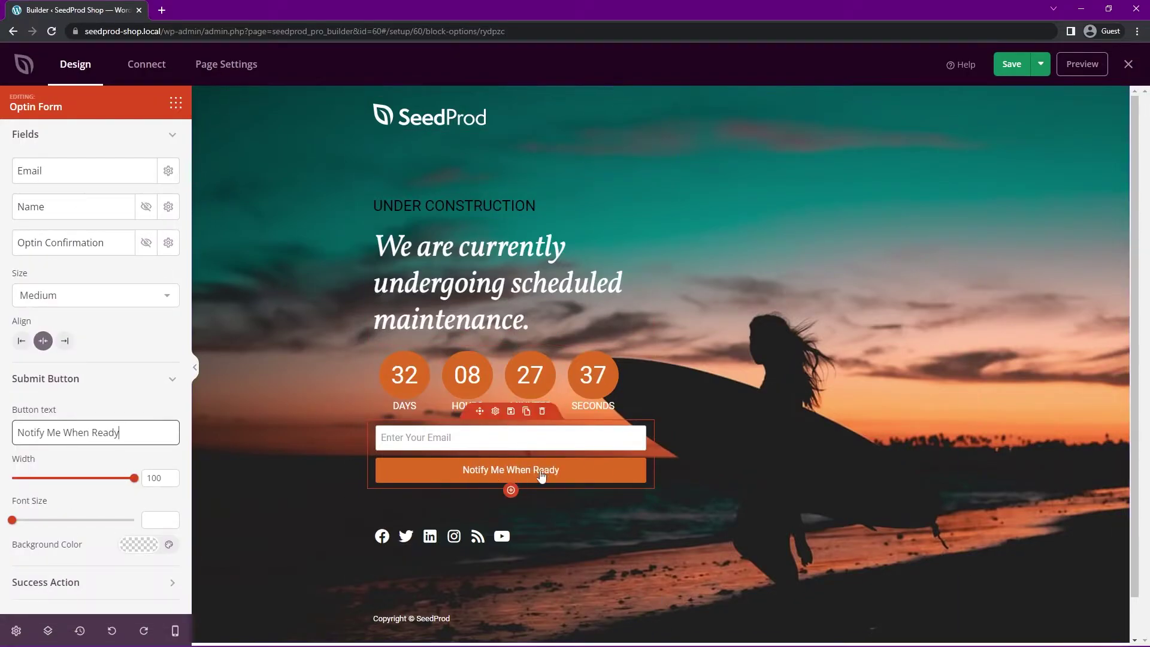
scroll(126, 300, up, 1)
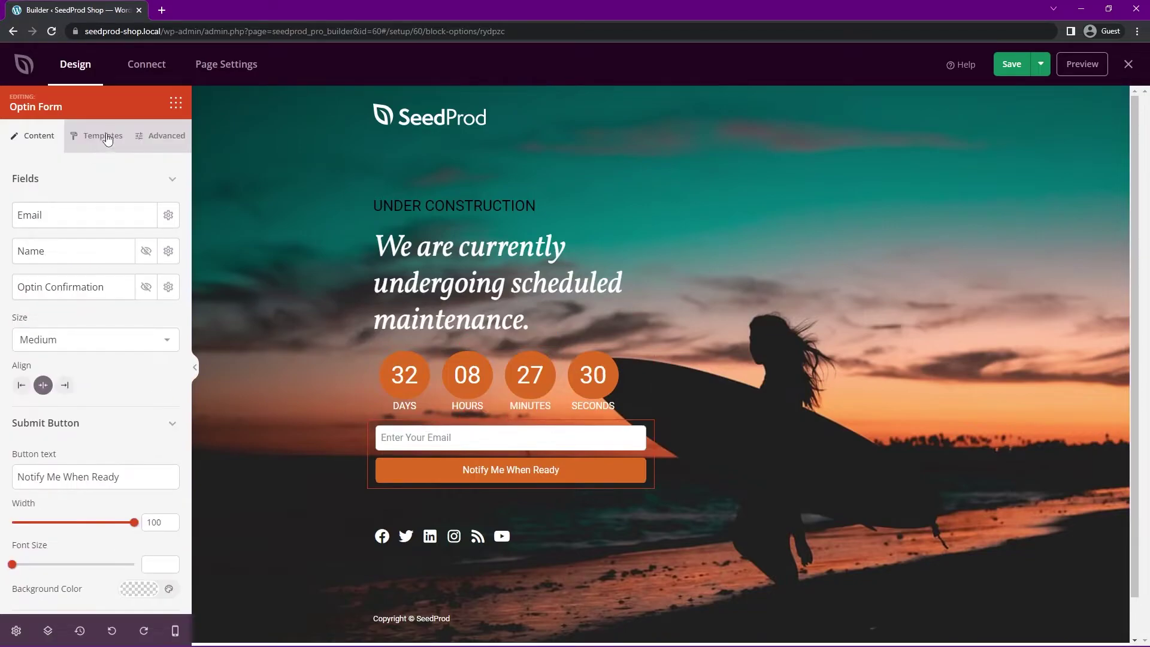
click(105, 139)
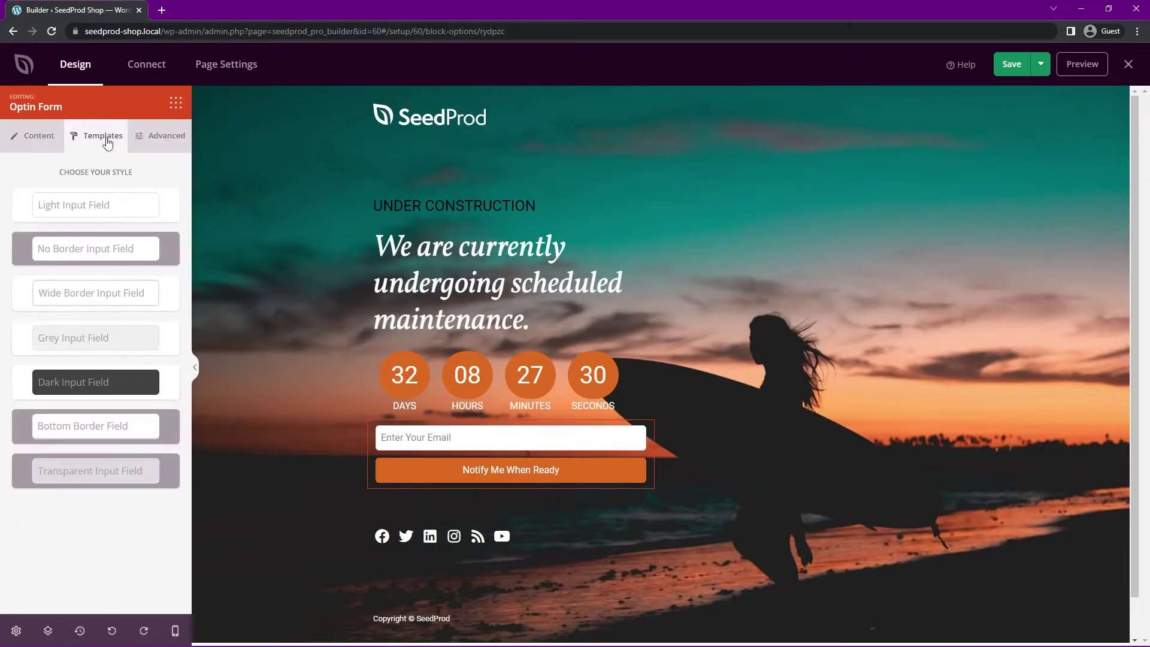
click(99, 388)
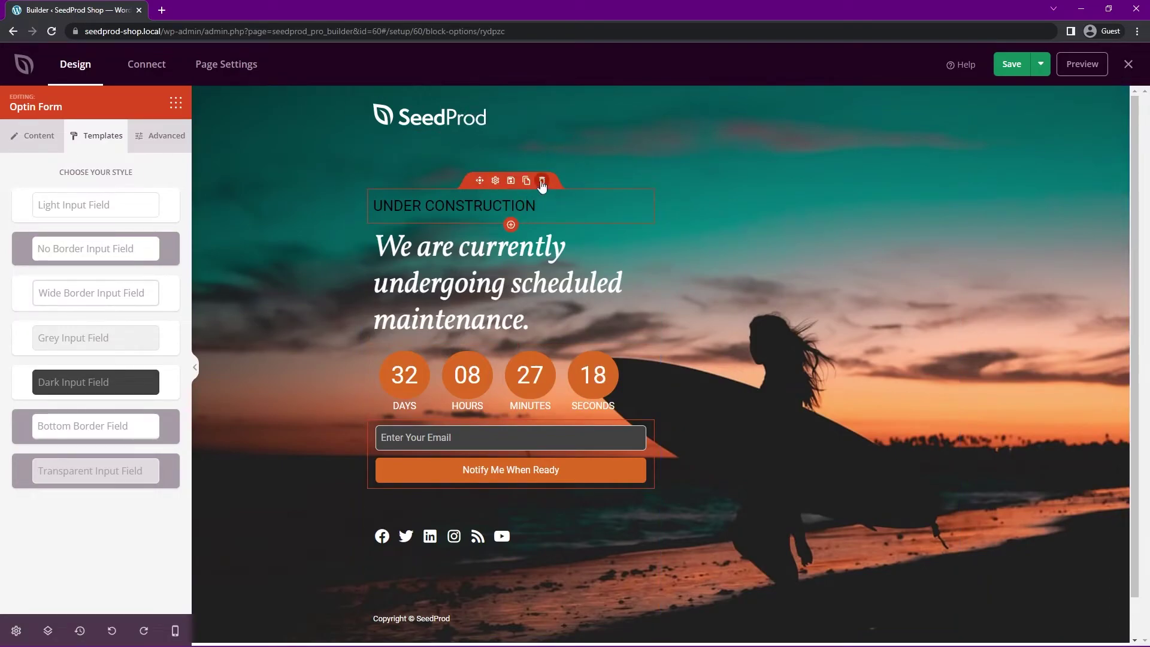
click(543, 180)
click(532, 353)
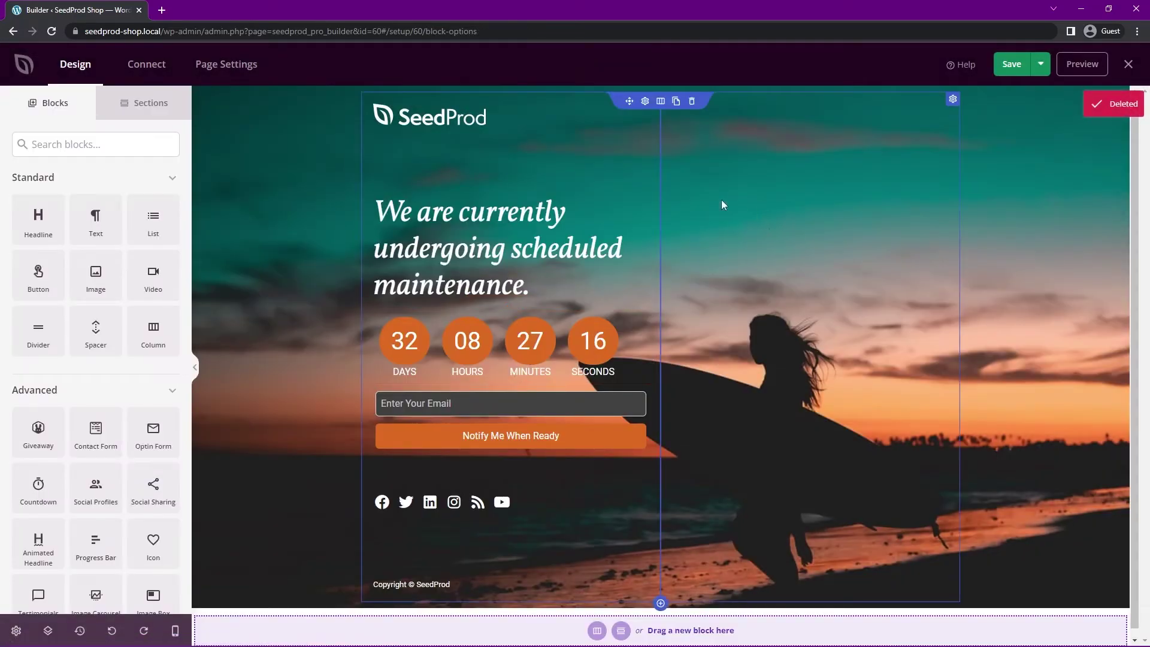
- Save the page, then view the Connect integrations and preview Constant Contact's new-account form
click(1014, 66)
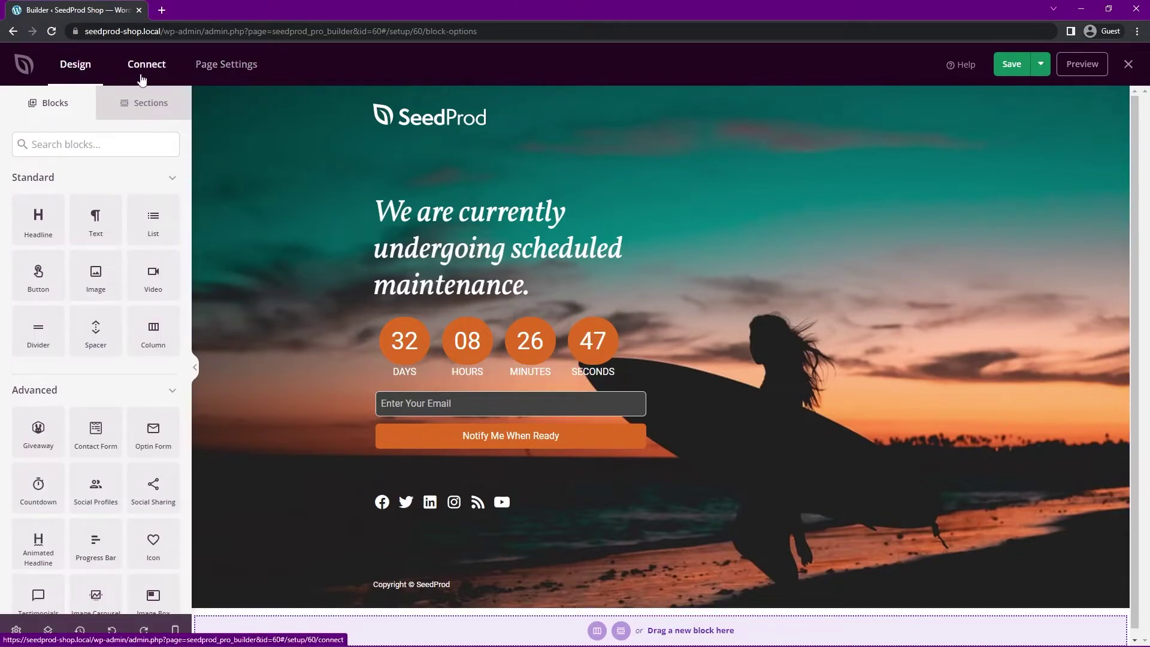
click(142, 79)
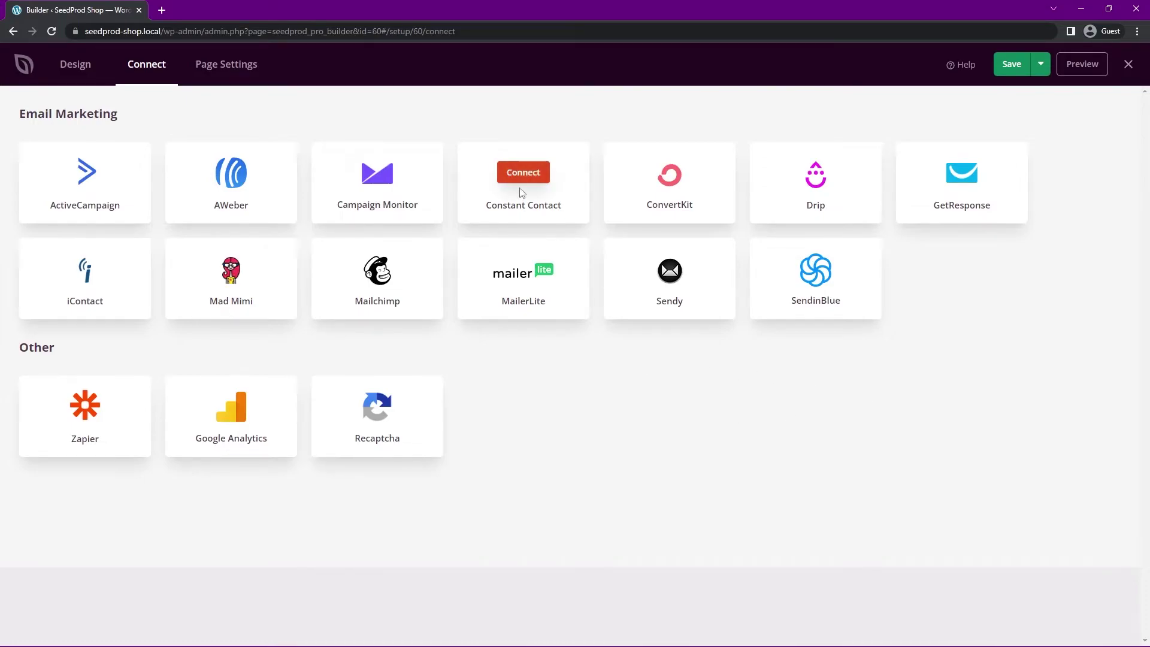
click(523, 174)
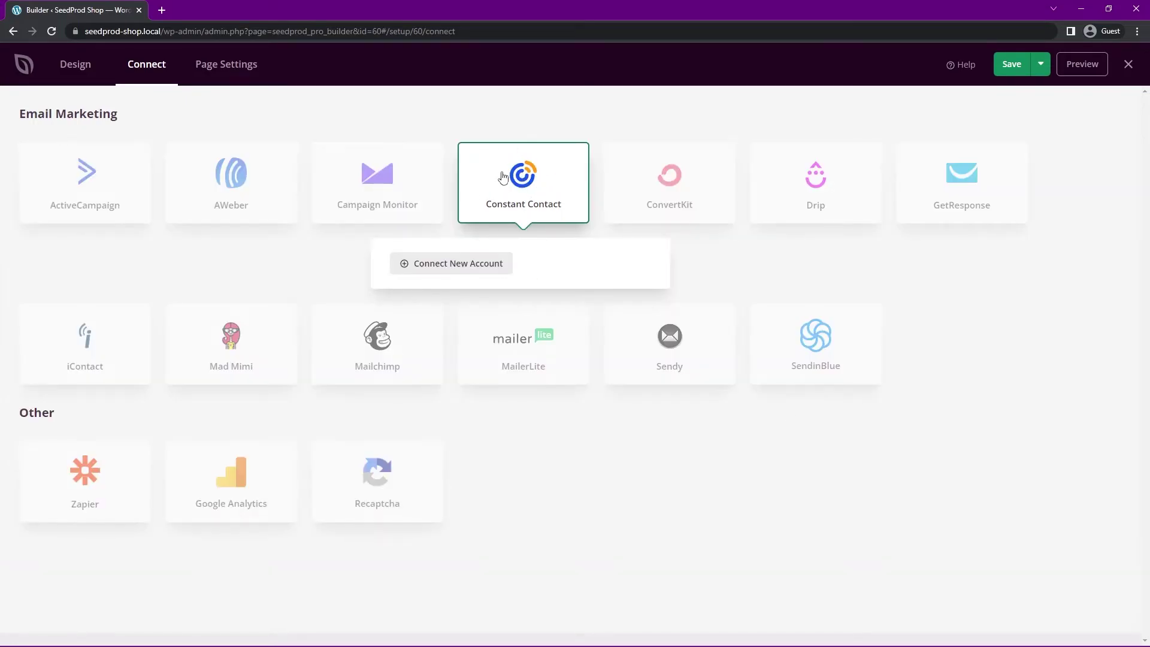
click(451, 265)
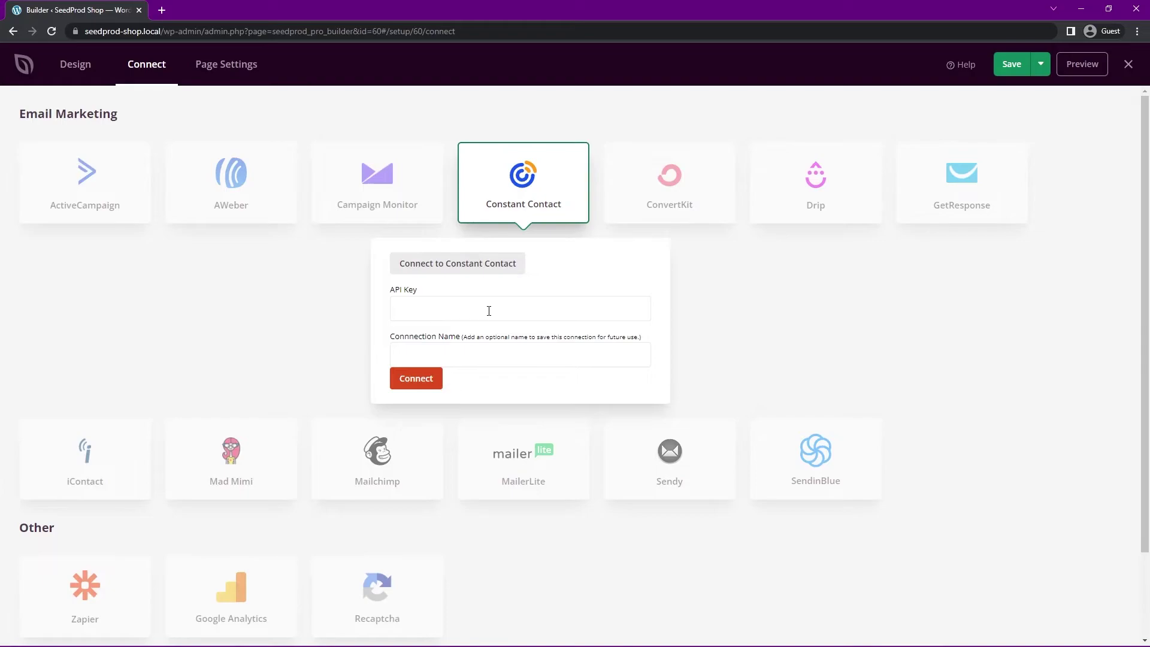
click(519, 181)
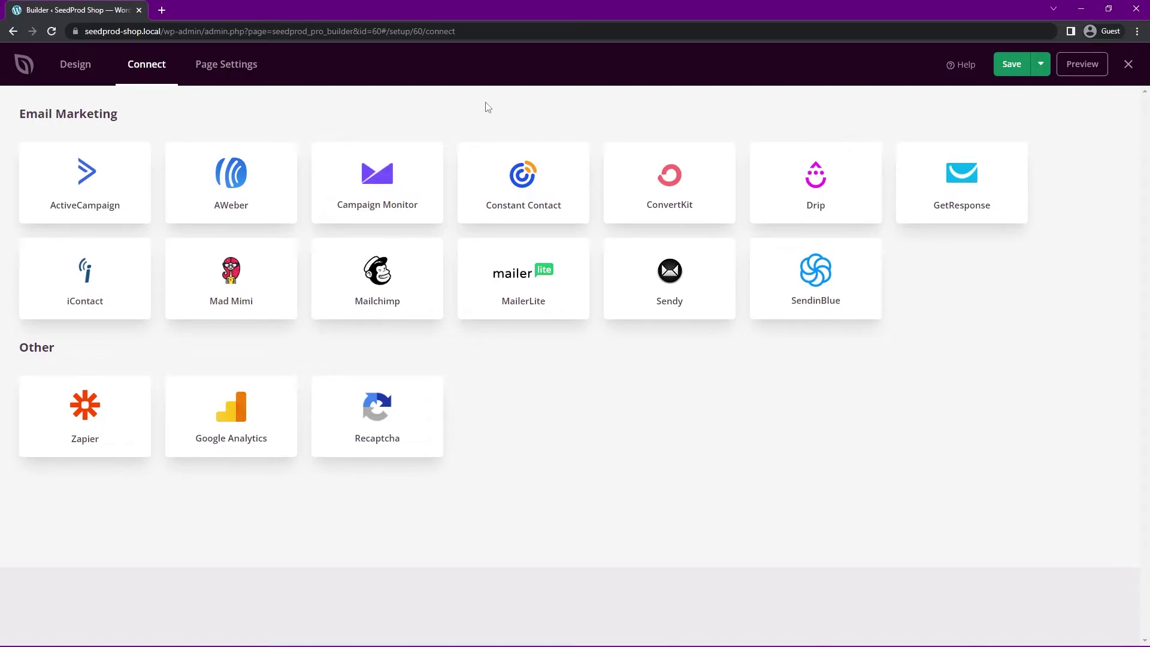
click(211, 72)
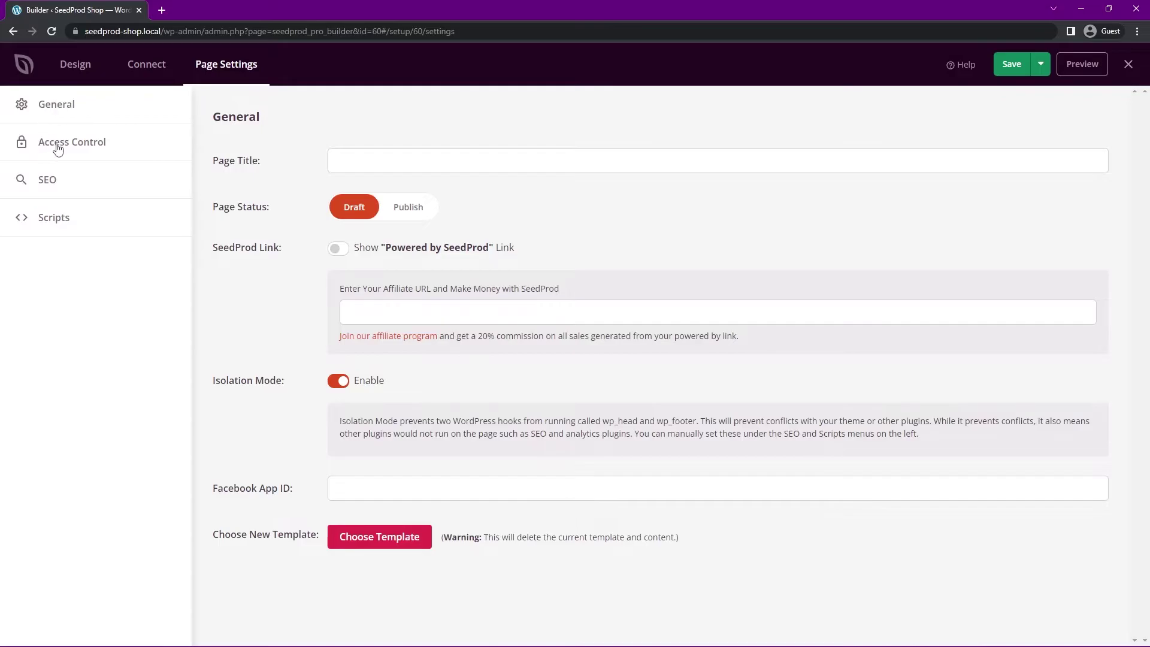
click(82, 149)
scroll(408, 171, down, 2)
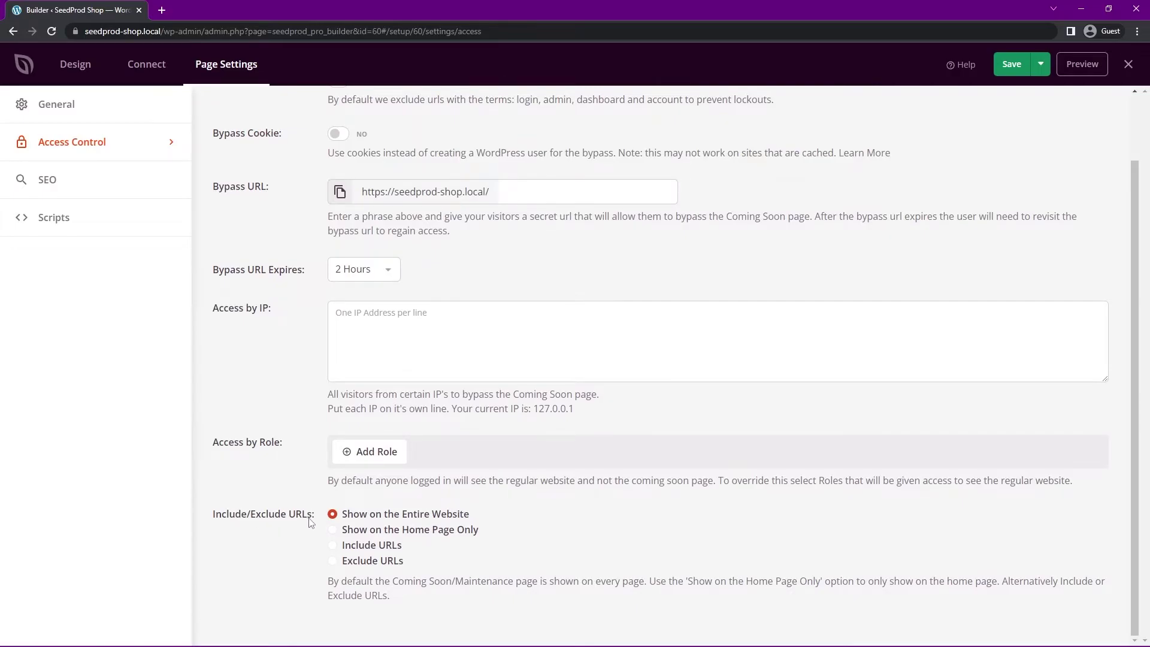
click(333, 547)
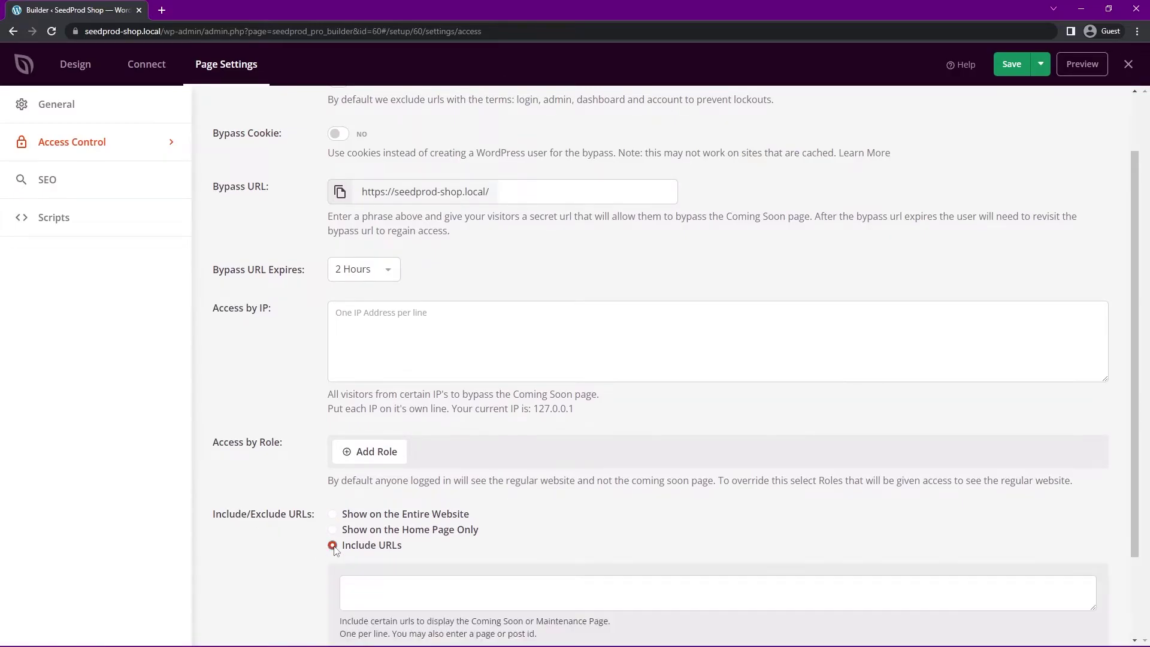
scroll(582, 514, down, 2)
click(441, 481)
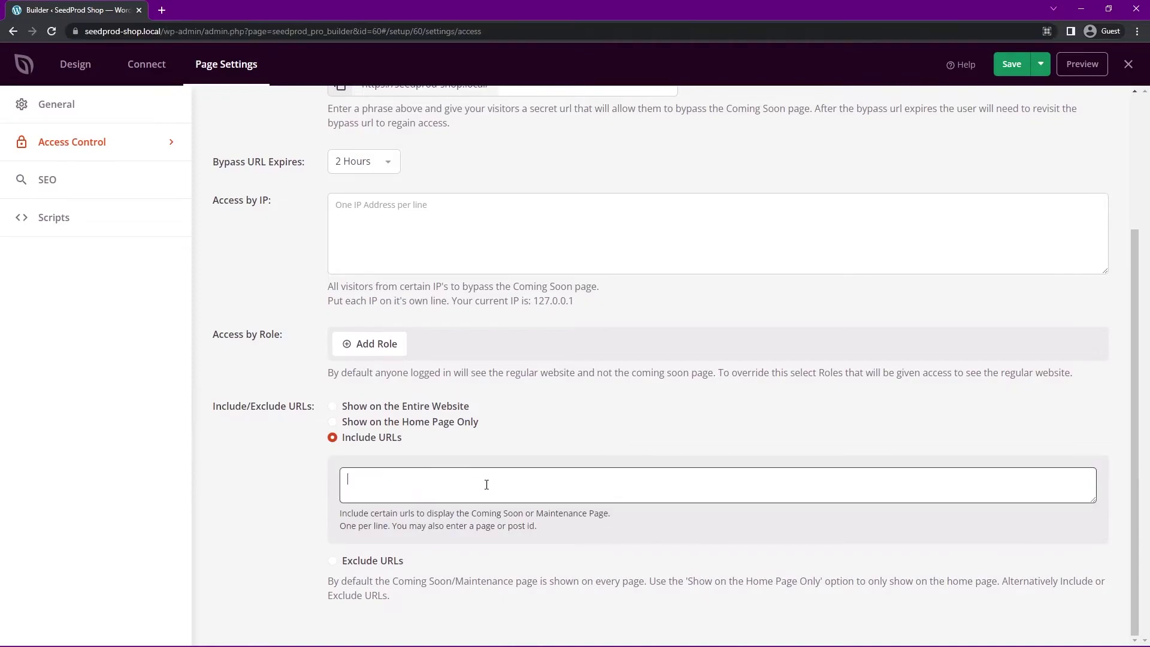
text(https://seedprod-shop.local/)
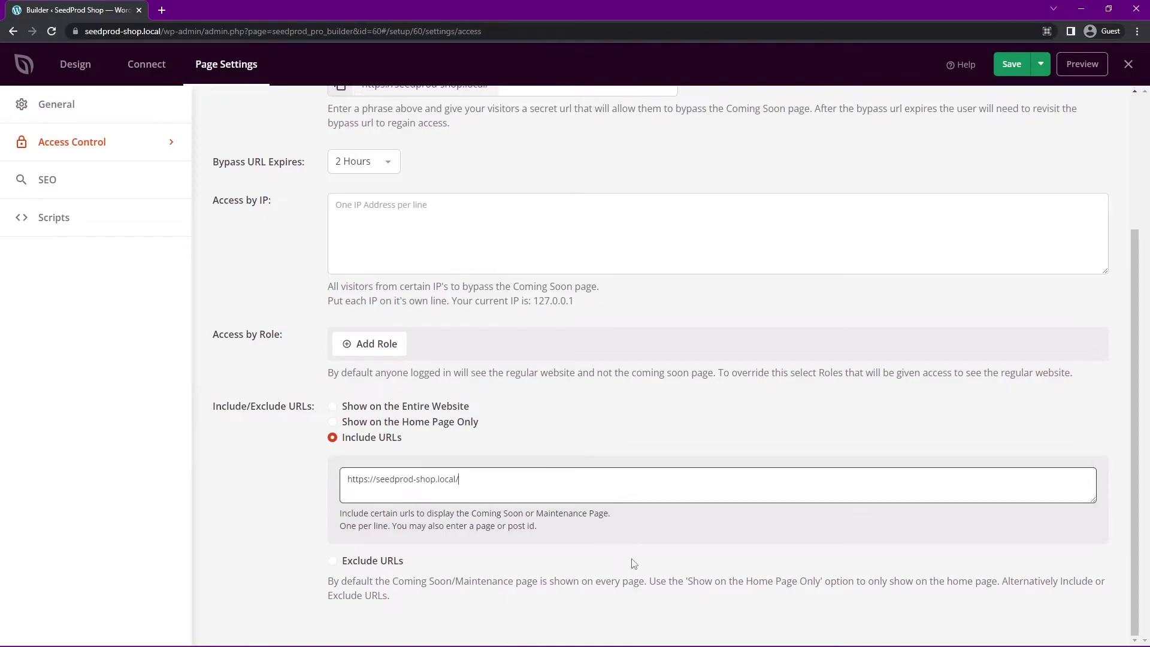
key(Return)
text(https://seedprod-shop.local/)
key(Return)
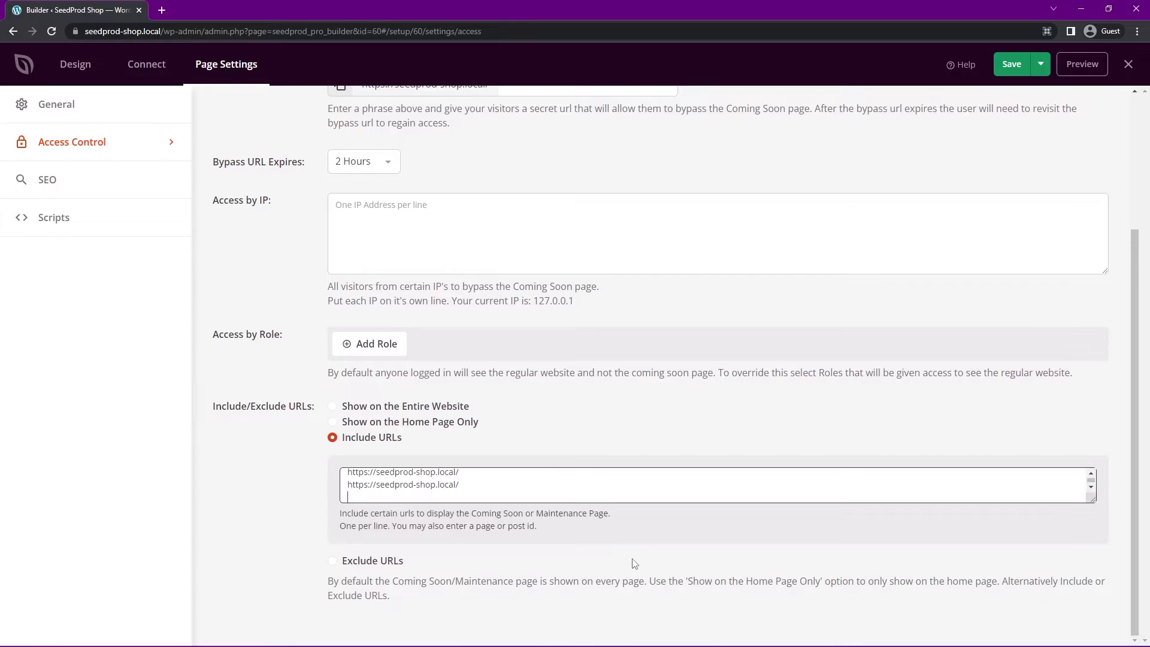
text(https://seedprod-shop.local/)
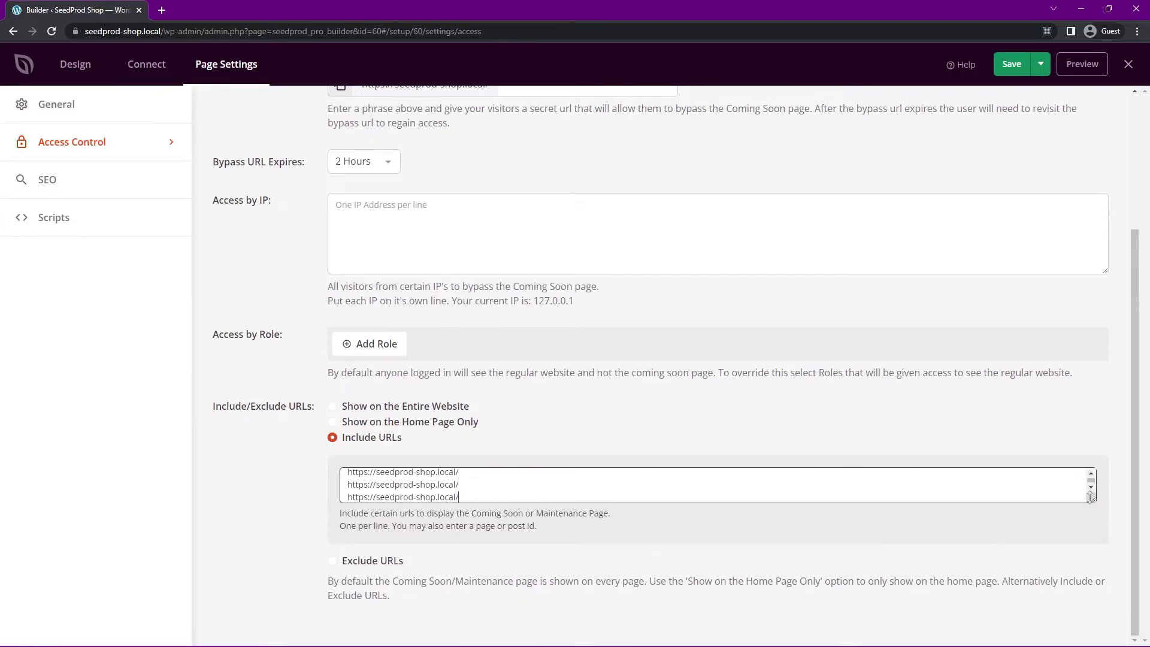
- Complete the URL lines as shop, cart, checkout, my-account, product/*, product-category/* and product-tag/*
drag(1091, 498, 1096, 597)
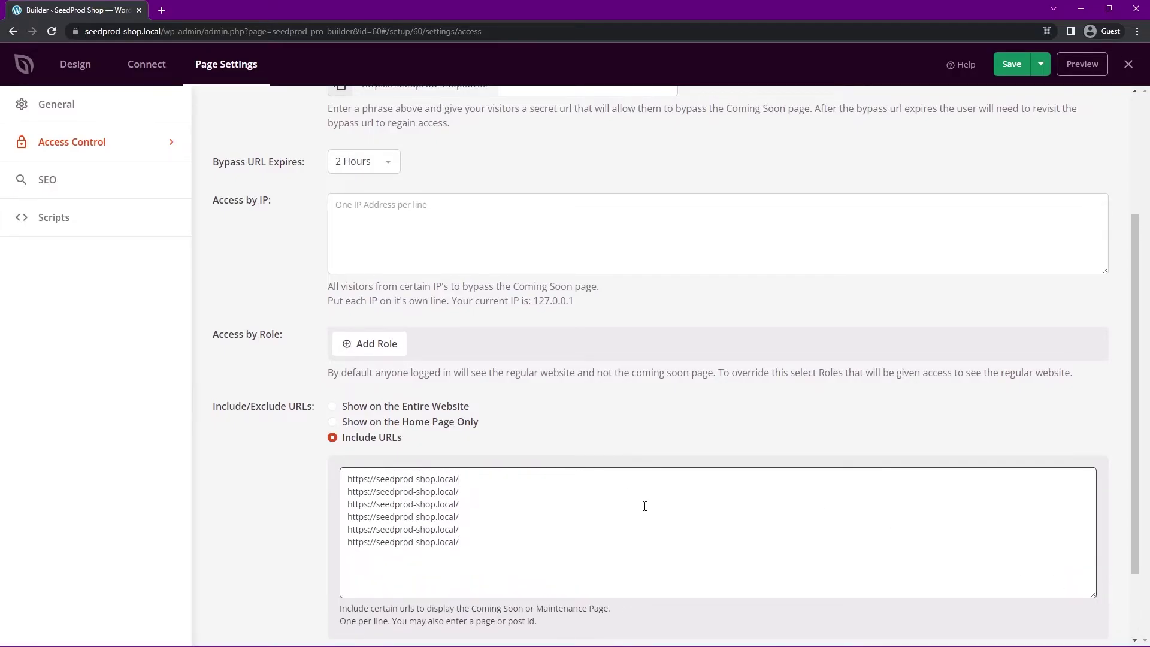
text(shopo)
key(BackSpace)
text(car)
text(ko)
text(my-account)
text(ct/*)
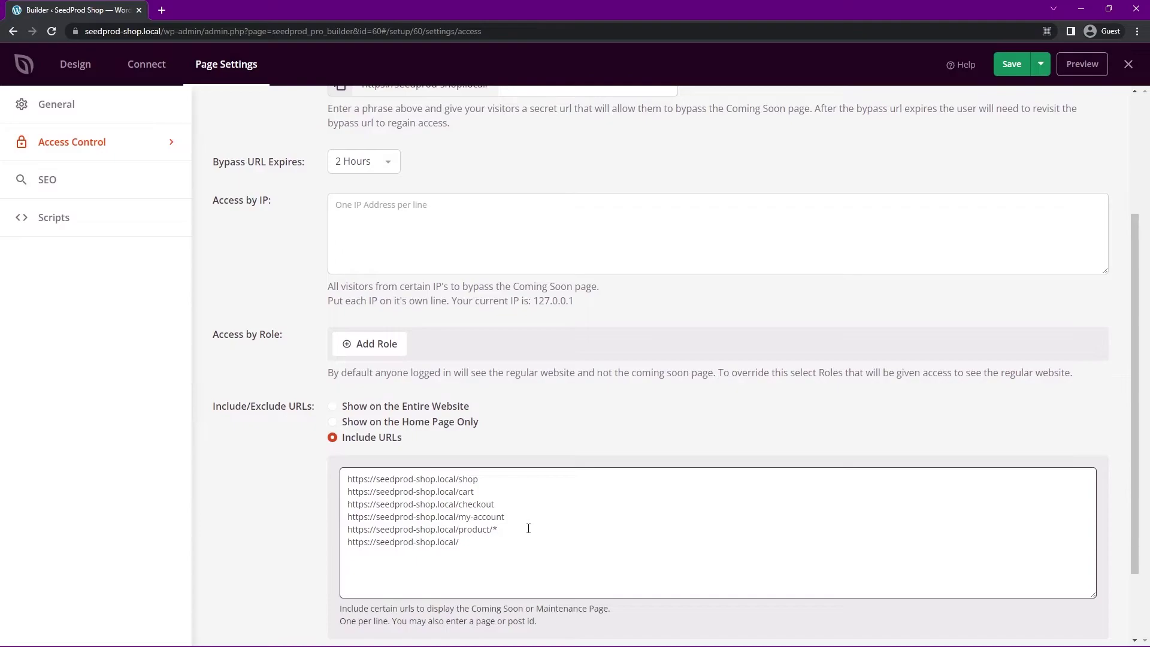
drag(493, 531, 461, 530)
click(481, 544)
text(category/*)
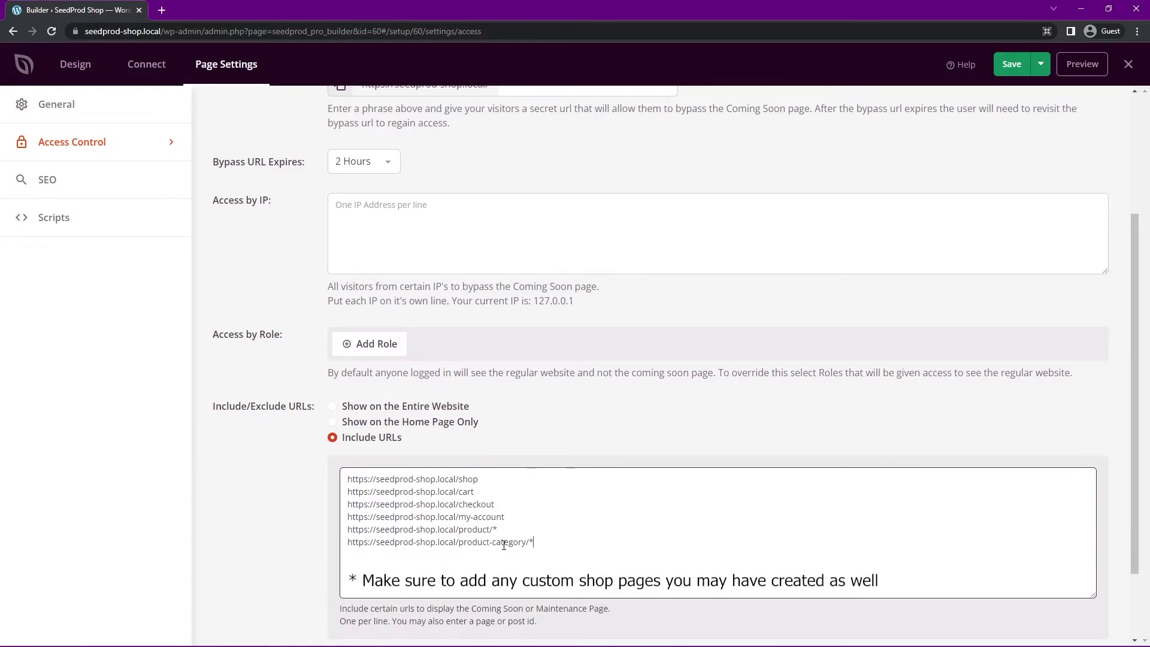
text(https://seedprod-shop.local/)
text(pr)
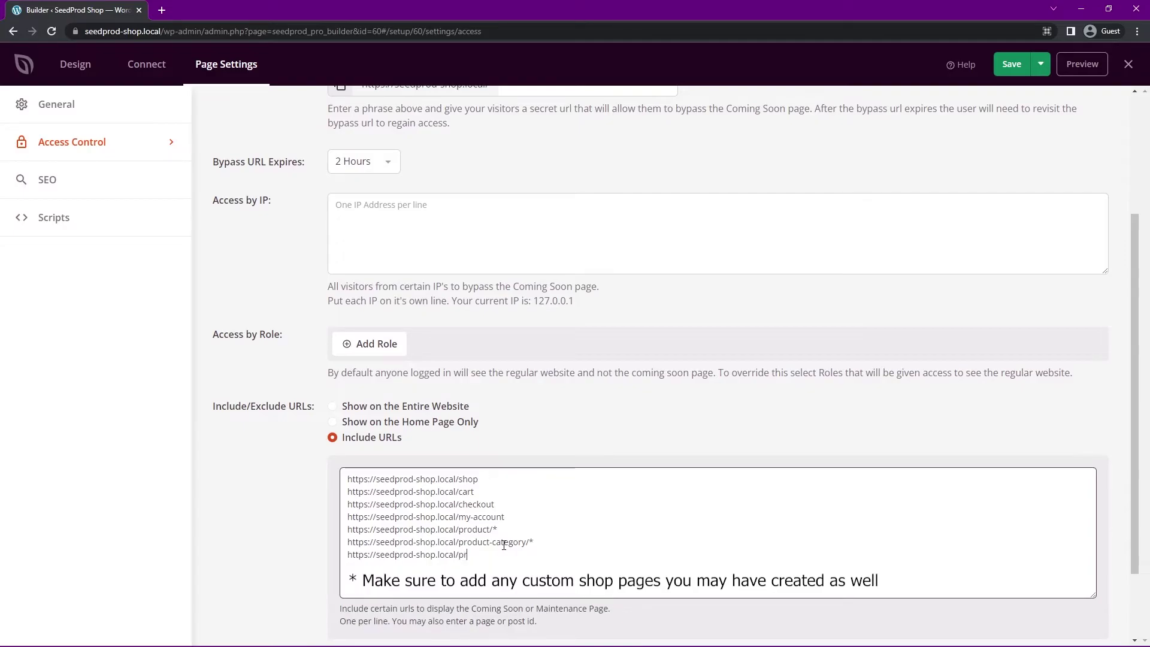
text(odyct-tag/*)
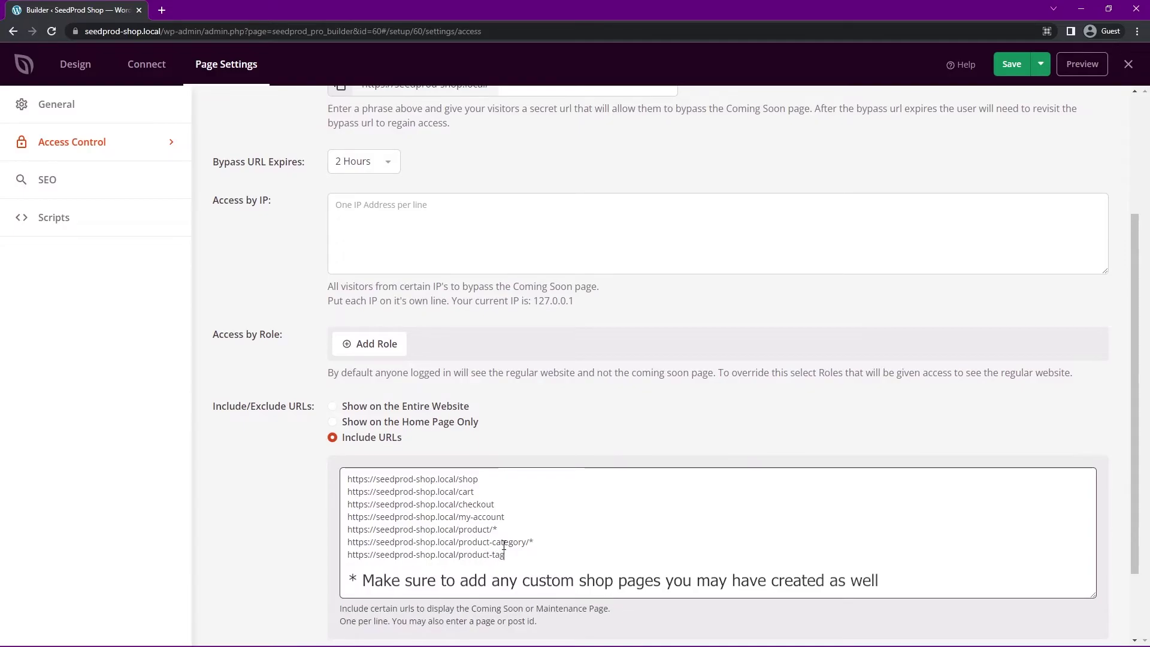
scroll(606, 436, down, 2)
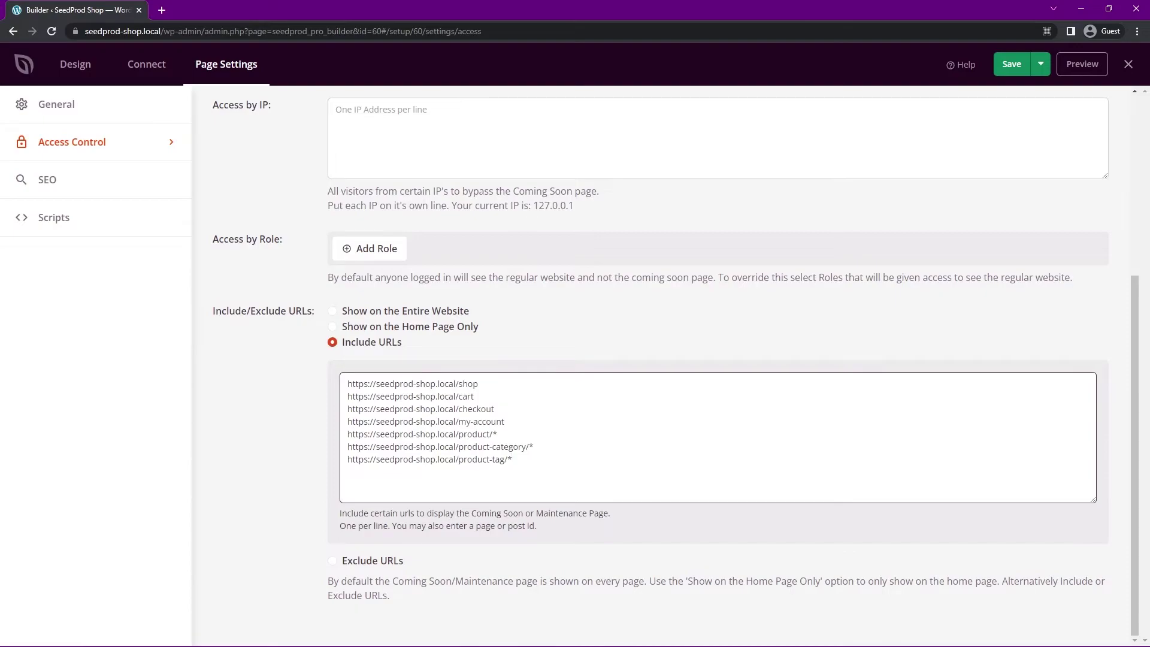
- Save and publish the maintenance page, view it live, then return to the builder tab
click(1012, 66)
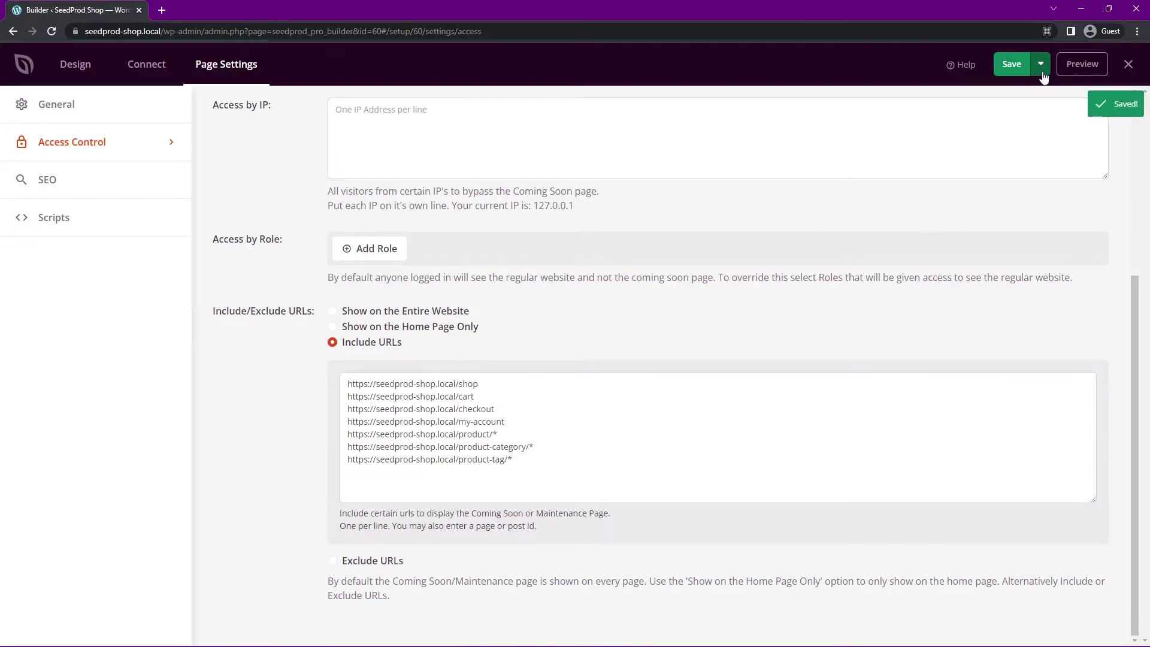
click(1042, 65)
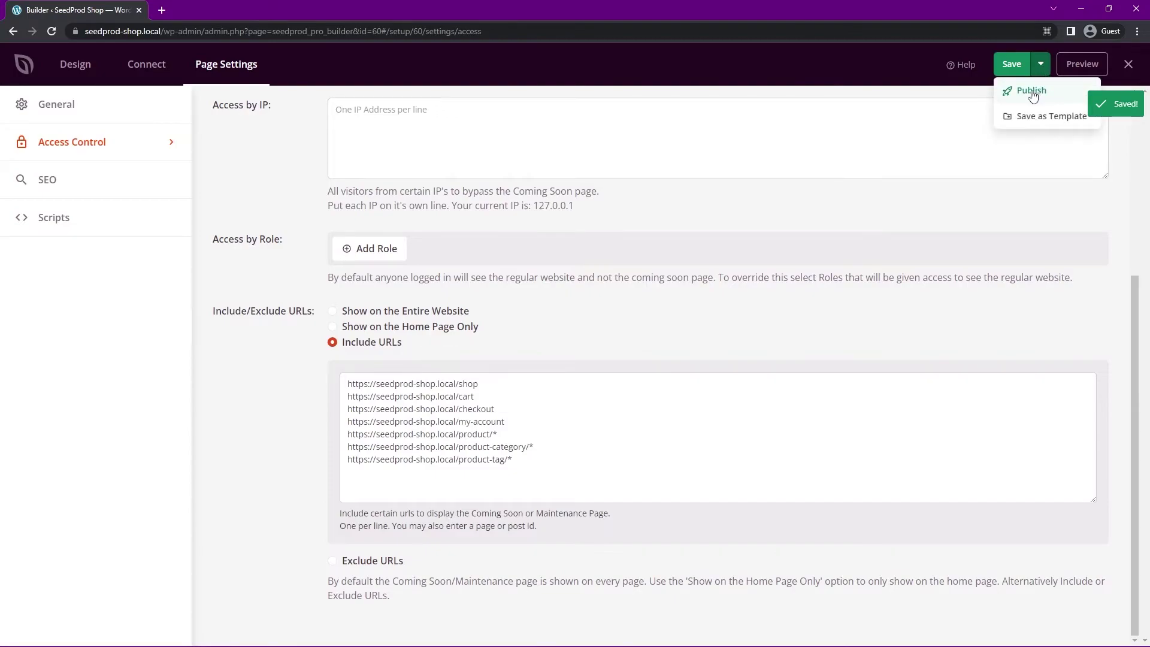
click(1032, 92)
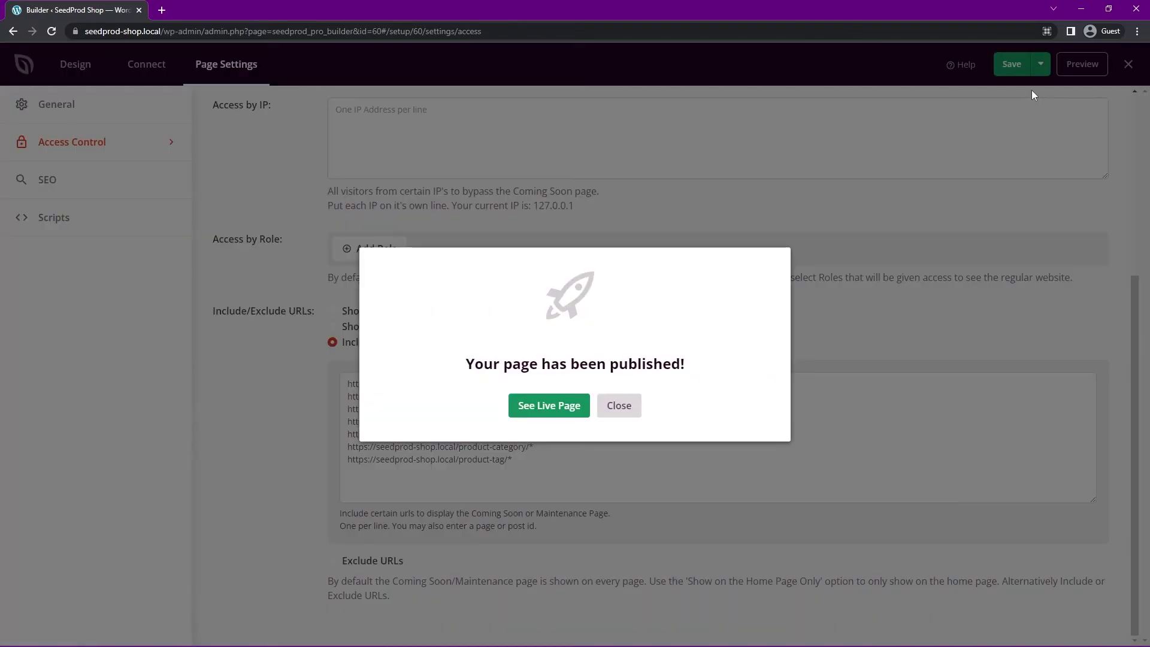
click(553, 412)
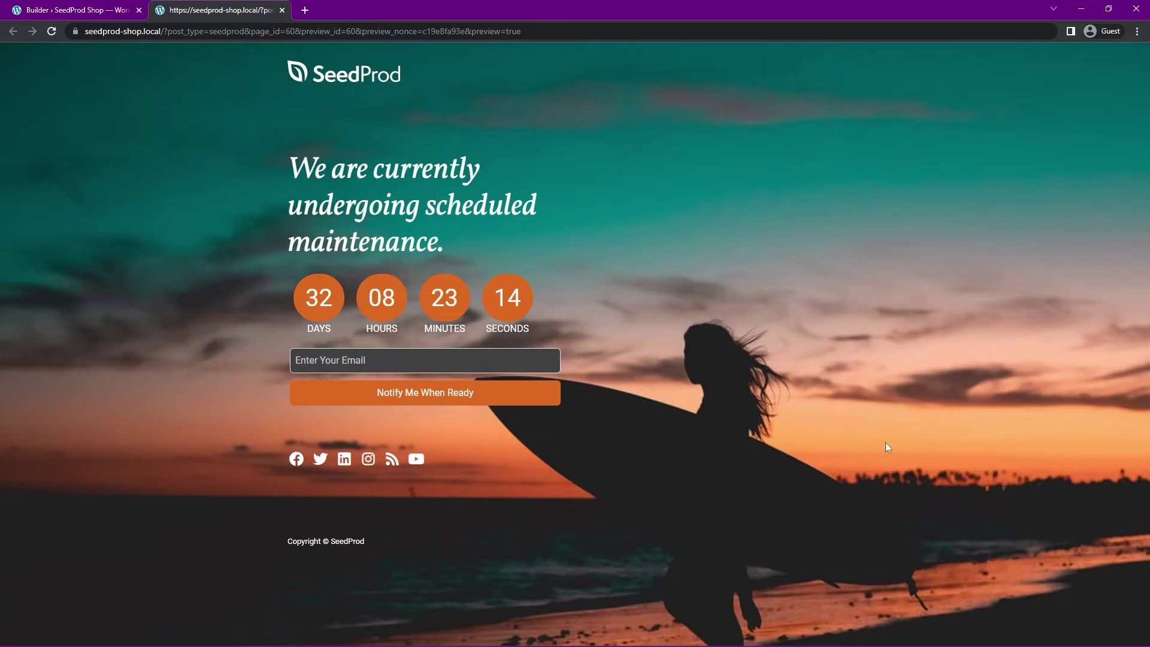
click(121, 11)
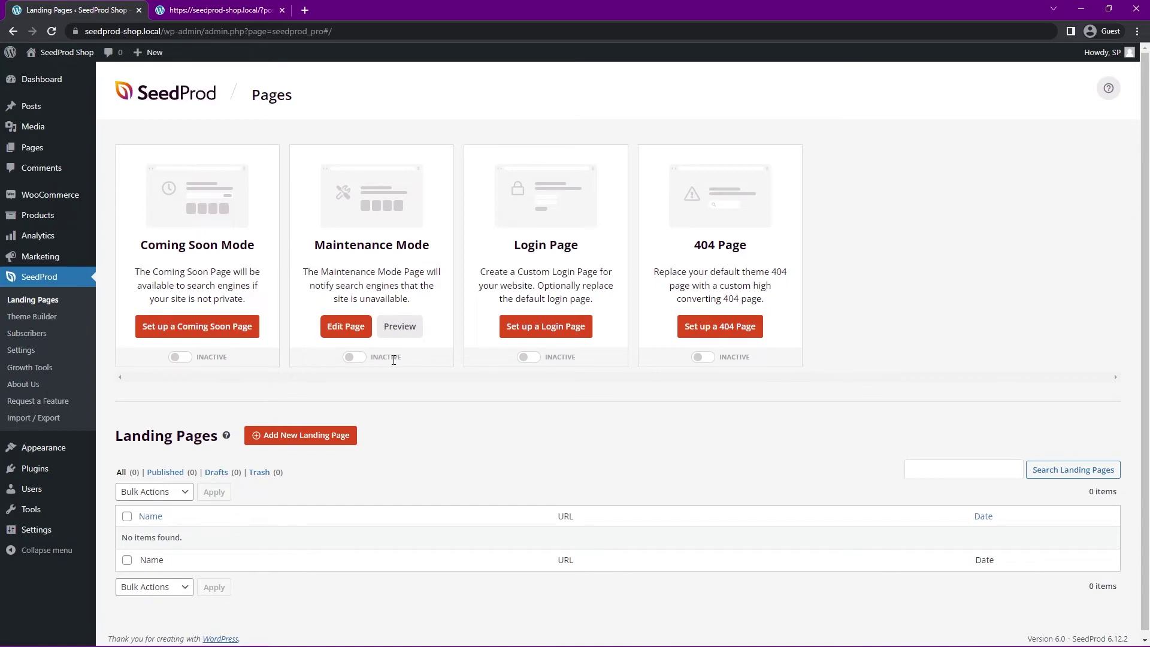
- Open the site's front page in a new tab and look at the Shop page tab
mouse_move(66, 52)
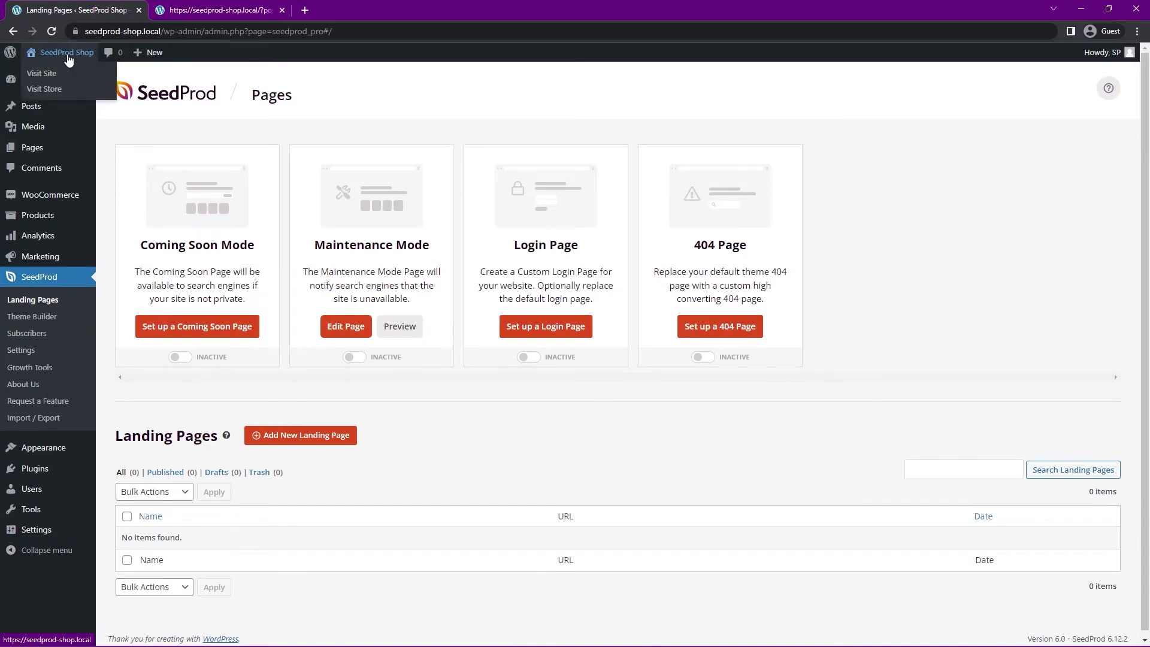
middle_click(42, 73)
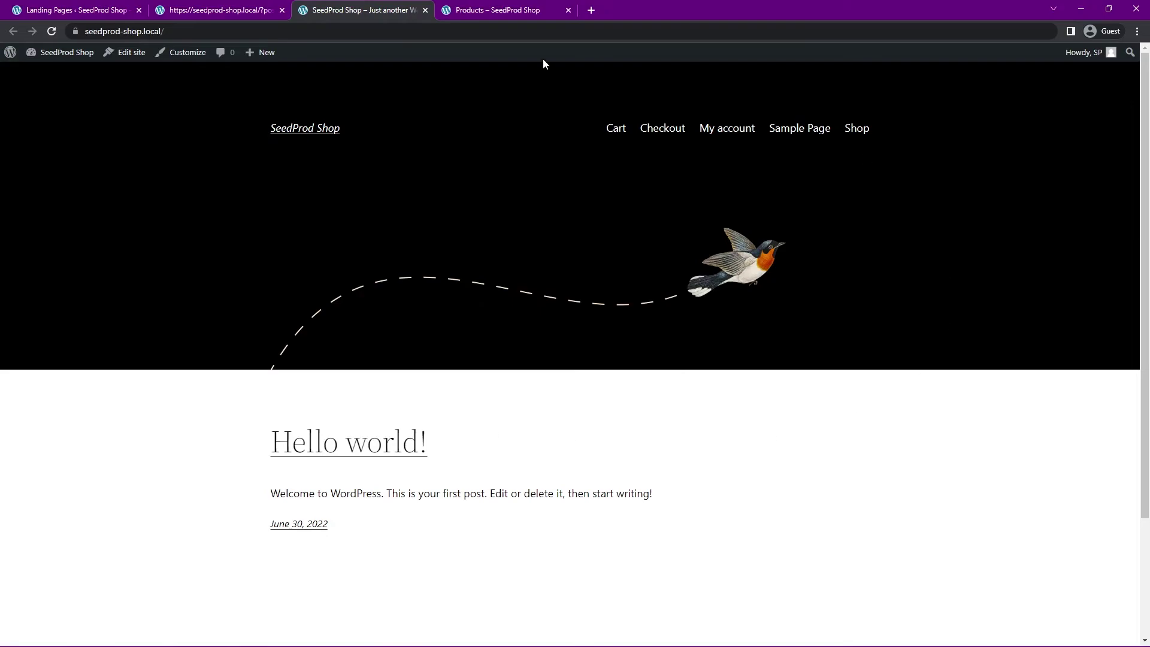
click(506, 12)
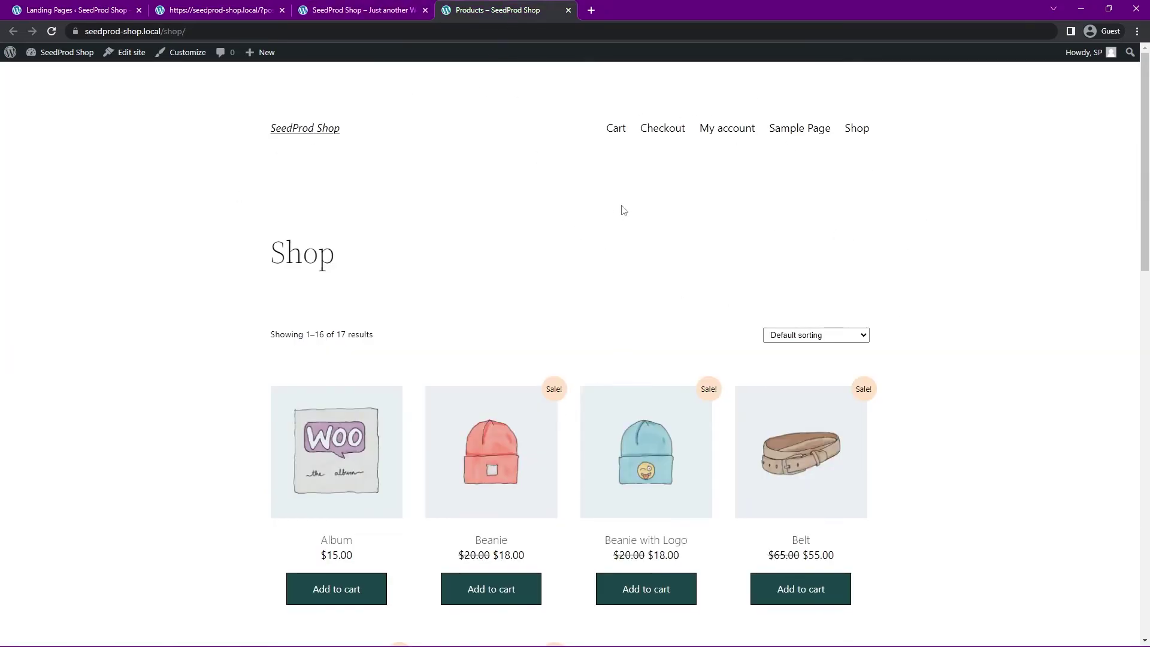
- Activate Maintenance Mode, then check the front page and reload the Shop page
click(71, 10)
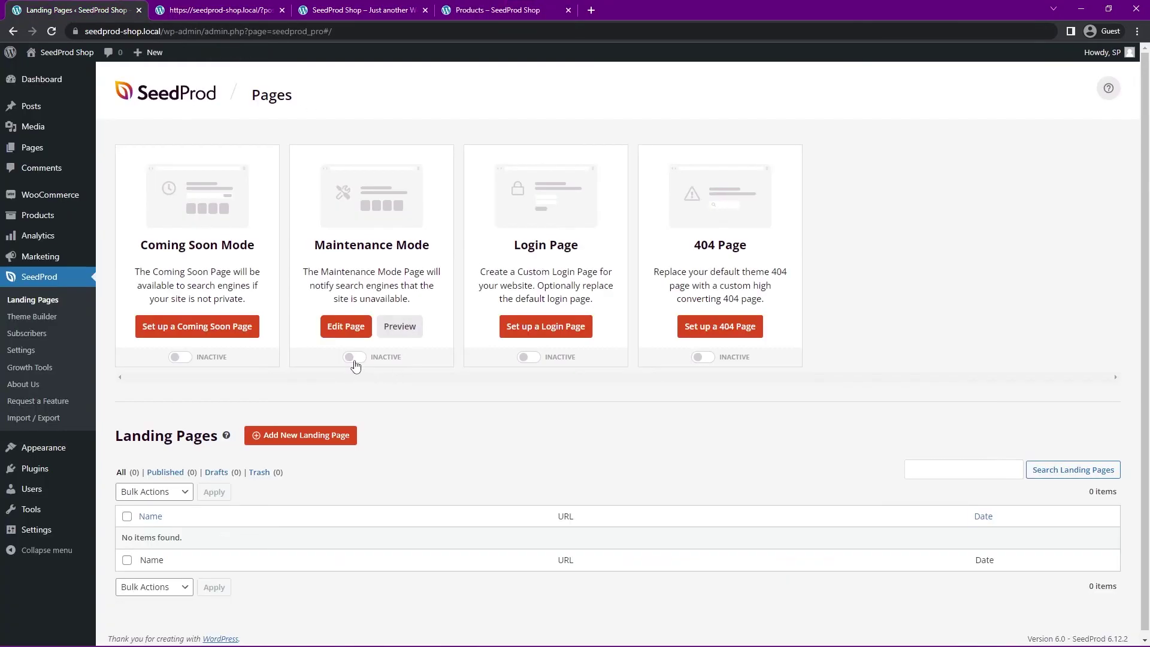
click(357, 358)
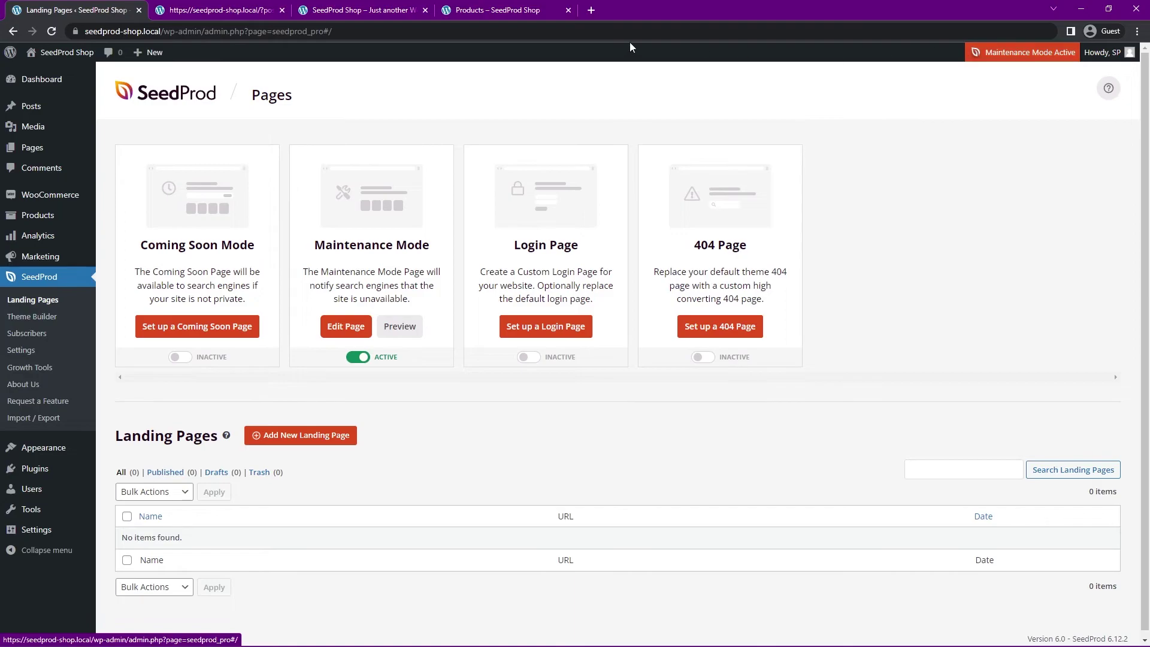
click(353, 12)
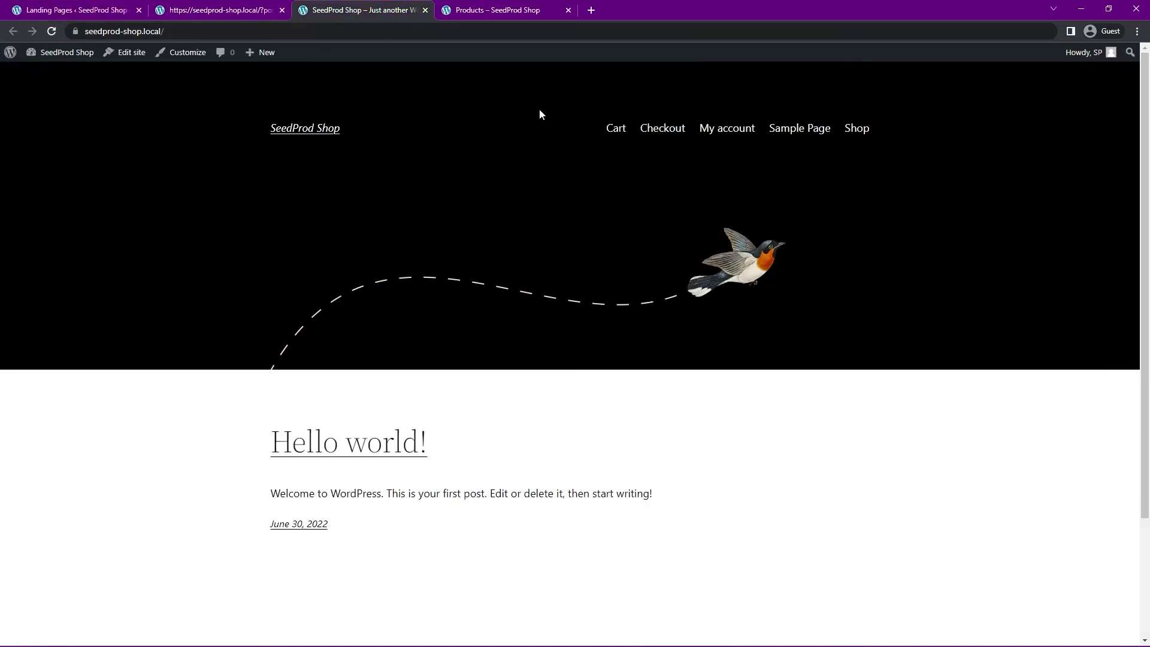
click(469, 15)
click(51, 31)
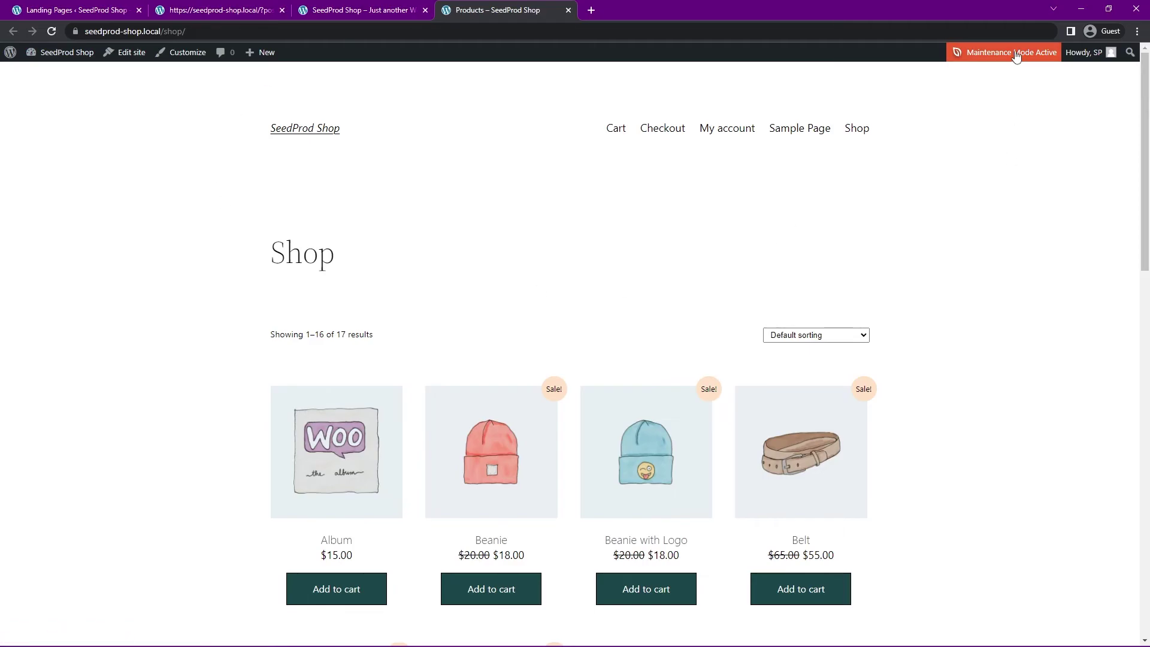
- Log out of WordPress and load seedprod-shop.local/shop as a logged-out visitor
mouse_move(1097, 54)
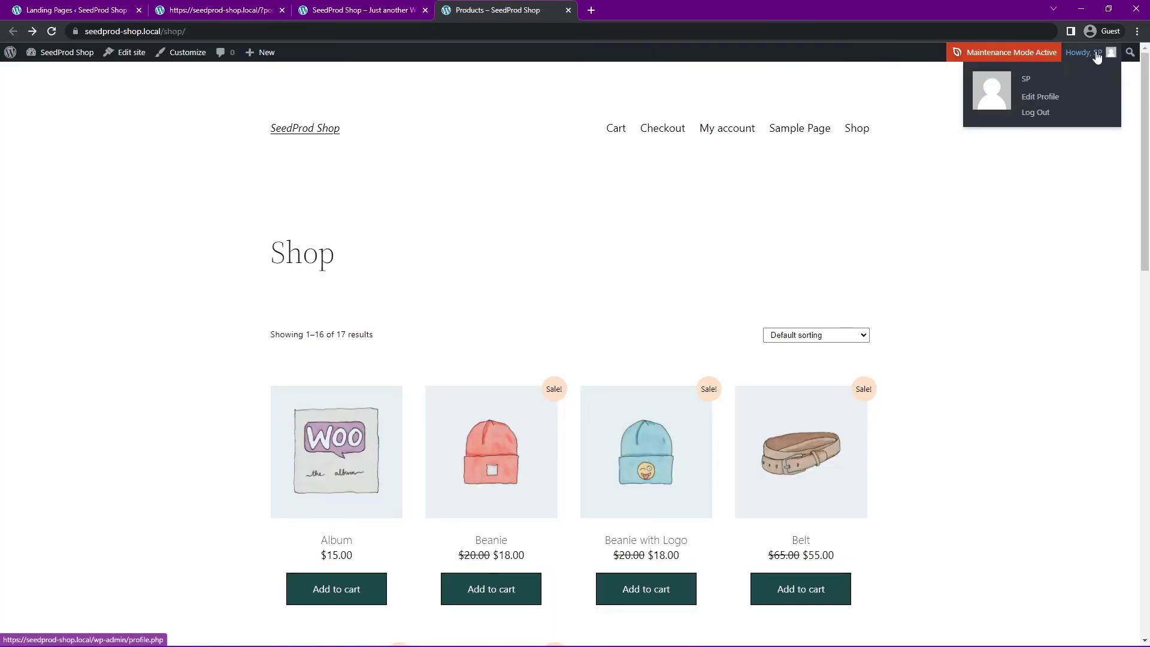
click(1026, 114)
drag(343, 32, 165, 31)
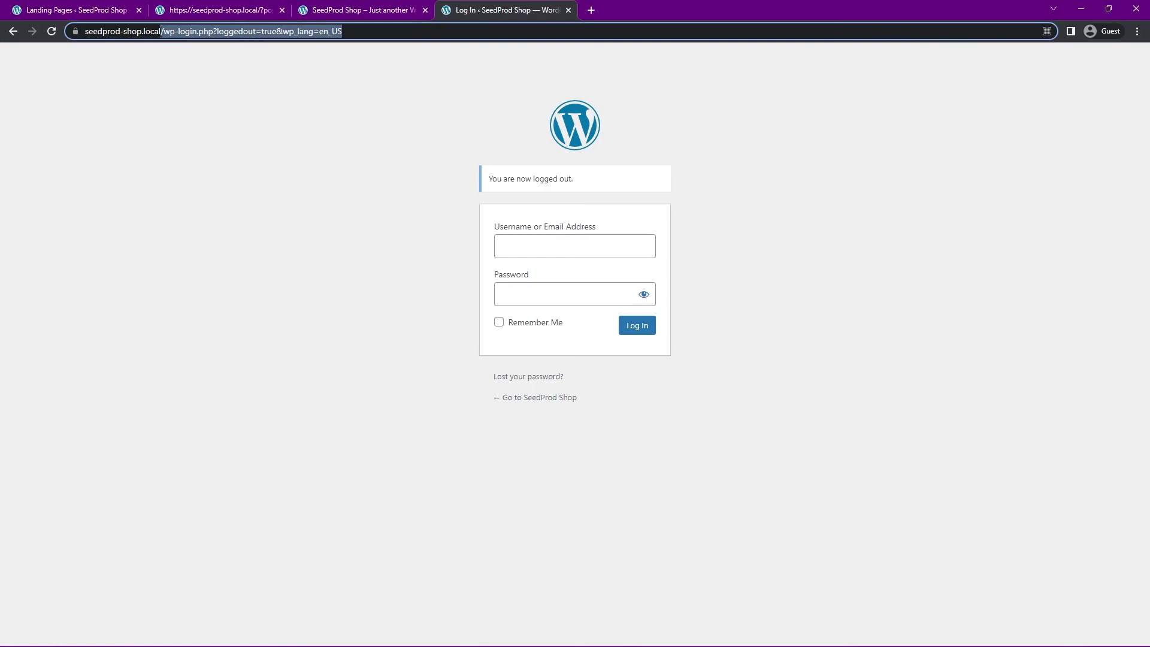
text(shop.local/shop)
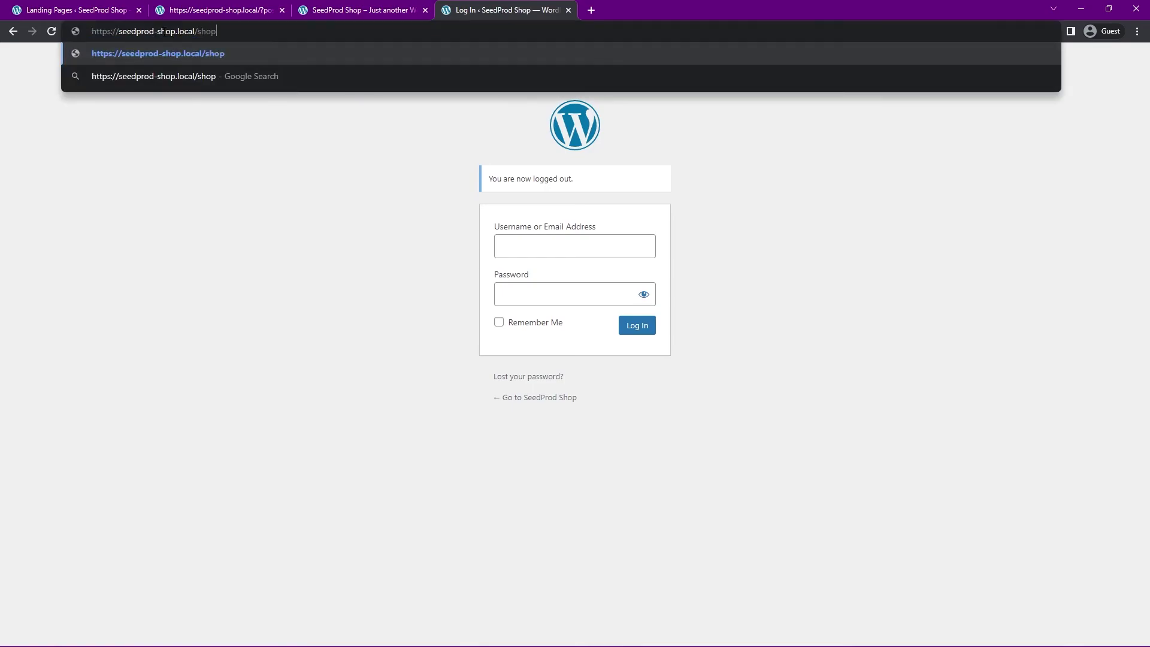
key(Return)
- Reload the home page to confirm it looks normal, then open Shop from the site menu
click(359, 10)
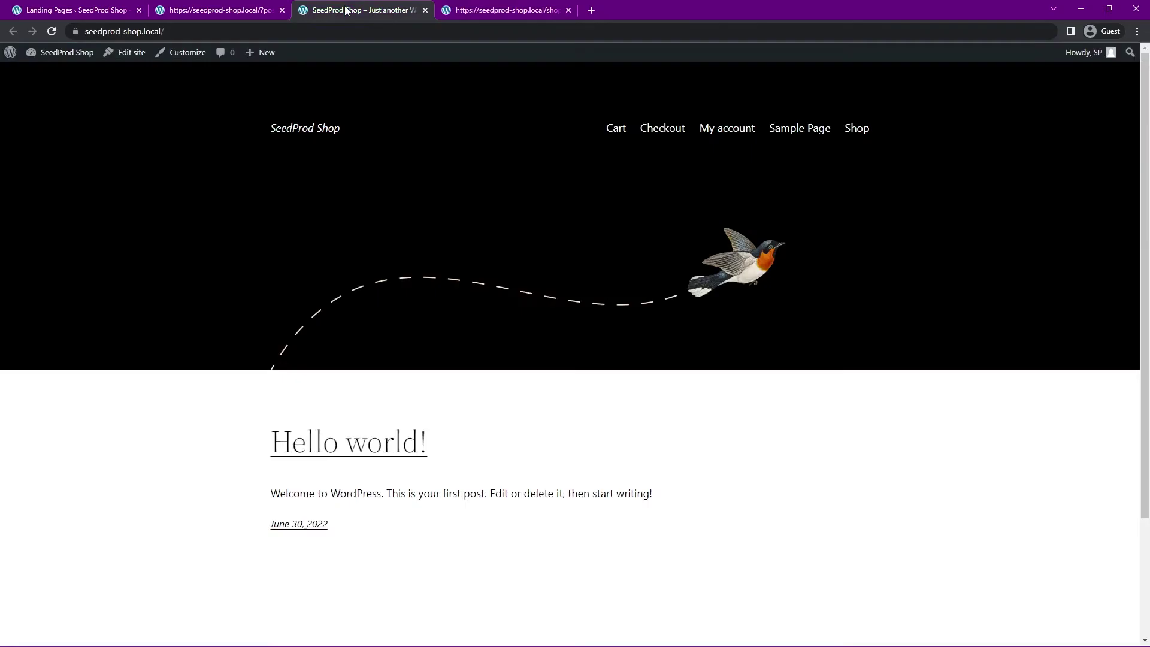
click(65, 57)
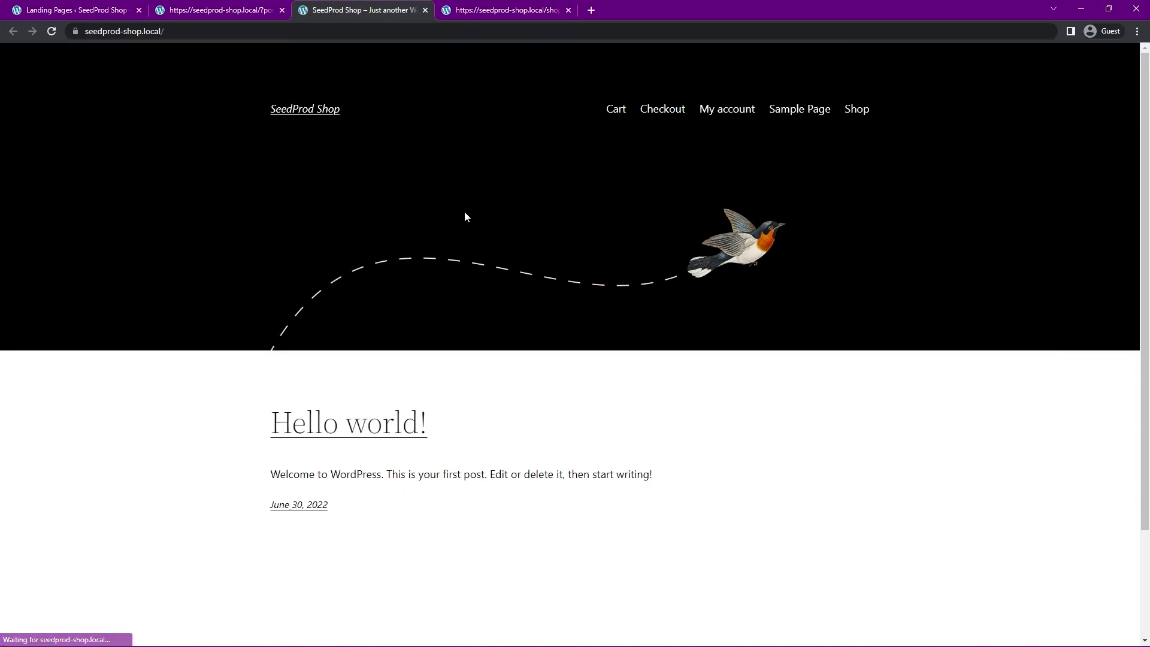
scroll(953, 168, down, 2)
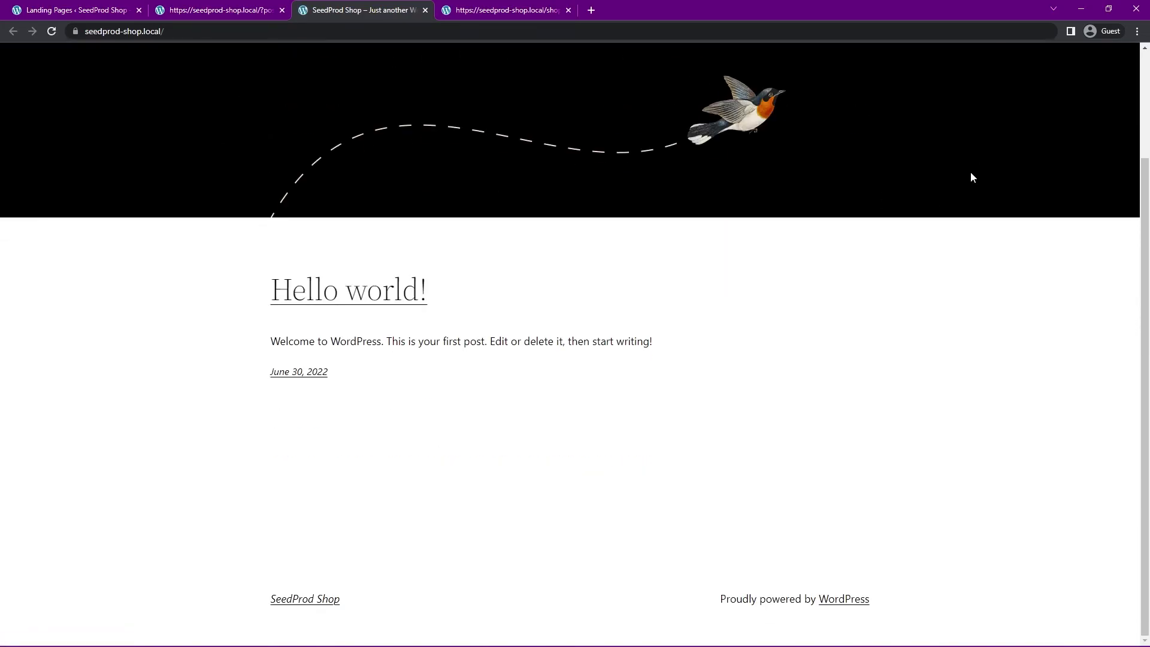
scroll(959, 180, up, 2)
click(865, 116)
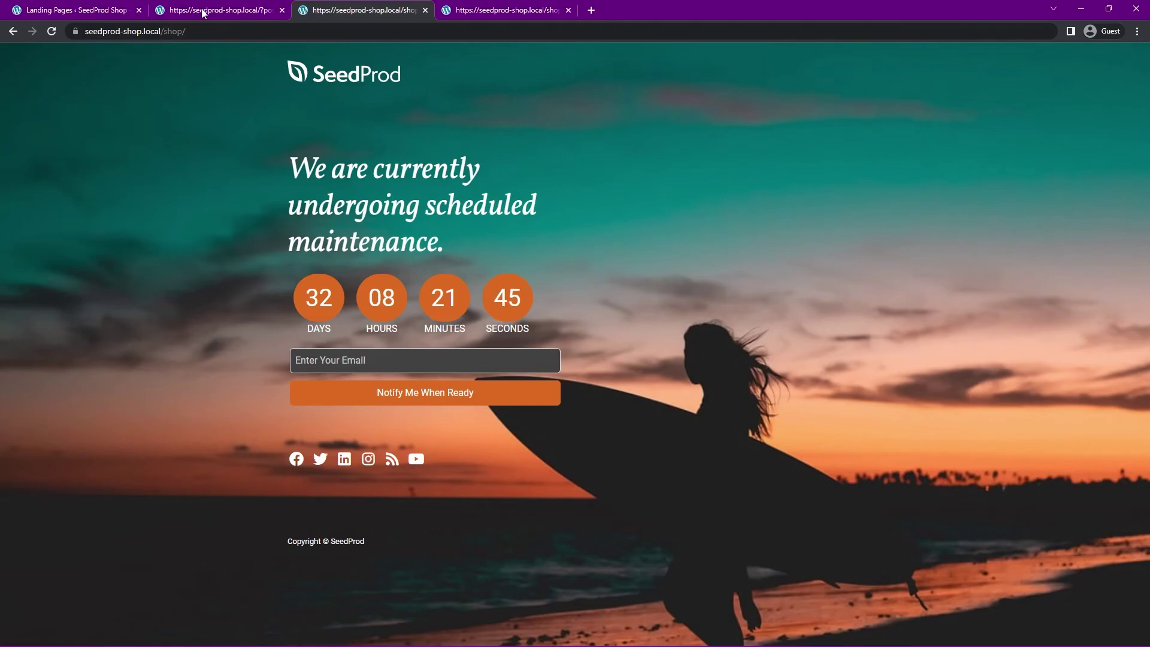
- Return to SeedProd's Landing Pages tab and set Maintenance Mode to Inactive
click(194, 12)
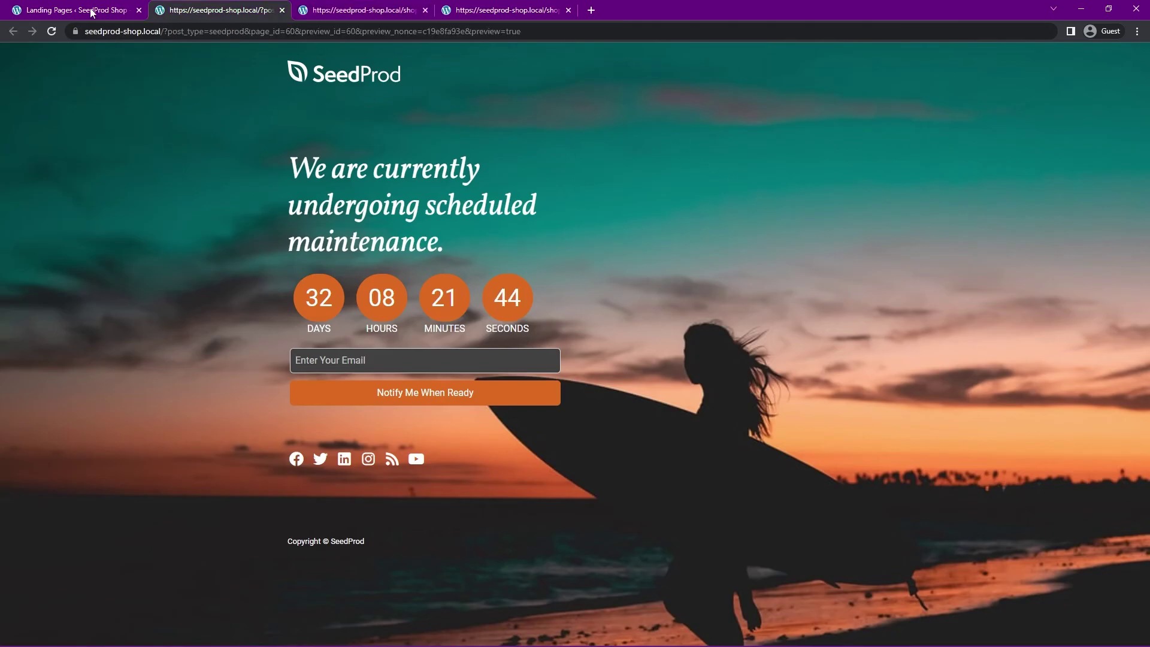
click(91, 12)
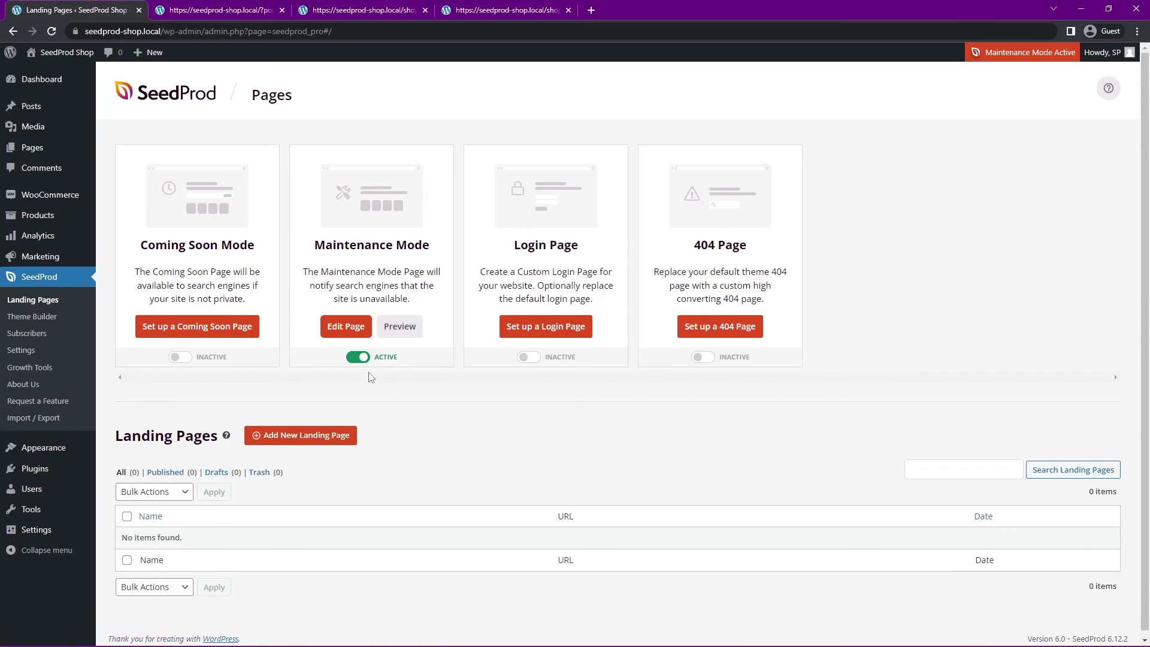
click(358, 358)
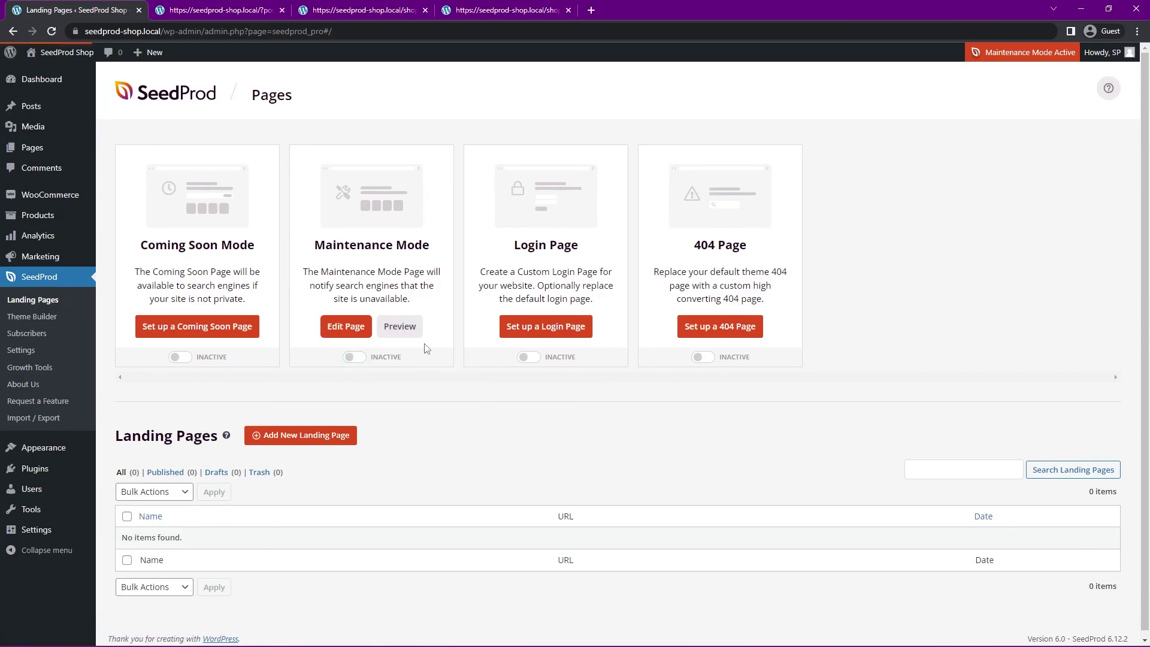